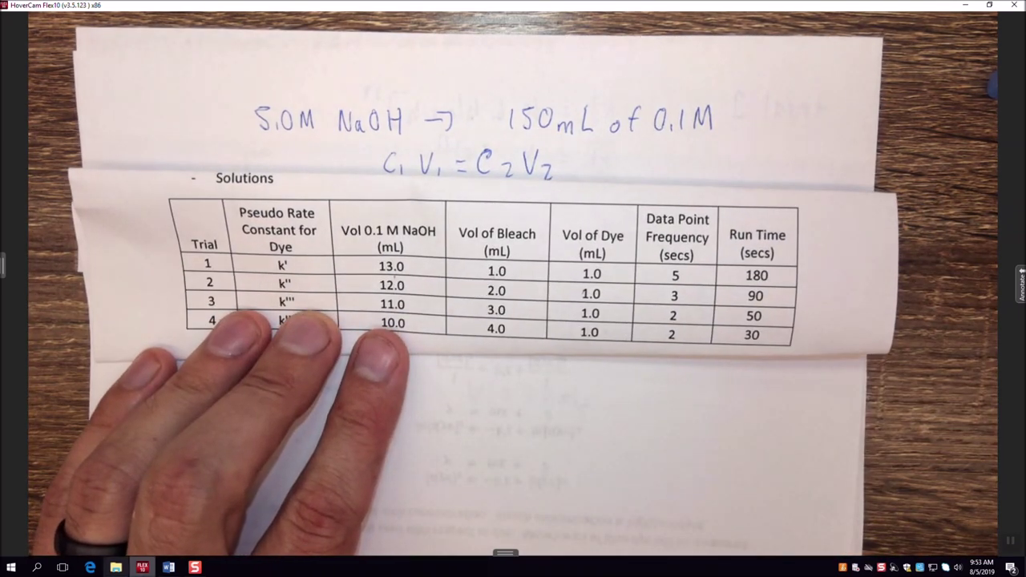
{"action": "key", "text": "Print"}
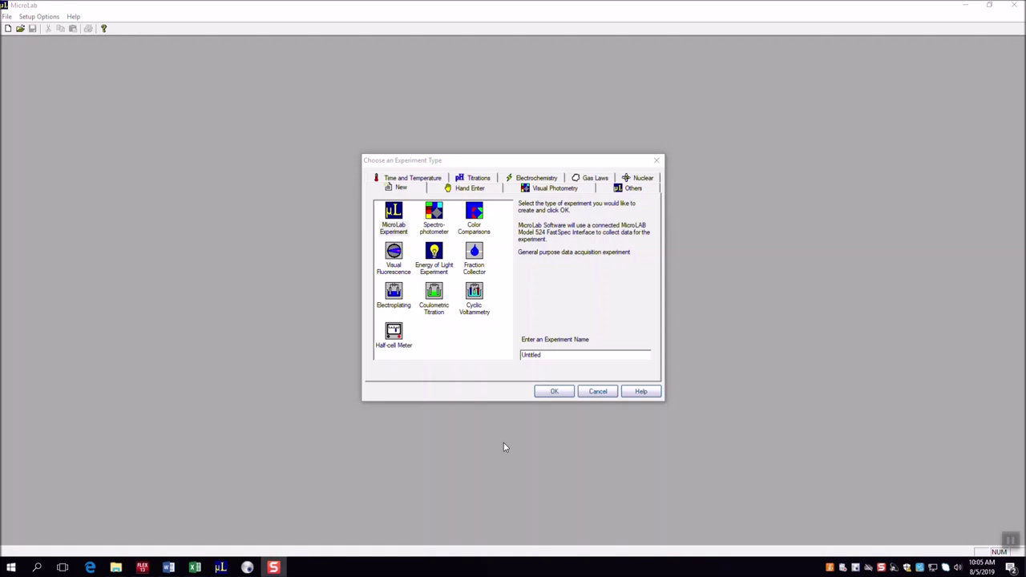
Create a Spectrophotometer experiment and choose Spectrophotometric Kinetics as the measurement type.
{"action": "left_click", "coordinate": [437, 215]}
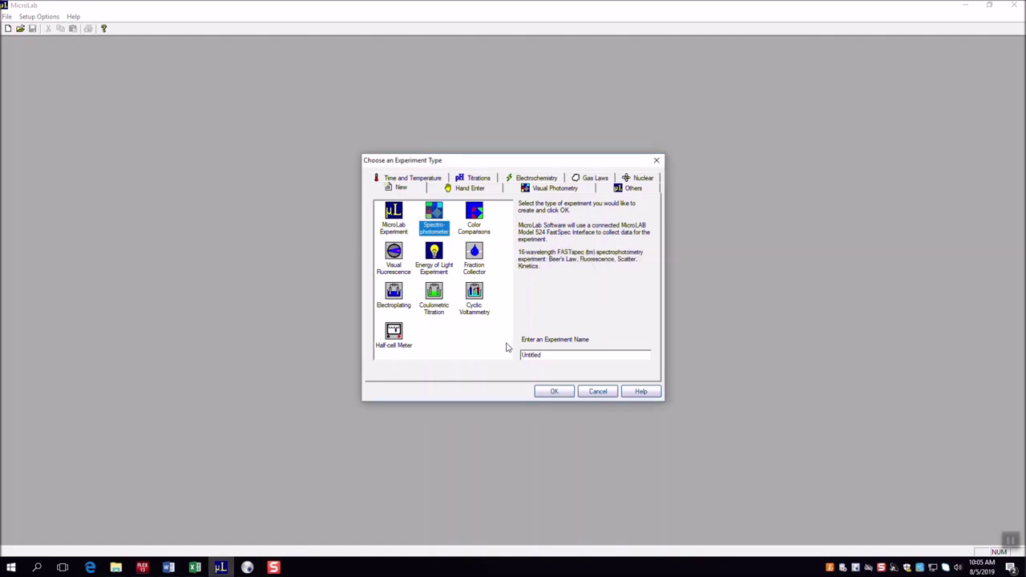
{"action": "left_click", "coordinate": [540, 393]}
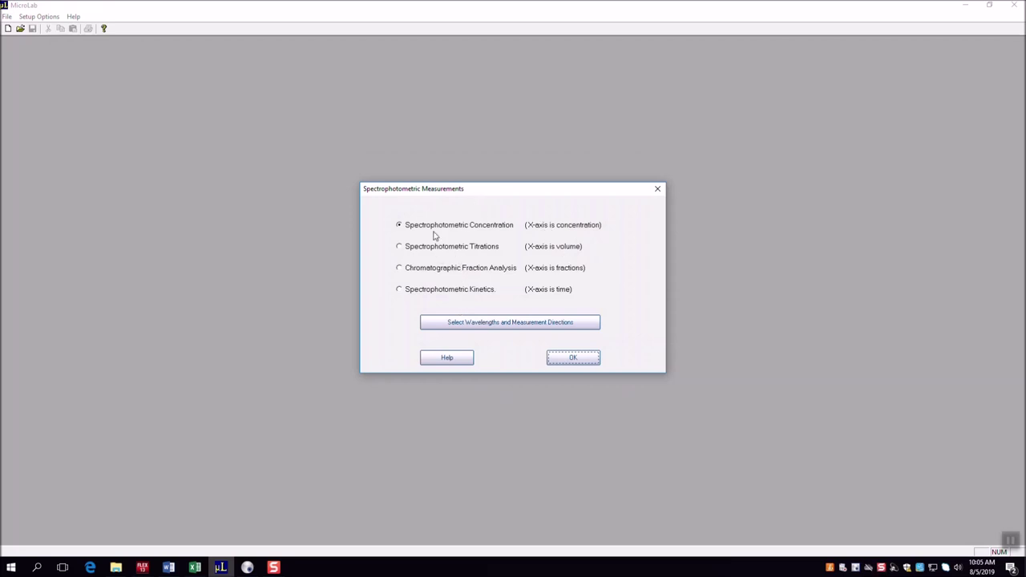
{"action": "left_click", "coordinate": [429, 292]}
Clear all wavelength choices, enable only 635 nm, and accept the spectrophotometer and measurement settings.
{"action": "left_click", "coordinate": [492, 325]}
{"action": "left_click", "coordinate": [502, 374]}
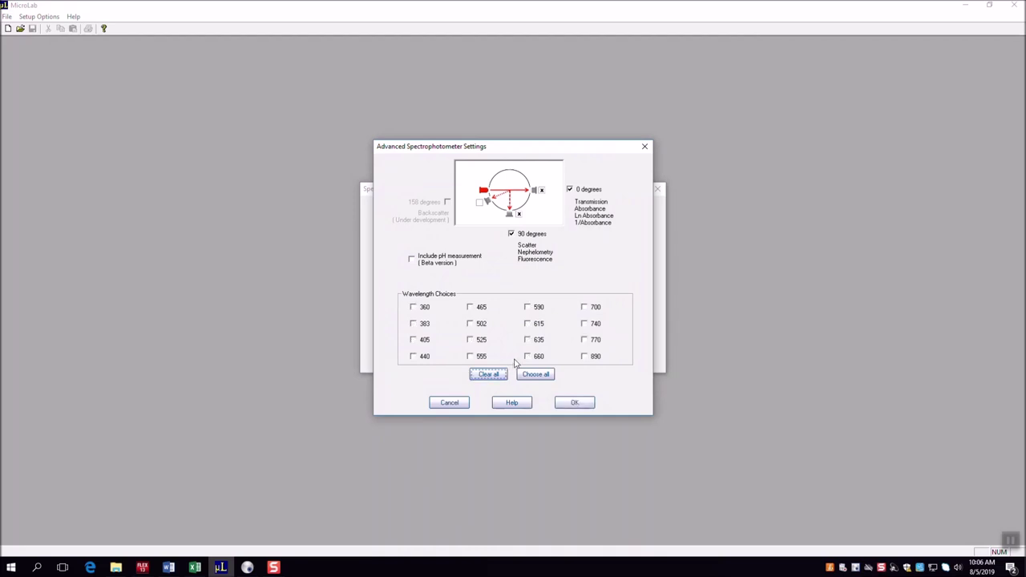
{"action": "left_click", "coordinate": [528, 340]}
{"action": "left_click", "coordinate": [582, 404]}
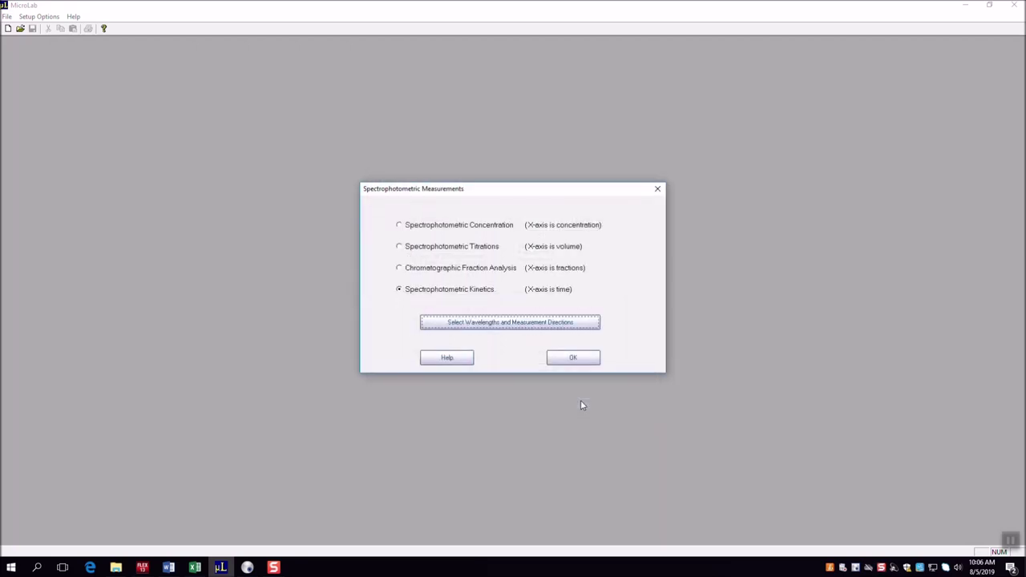
{"action": "left_click", "coordinate": [573, 362]}
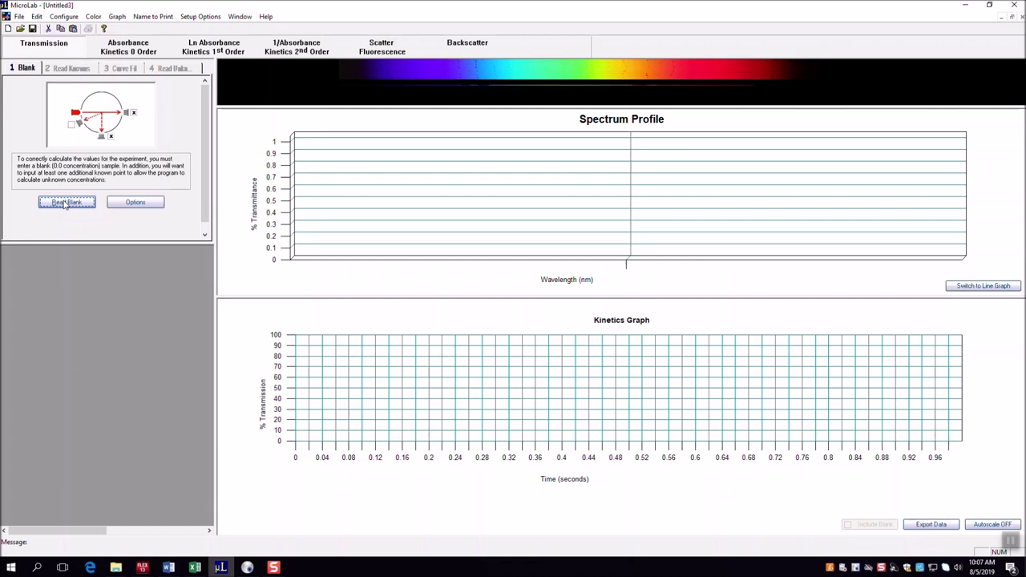
Read the blank sample and display the zero-order absorbance data for the 635 nm wavelength.
{"action": "left_click", "coordinate": [65, 203]}
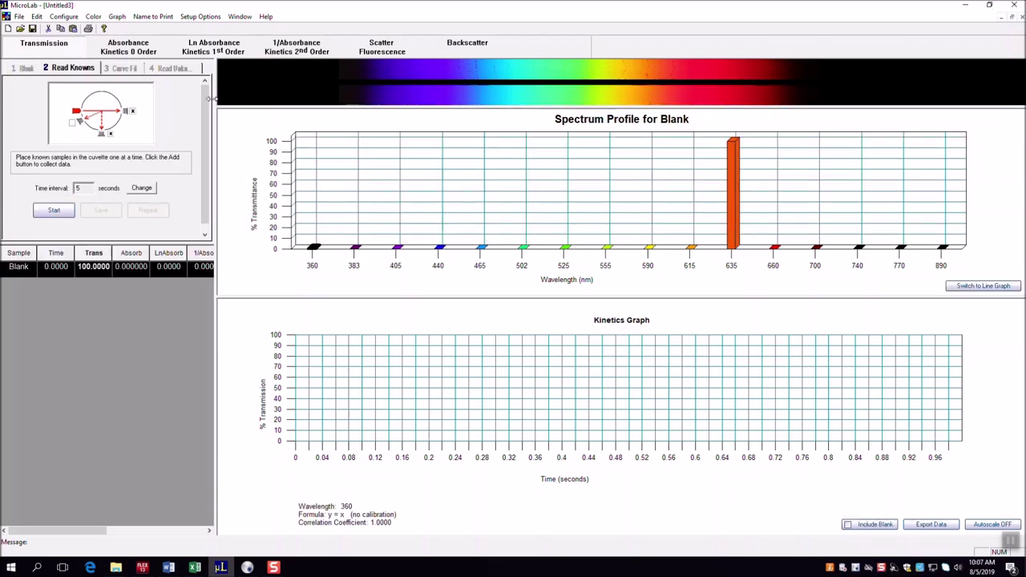
{"action": "left_click", "coordinate": [140, 53]}
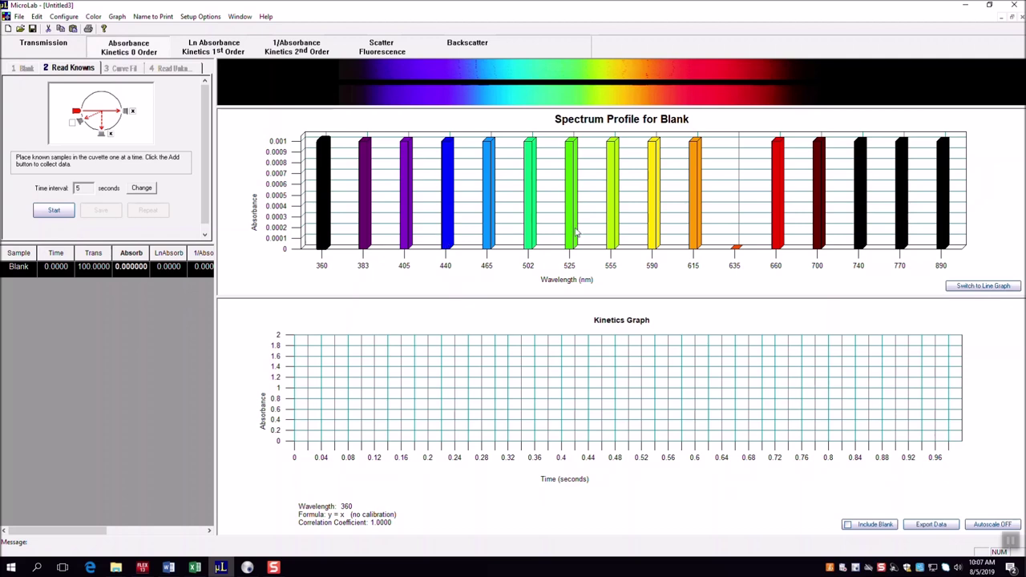
{"action": "left_click", "coordinate": [736, 248]}
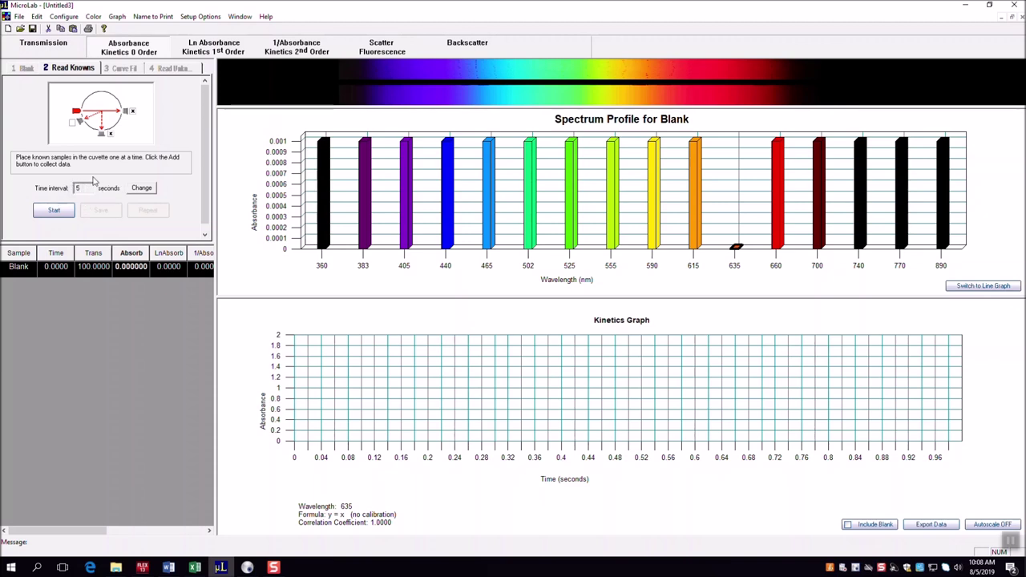
Confirm a kinetics time interval of 5 seconds and bring up the Yawcam preview of the instrument.
{"action": "left_click", "coordinate": [142, 189]}
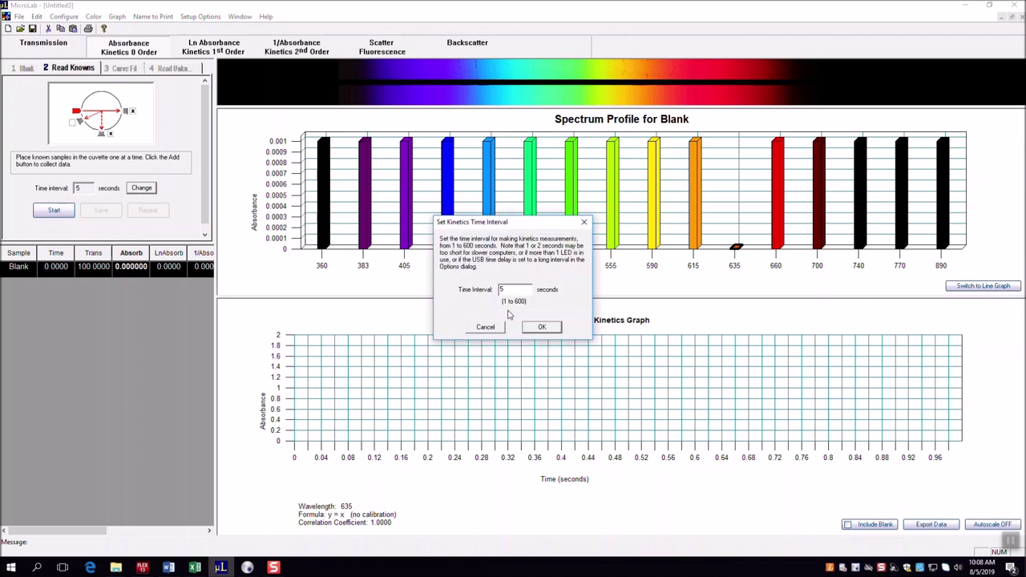
{"action": "left_click", "coordinate": [542, 327]}
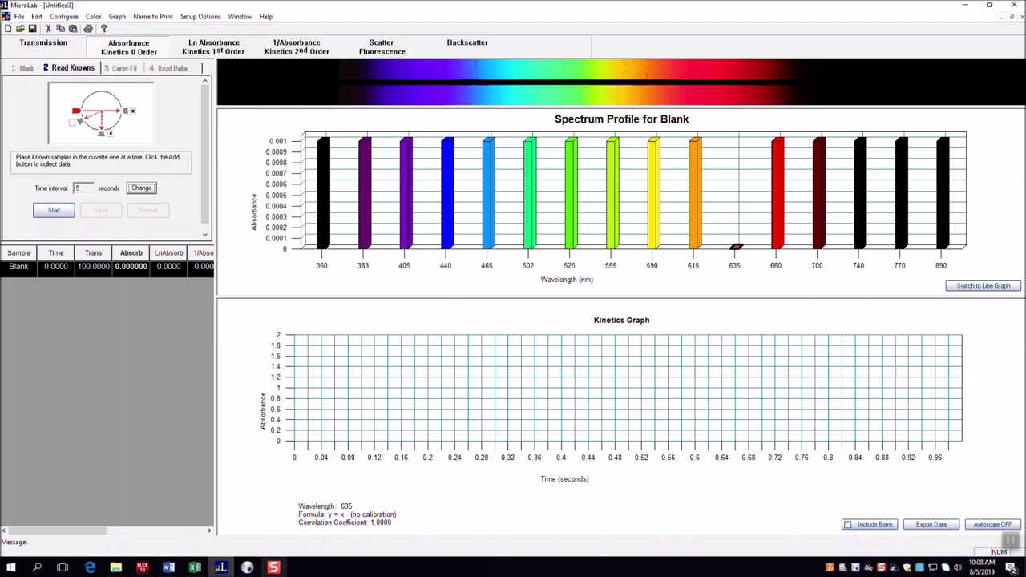
{"action": "mouse_move", "coordinate": [240, 571]}
{"action": "left_click", "coordinate": [277, 519]}
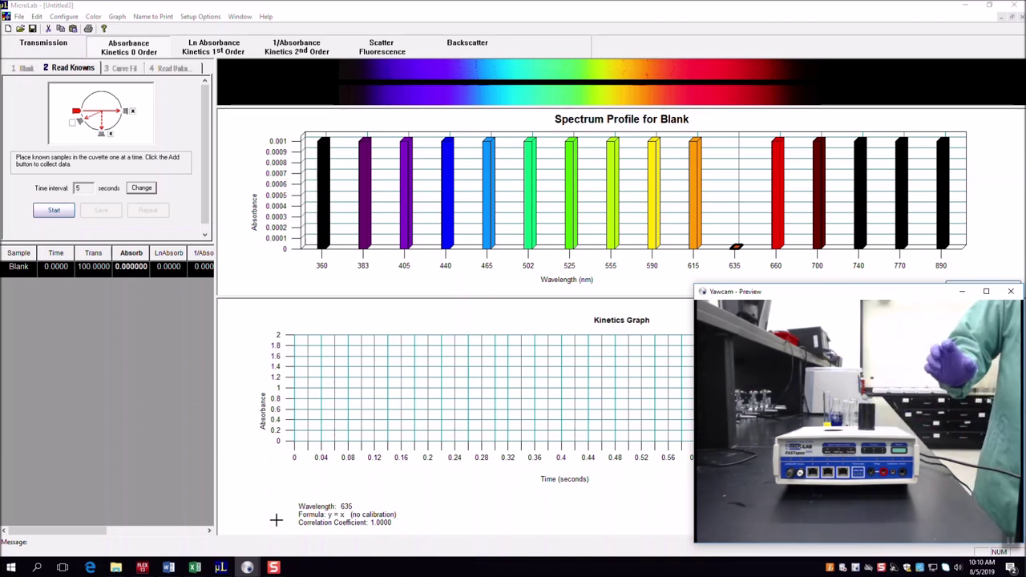
Run the kinetics data collection on the sample and stop it at 180 seconds.
{"action": "left_click", "coordinate": [54, 211]}
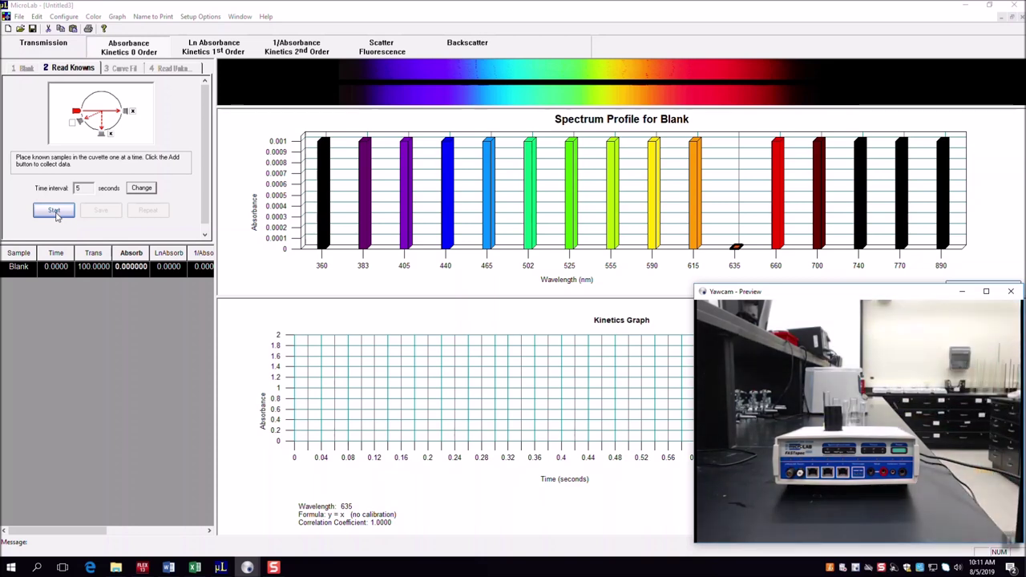
{"action": "left_click", "coordinate": [54, 211]}
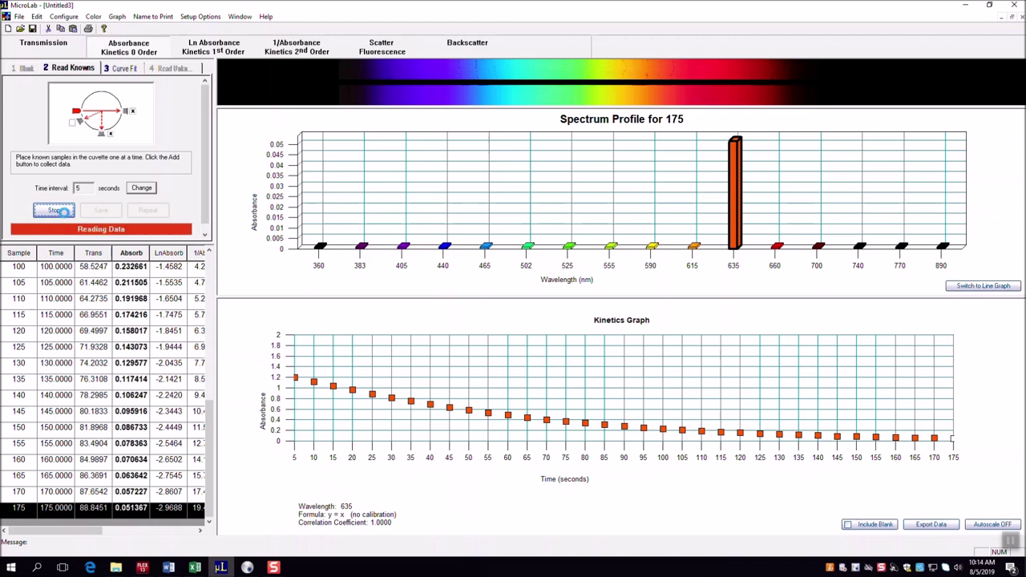
{"action": "left_click", "coordinate": [64, 213]}
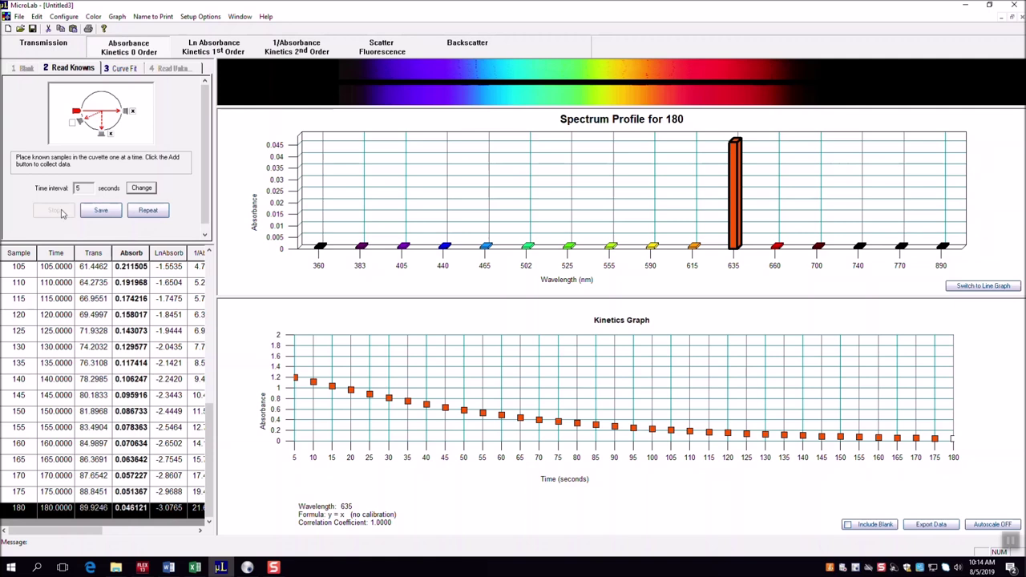
{"action": "left_click", "coordinate": [269, 549]}
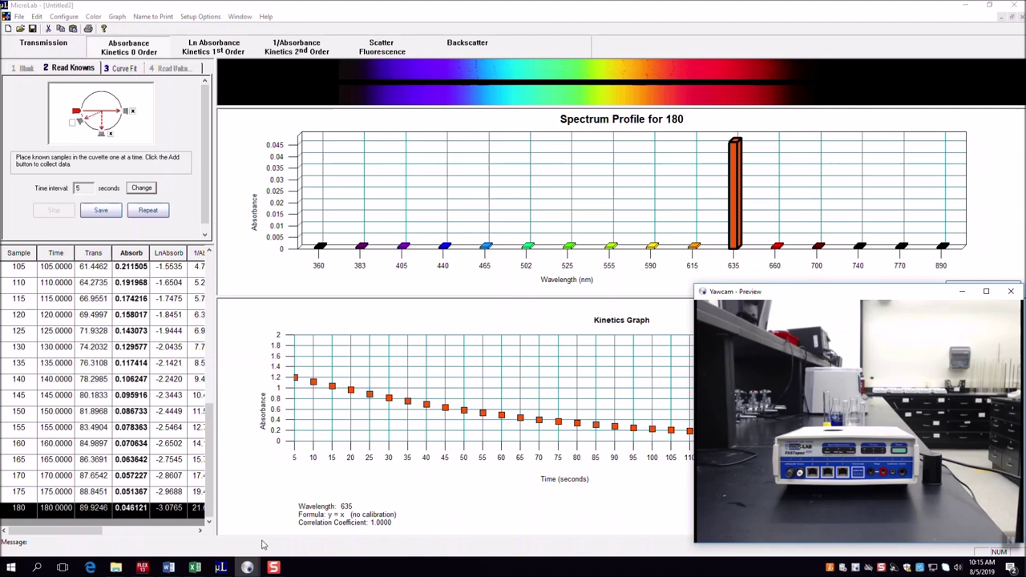
{"action": "left_click", "coordinate": [263, 545]}
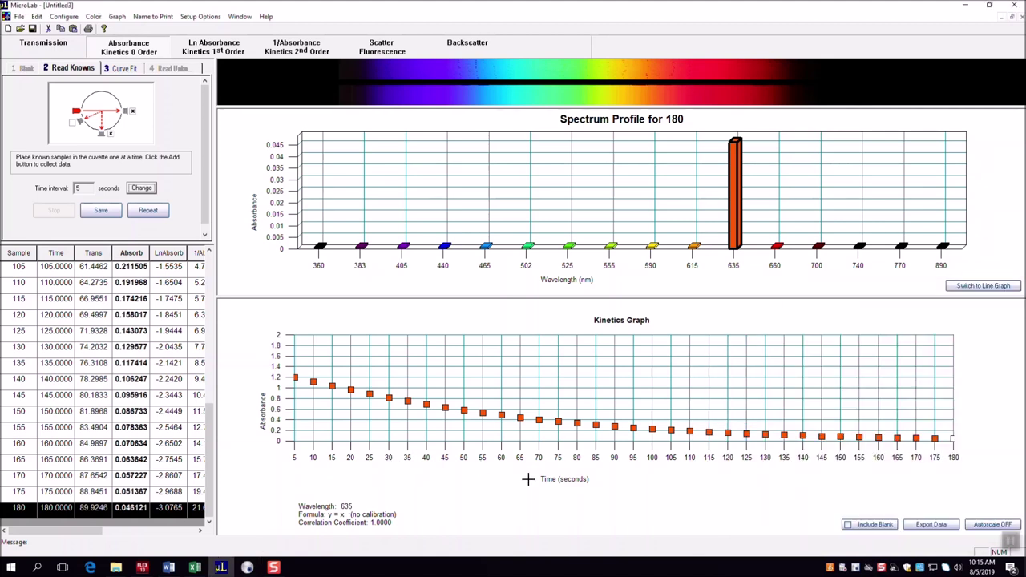
{"action": "left_click", "coordinate": [1011, 541]}
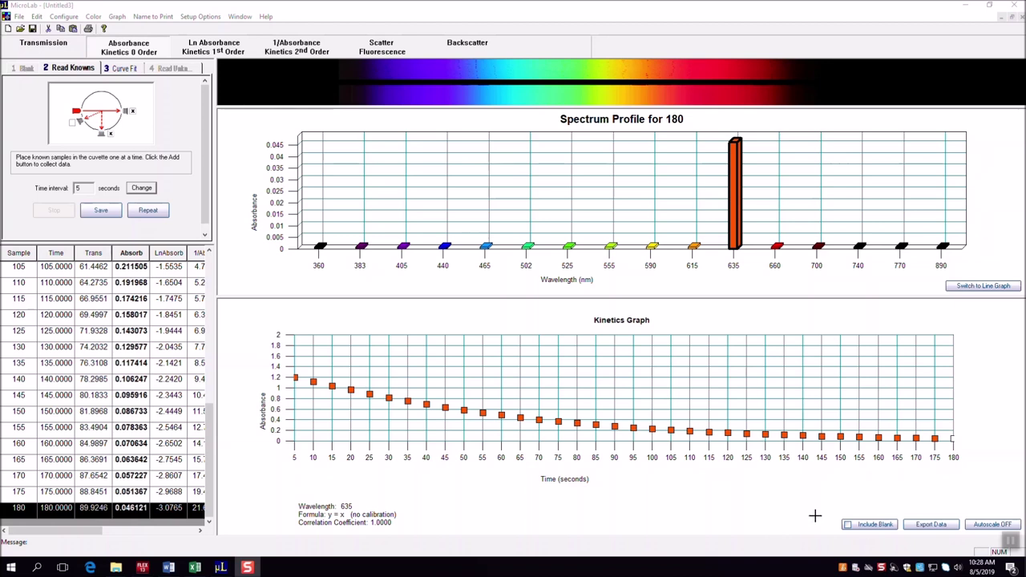
Export the kinetics data to the Desktop as a CSV file named with the experimenter's first name followed by "Data".
{"action": "left_click", "coordinate": [931, 525]}
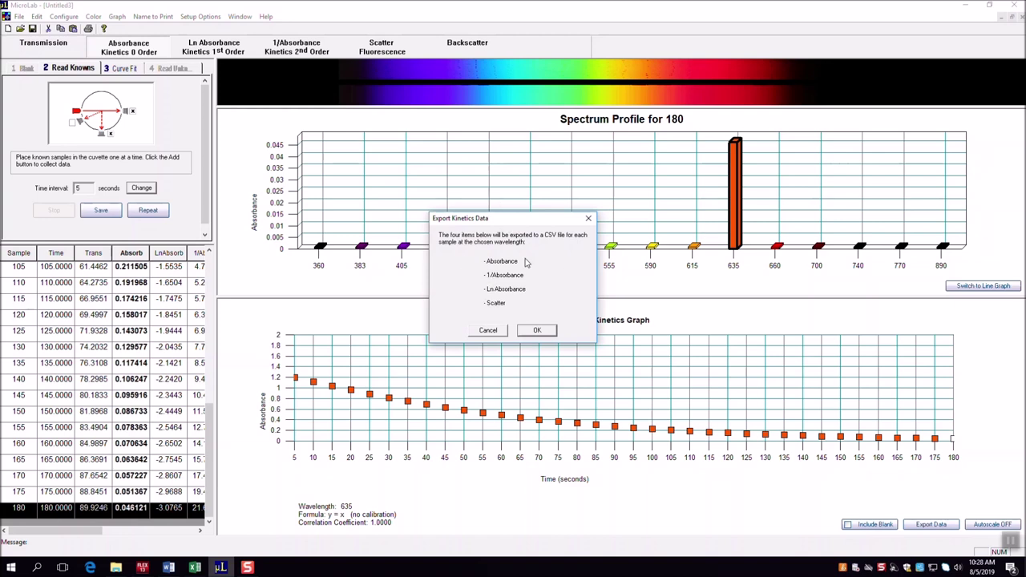
{"action": "left_click", "coordinate": [537, 330]}
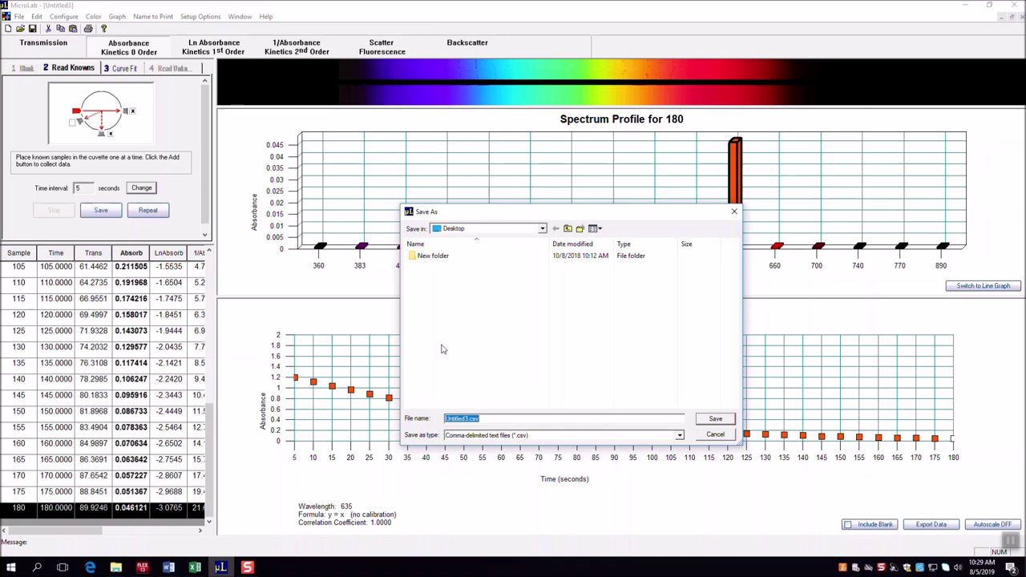
{"action": "type", "text": "Tim Data"}
{"action": "left_click", "coordinate": [726, 419]}
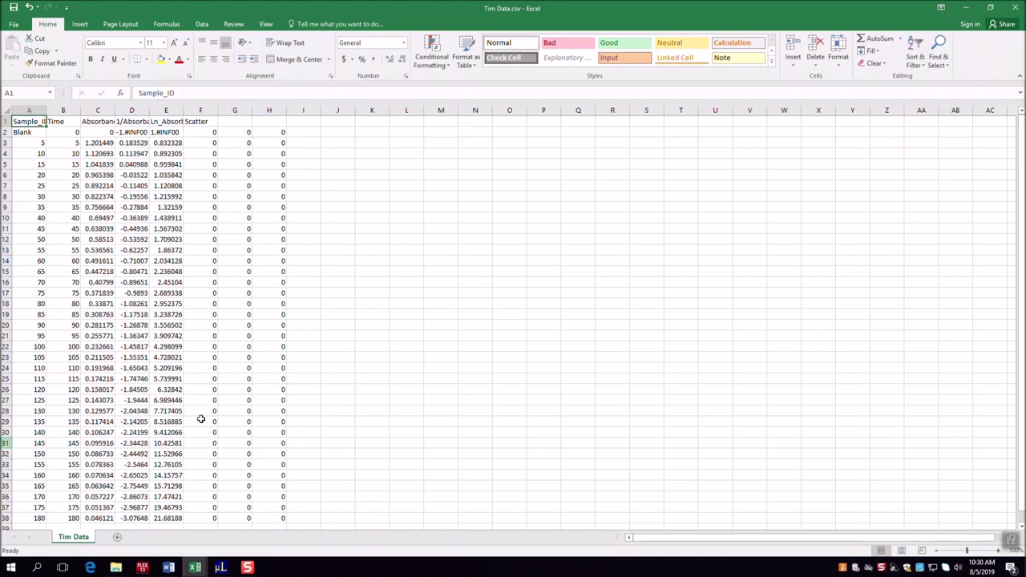
In Excel, copy the time and absorbance values in B3:C38 of the exported CSV, leaving out the blank row.
{"action": "scroll", "coordinate": [201, 323], "scroll_direction": "down", "scroll_amount": 3}
{"action": "left_click", "coordinate": [73, 133]}
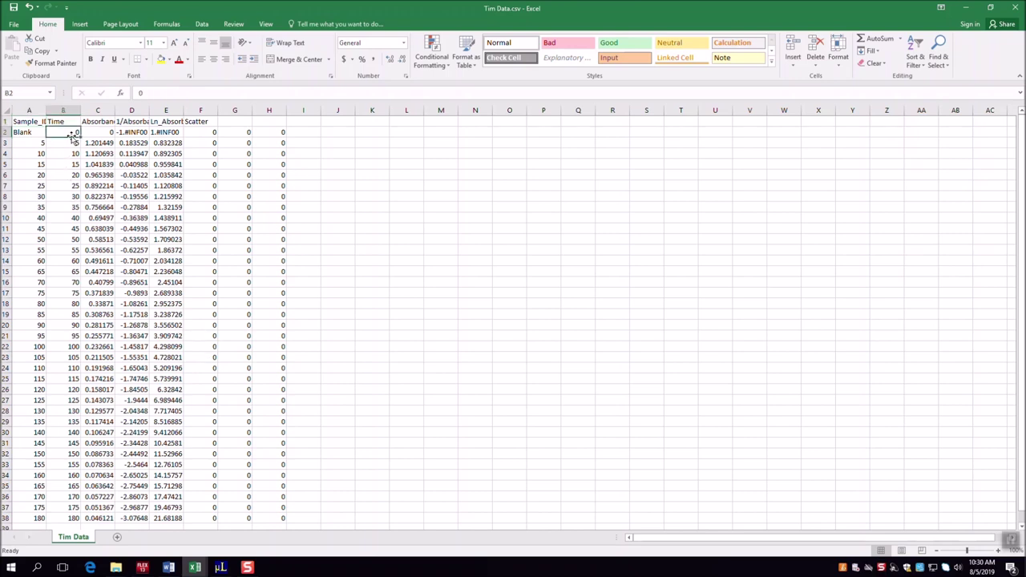
{"action": "left_click", "coordinate": [93, 134]}
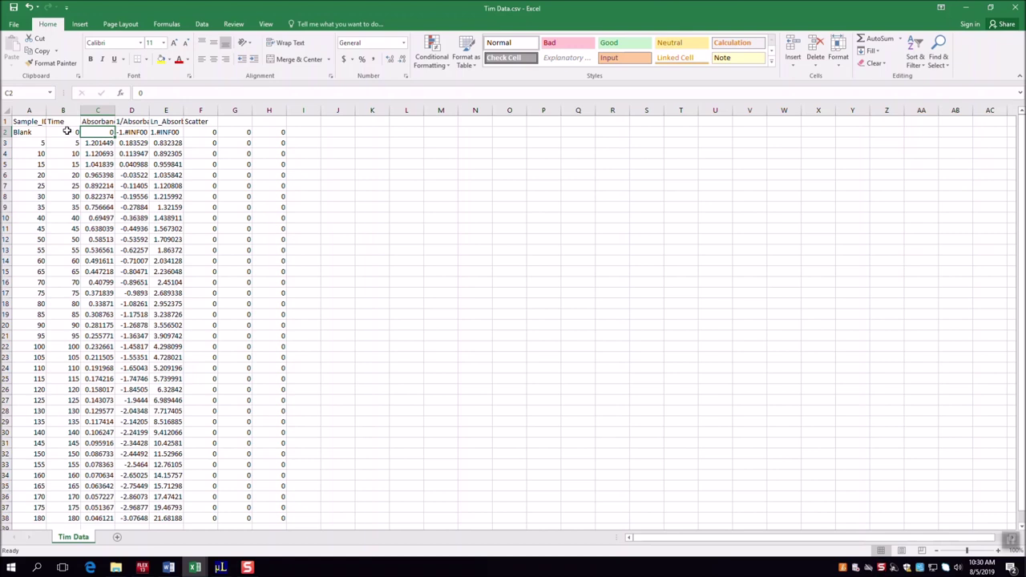
{"action": "left_click", "coordinate": [66, 141]}
{"action": "key", "text": "shift+Right"}
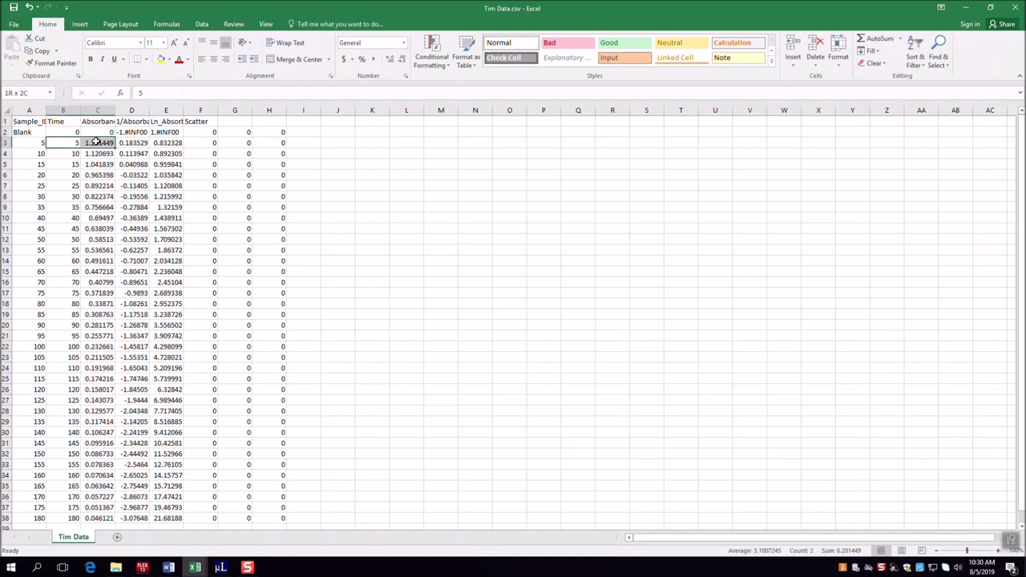
{"action": "left_click_drag", "start_coordinate": [73, 143], "coordinate": [96, 519]}
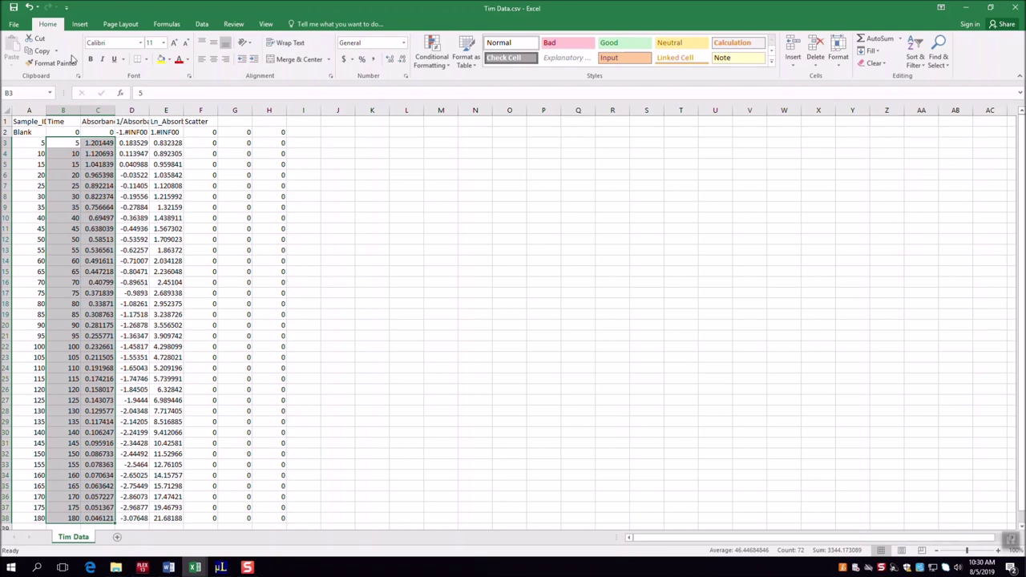
{"action": "key", "text": "ctrl+c"}
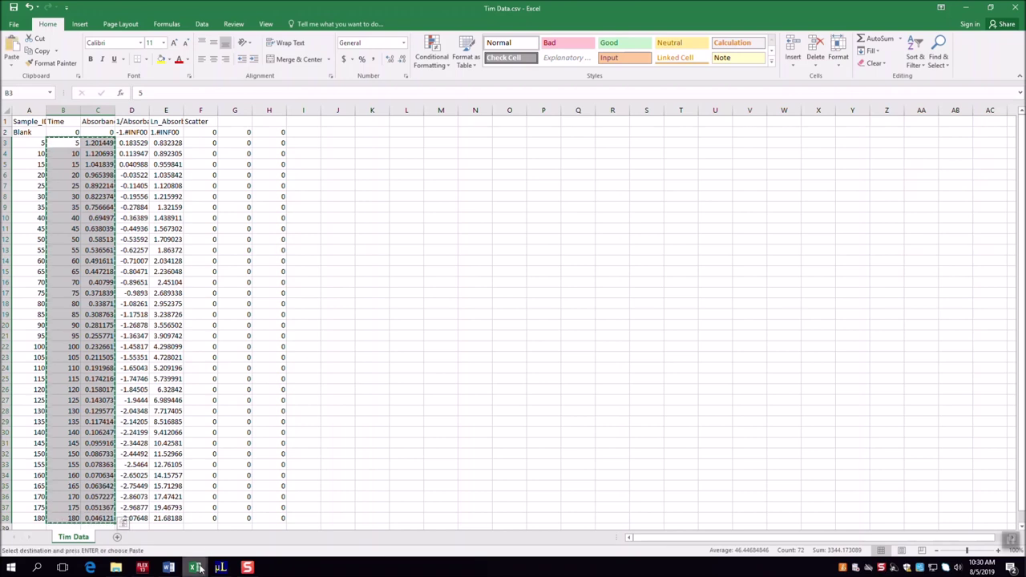
Paste the copied time and absorbance values into the Trial 1 sheet of Experiment 15.xlsx, starting at A3.
{"action": "mouse_move", "coordinate": [194, 567]}
{"action": "left_click", "coordinate": [146, 533]}
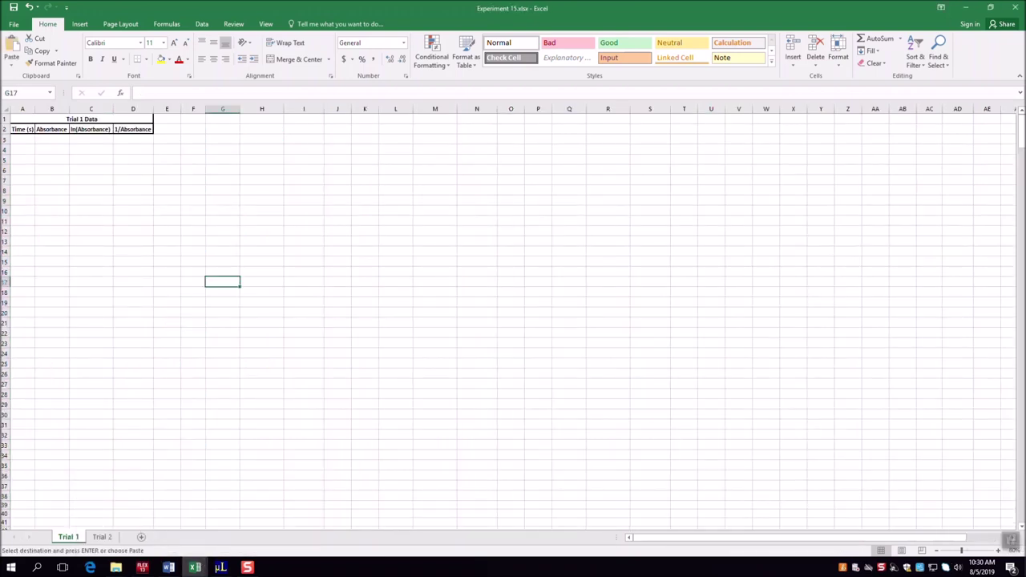
{"action": "left_click", "coordinate": [24, 141]}
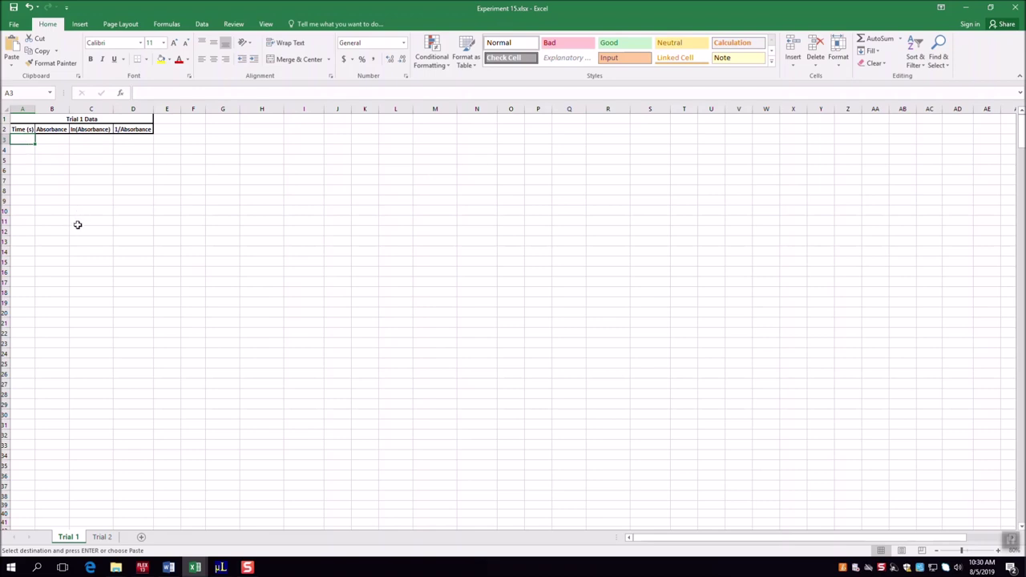
{"action": "key", "text": "ctrl+v"}
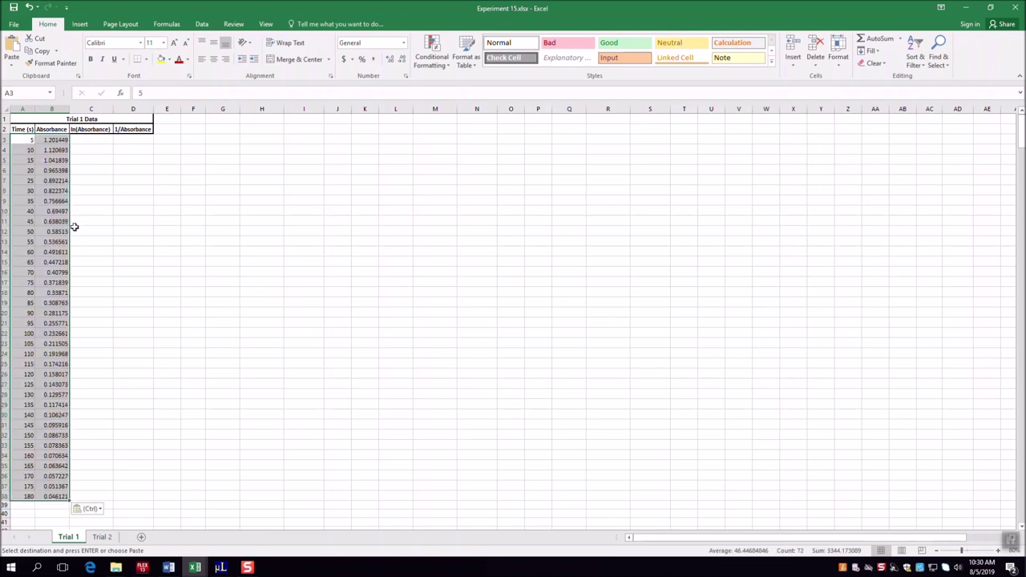
{"action": "left_click", "coordinate": [117, 198]}
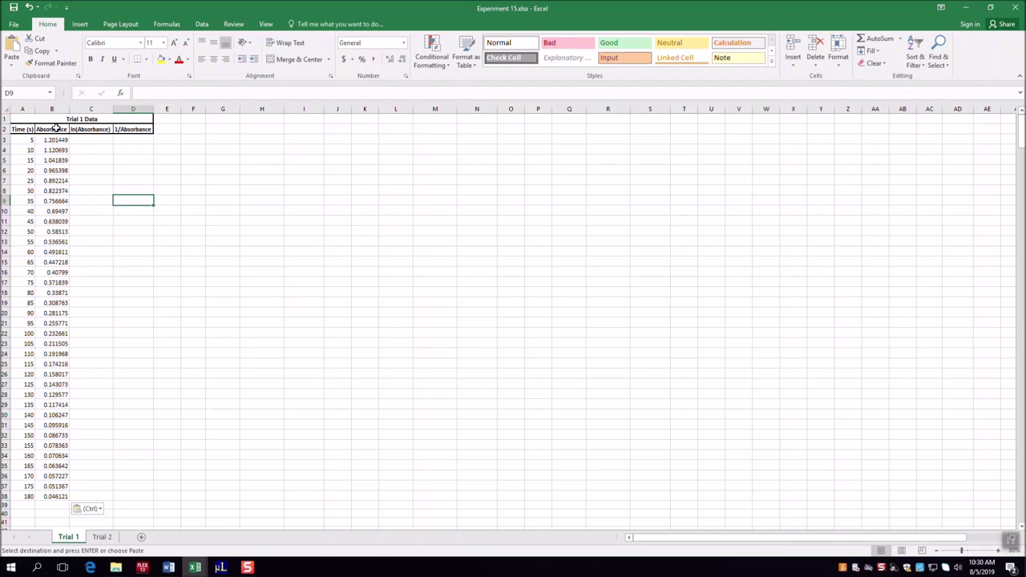
Enter =LN(B3) in C3 of the ln(Absorbance) column and fill the formula down to C38.
{"action": "left_click", "coordinate": [101, 139]}
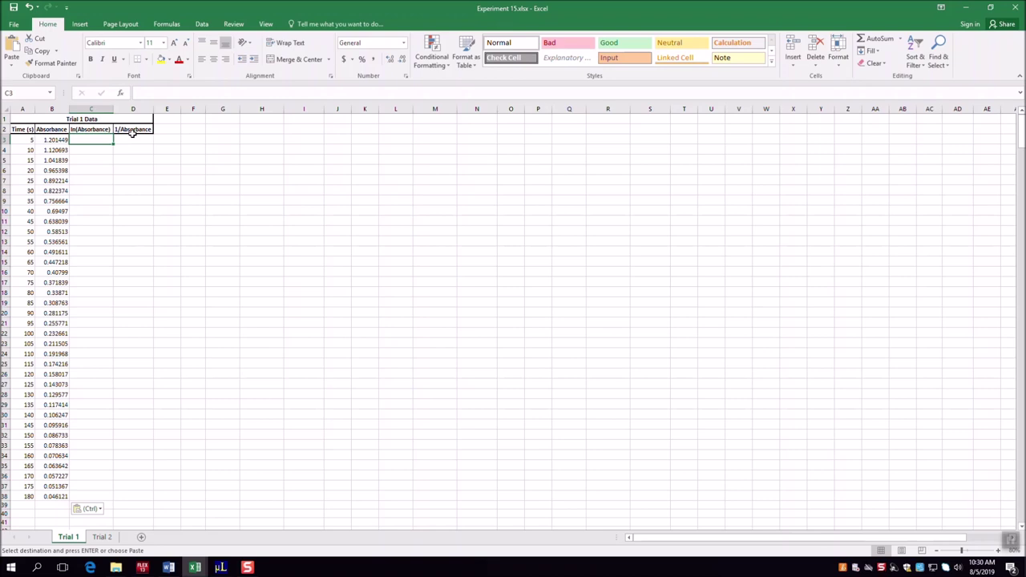
{"action": "type", "text": "=ln"}
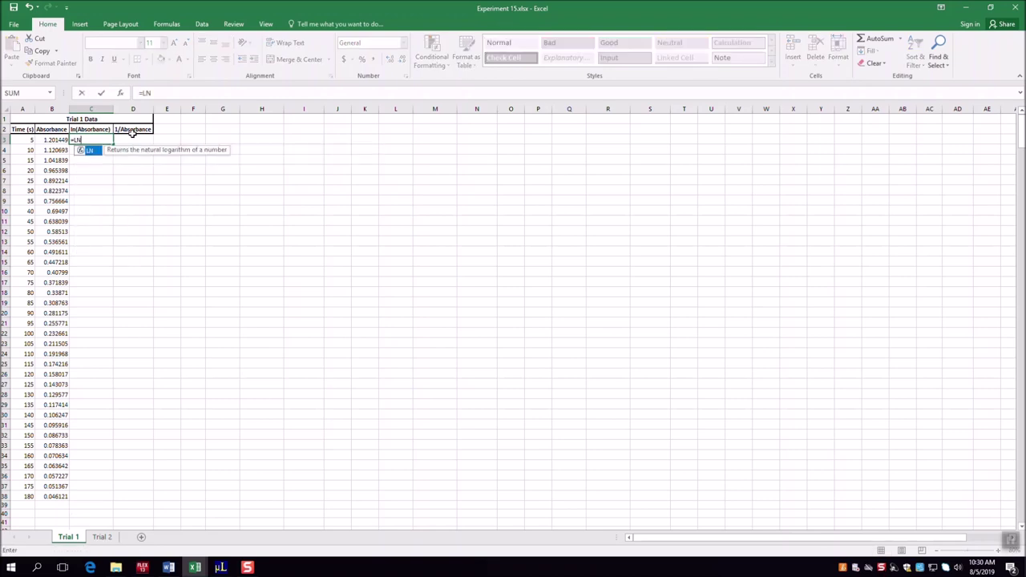
{"action": "type", "text": "("}
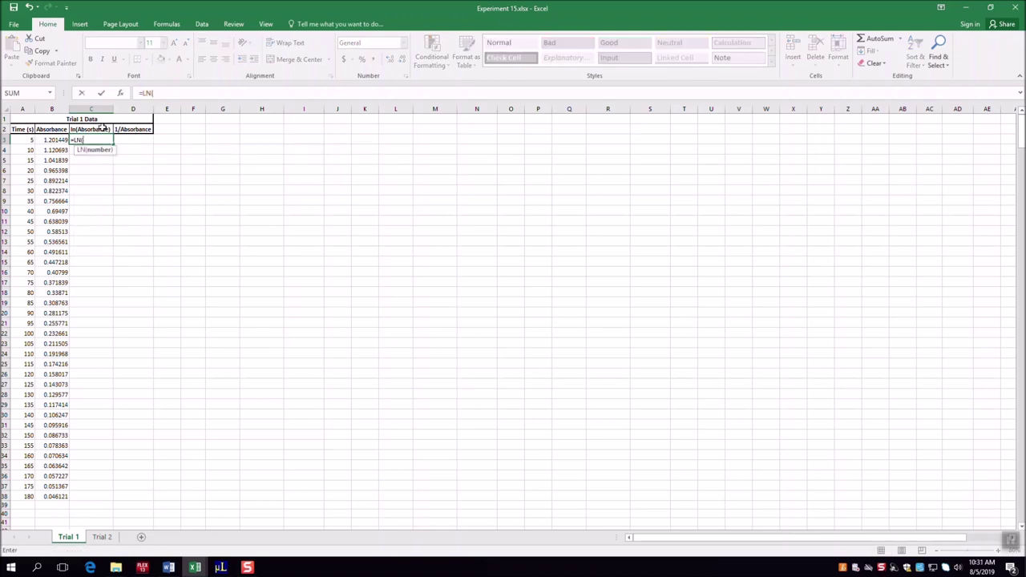
{"action": "left_click", "coordinate": [50, 140]}
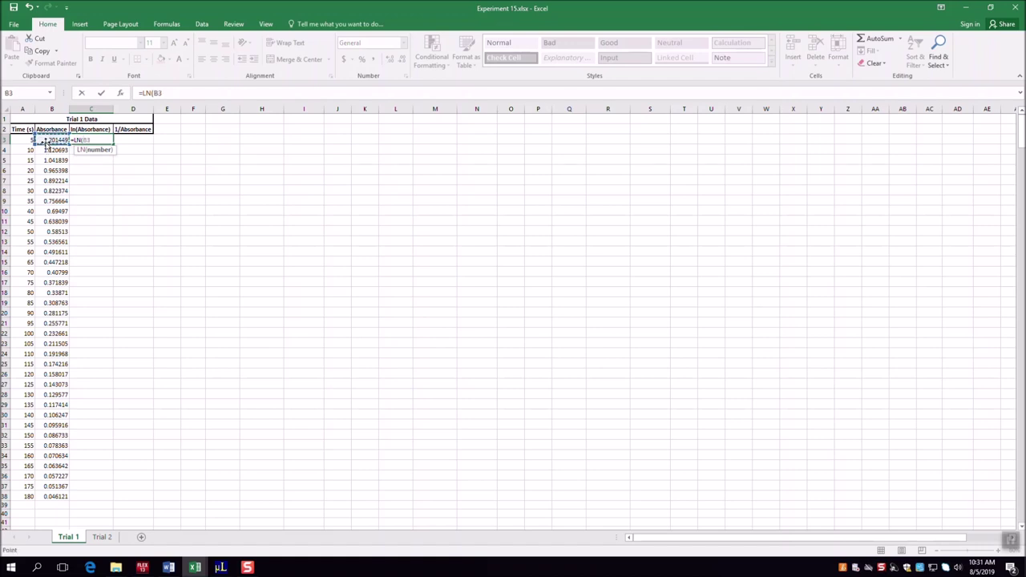
{"action": "type", "text": ")"}
{"action": "key", "text": "Return"}
{"action": "left_click", "coordinate": [104, 140]}
{"action": "left_click_drag", "start_coordinate": [113, 145], "coordinate": [96, 500]}
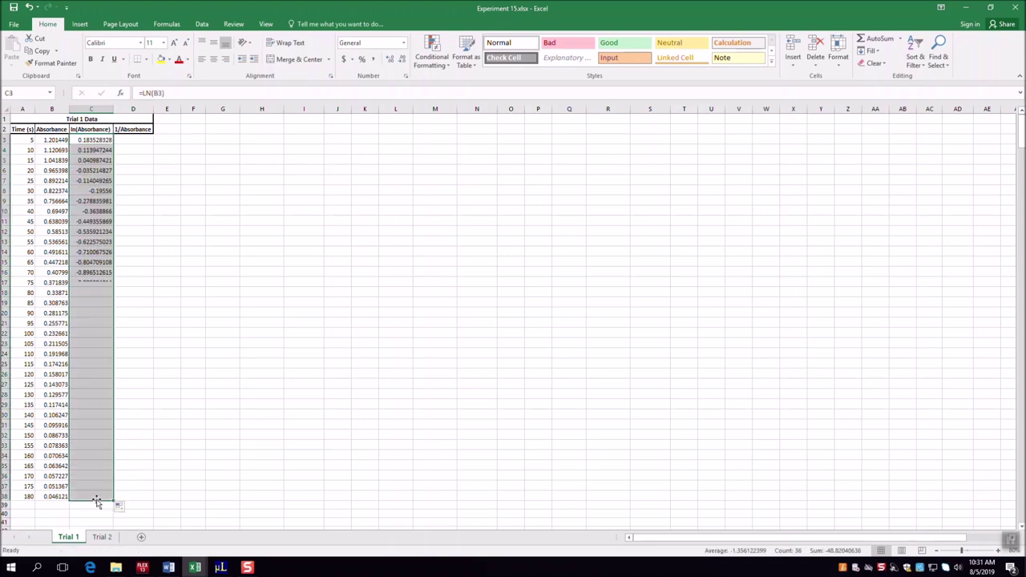
Inspect the filled ln(Absorbance) formulas in C4, C11 and C19 to verify their cell references.
{"action": "double_click", "coordinate": [85, 150]}
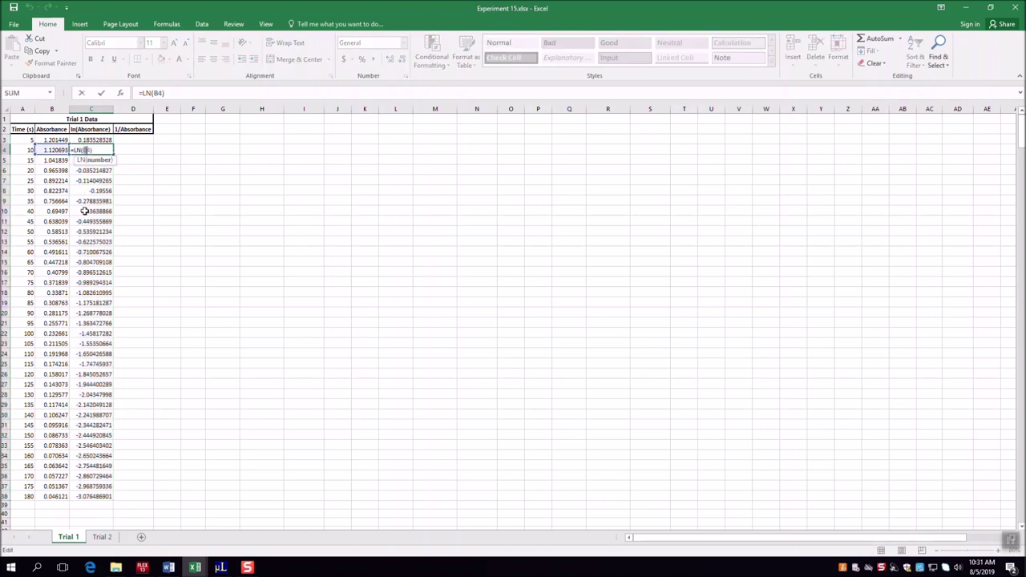
{"action": "key", "text": "Escape"}
{"action": "double_click", "coordinate": [94, 224]}
{"action": "key", "text": "Escape"}
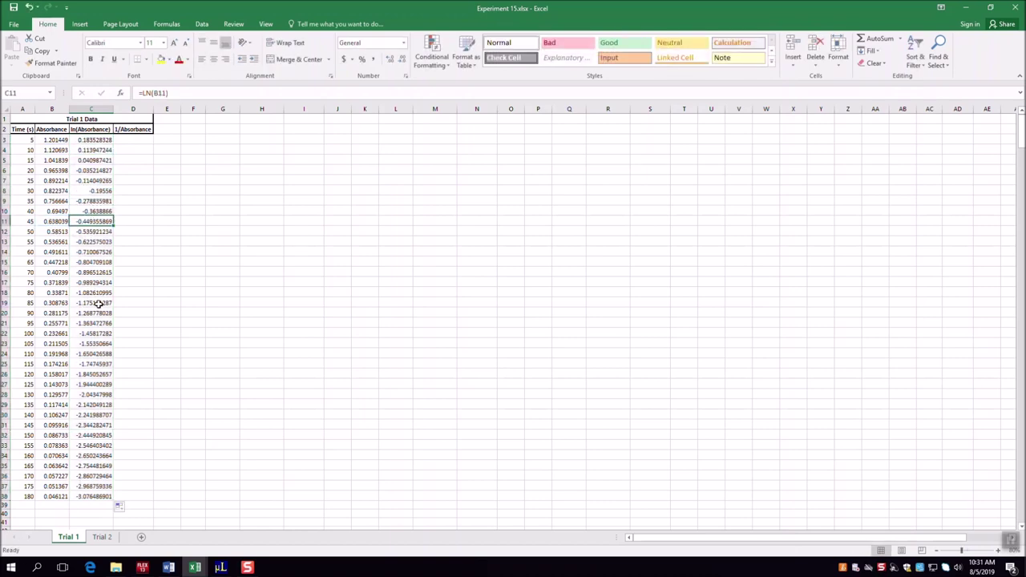
{"action": "double_click", "coordinate": [98, 303]}
{"action": "key", "text": "Escape"}
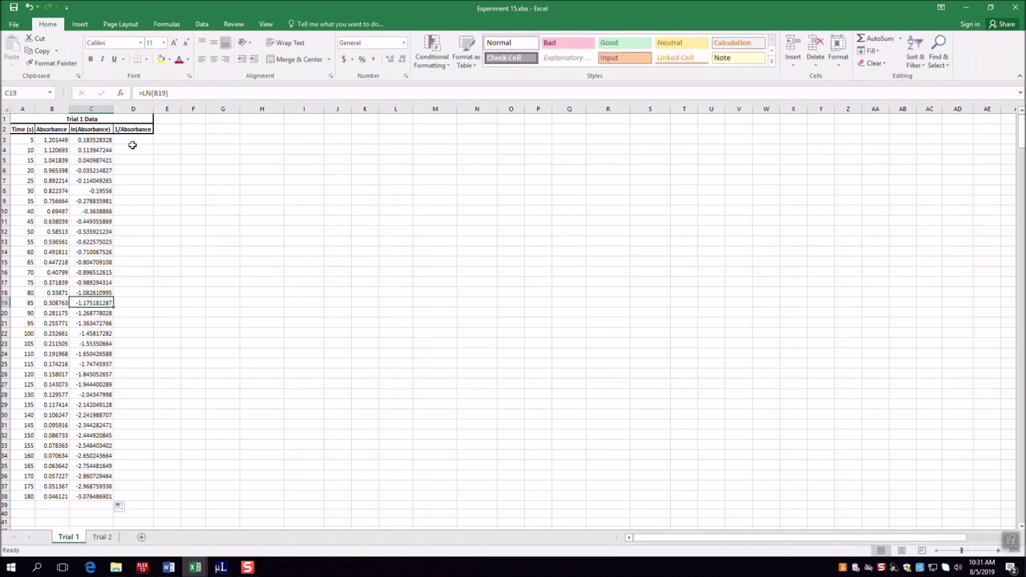
Enter =1/B3 in D3 of the 1/Absorbance column and fill the formula down to D38.
{"action": "left_click", "coordinate": [131, 141]}
{"action": "type", "text": "="}
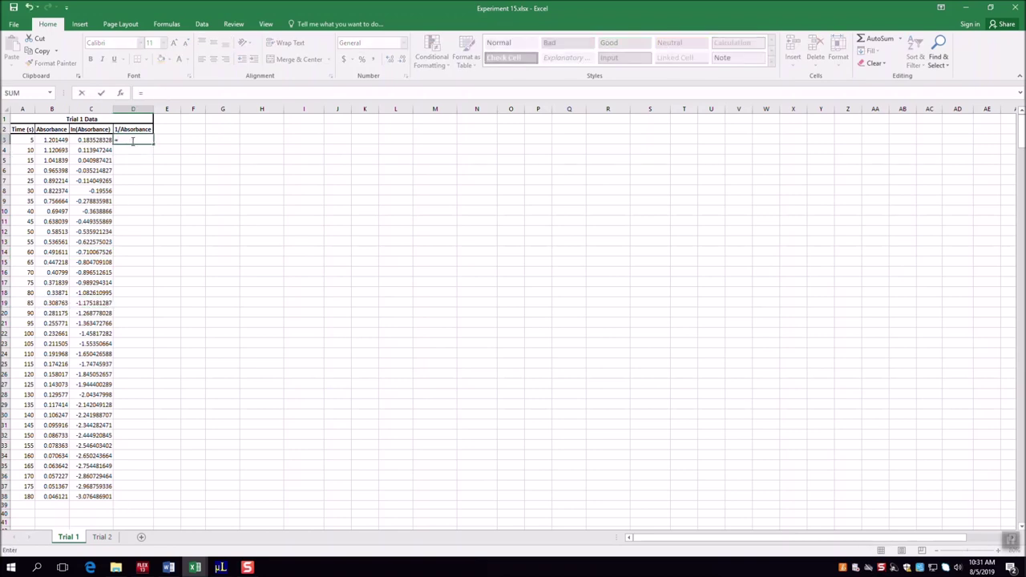
{"action": "type", "text": "1/"}
{"action": "left_click", "coordinate": [61, 140]}
{"action": "key", "text": "ctrl+Return"}
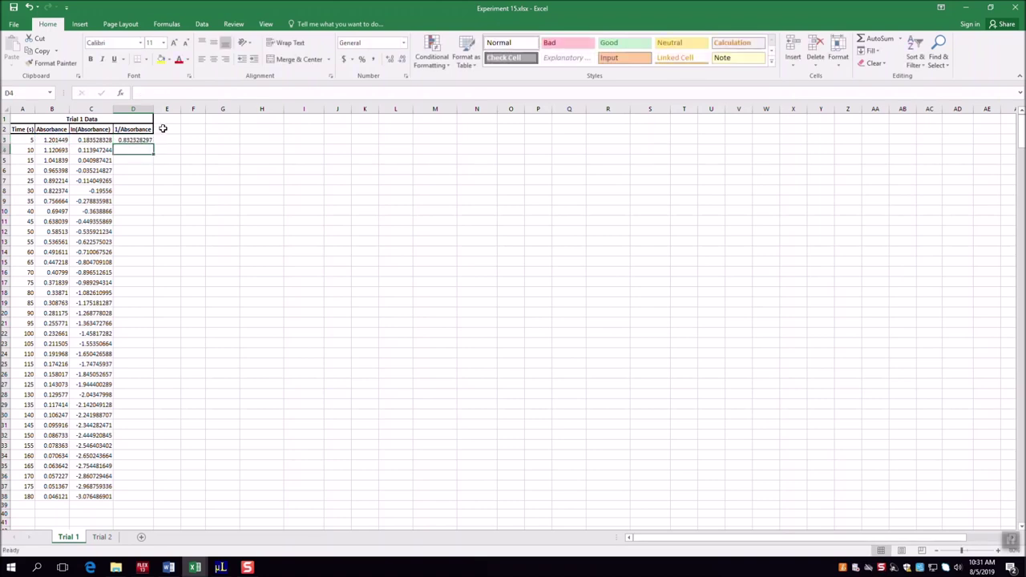
{"action": "left_click_drag", "start_coordinate": [154, 143], "coordinate": [157, 500]}
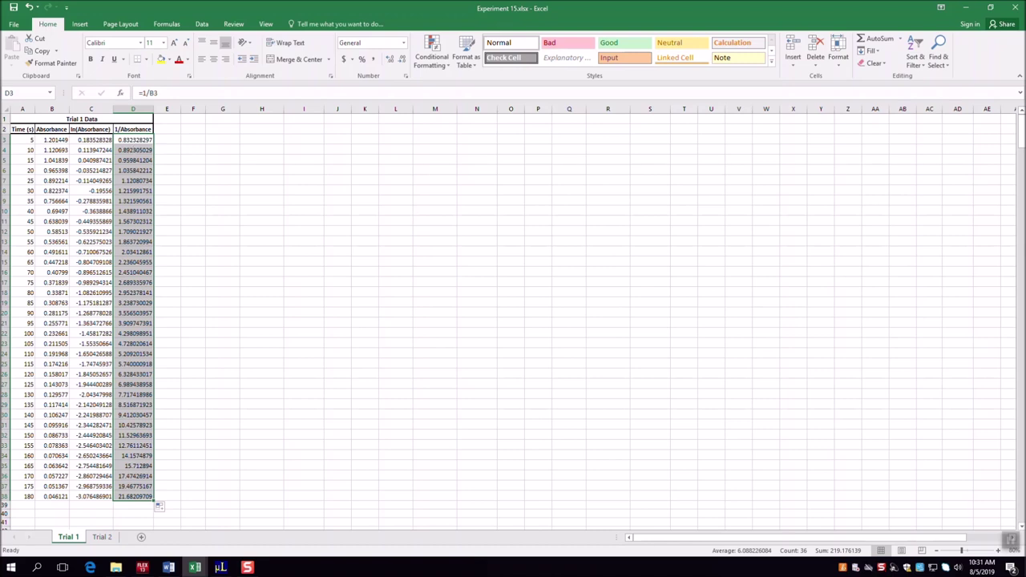
{"action": "left_click", "coordinate": [99, 141]}
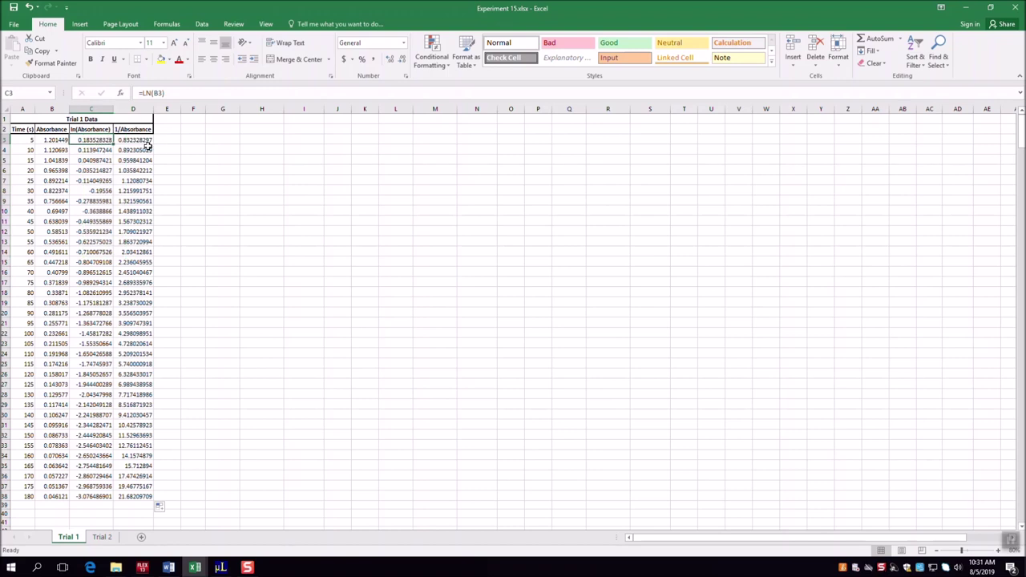
{"action": "left_click", "coordinate": [131, 141]}
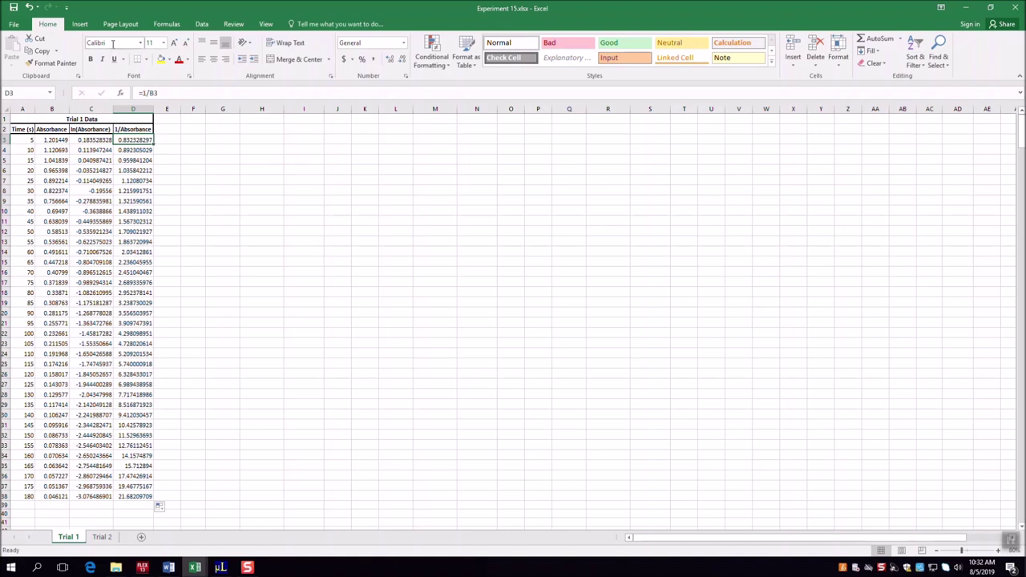
Insert an empty markers-only scatter chart and place it beside the data table, near the top of the sheet.
{"action": "left_click", "coordinate": [166, 141]}
{"action": "left_click", "coordinate": [80, 24]}
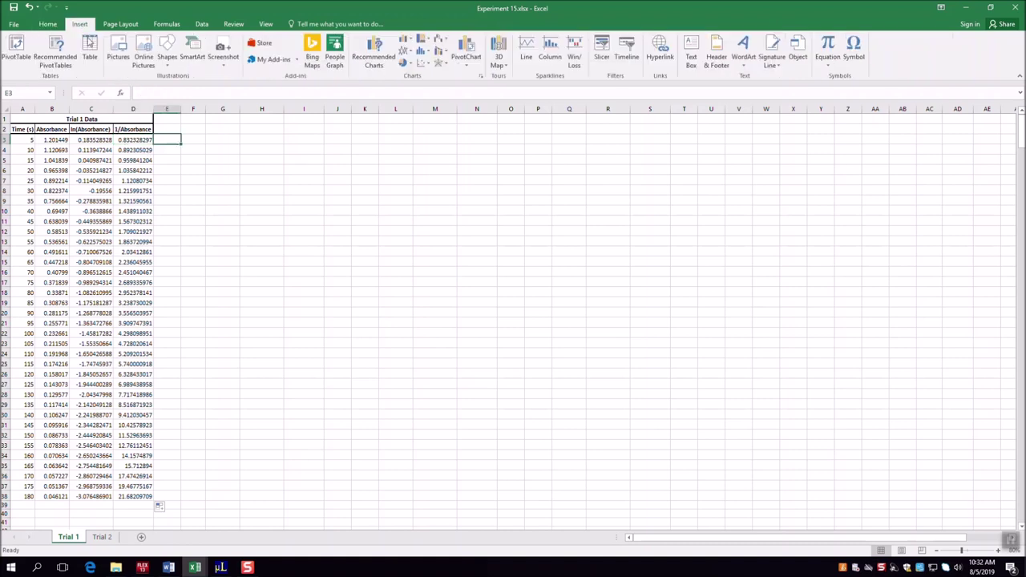
{"action": "left_click", "coordinate": [421, 67]}
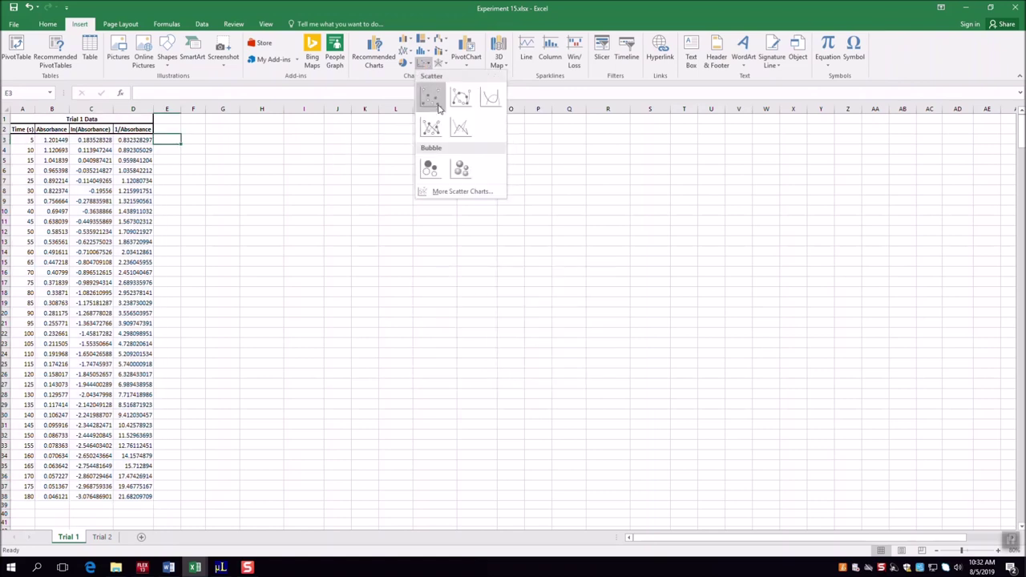
{"action": "left_click", "coordinate": [238, 158]}
{"action": "left_click", "coordinate": [274, 157]}
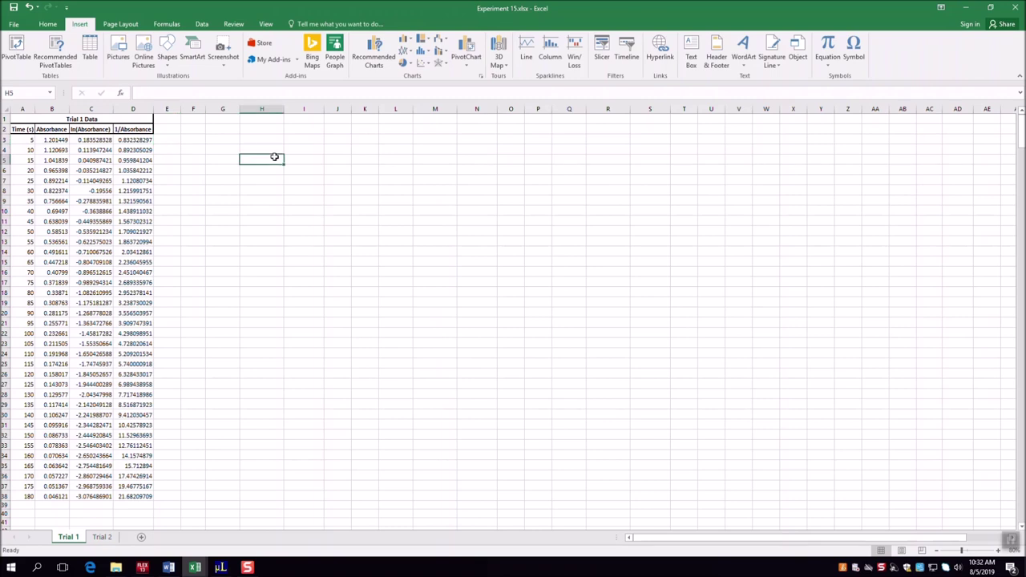
{"action": "left_click", "coordinate": [423, 63]}
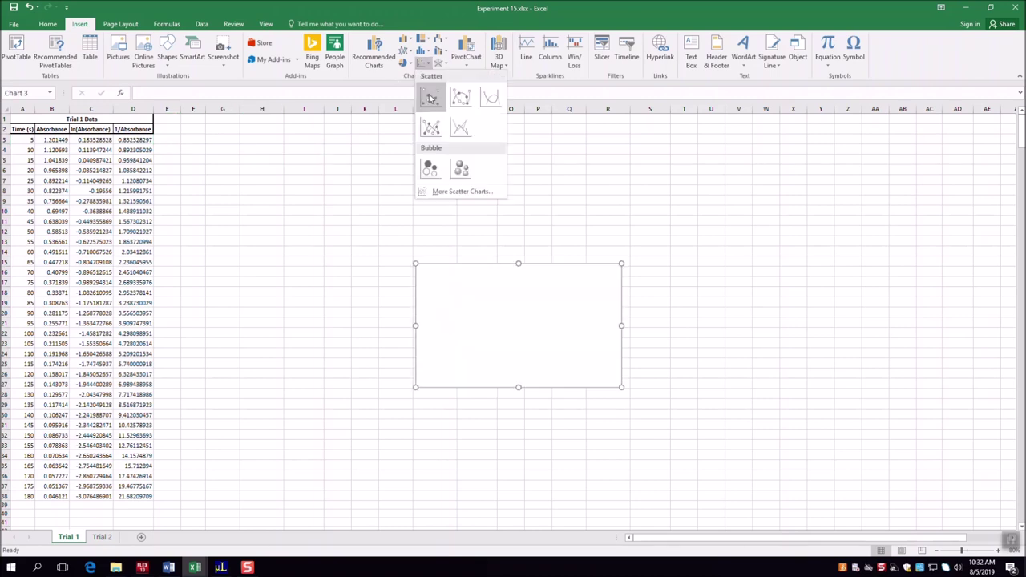
{"action": "left_click", "coordinate": [429, 98]}
{"action": "left_click_drag", "start_coordinate": [519, 344], "coordinate": [275, 165]}
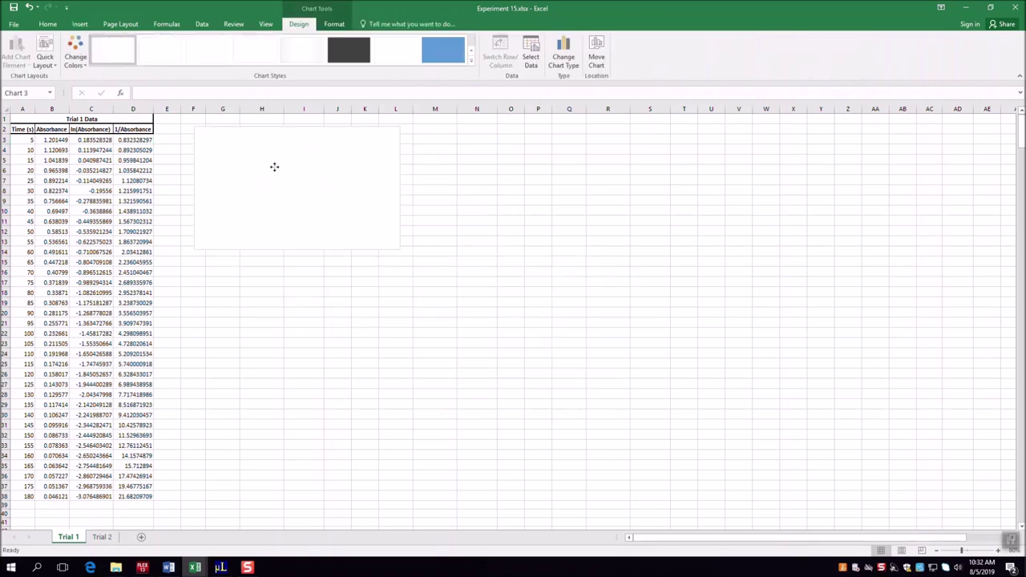
Add a data series to the empty scatter chart using the time values in A3:A38 as its X values.
{"action": "right_click", "coordinate": [287, 196]}
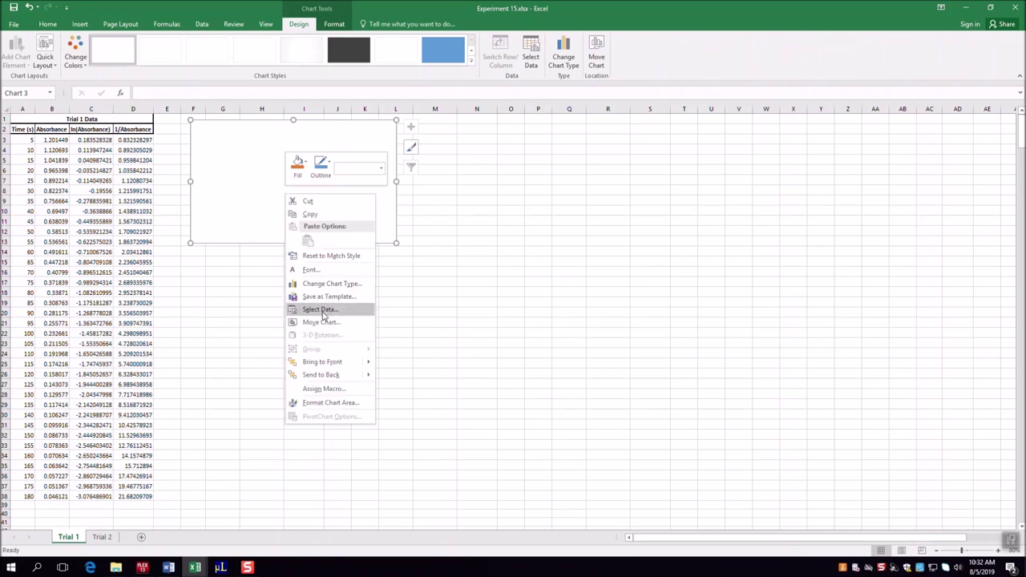
{"action": "left_click", "coordinate": [321, 309]}
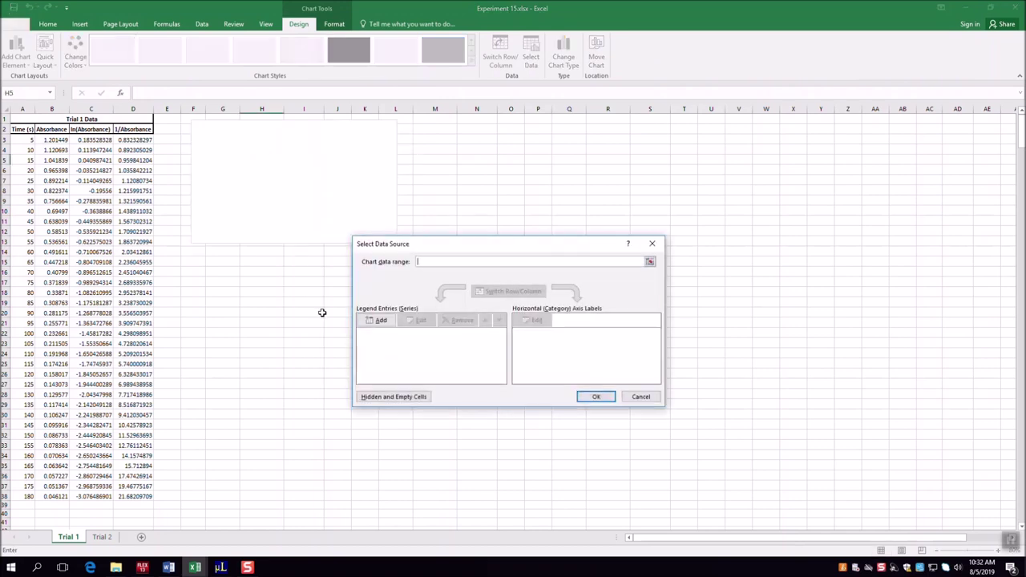
{"action": "left_click", "coordinate": [382, 322]}
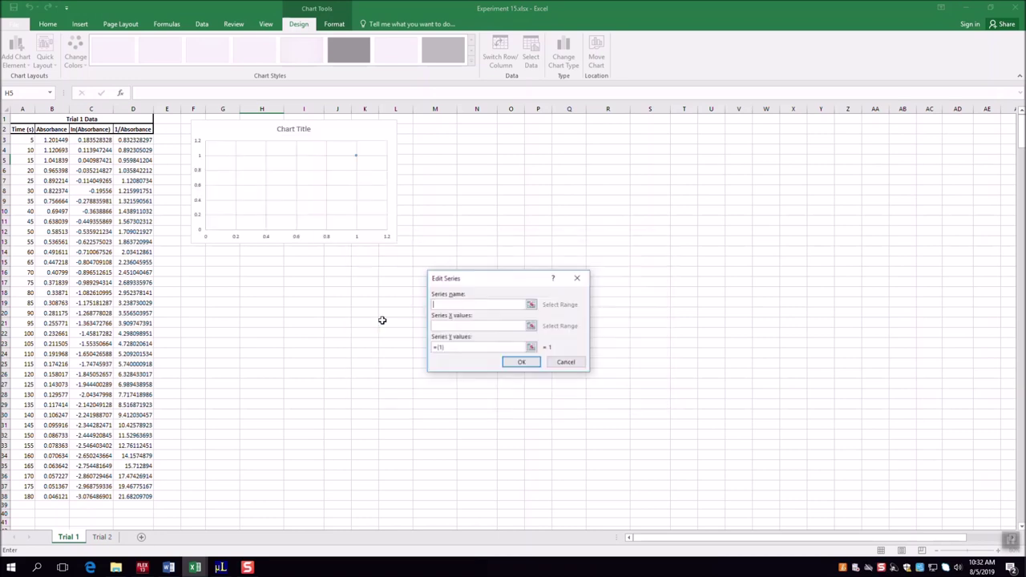
{"action": "left_click", "coordinate": [514, 325]}
{"action": "left_click", "coordinate": [531, 326]}
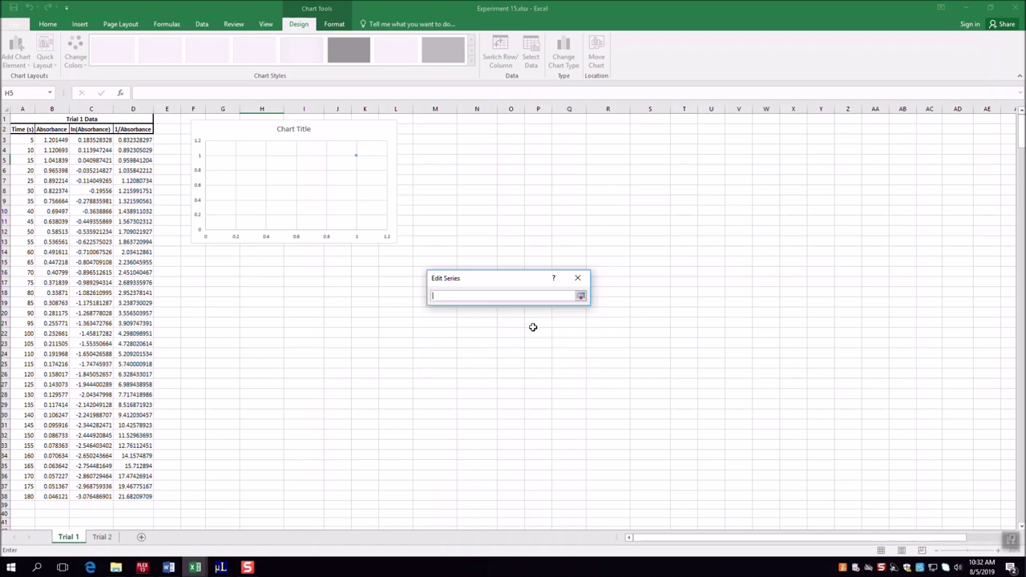
{"action": "left_click_drag", "start_coordinate": [22, 141], "coordinate": [24, 498]}
{"action": "key", "text": "Return"}
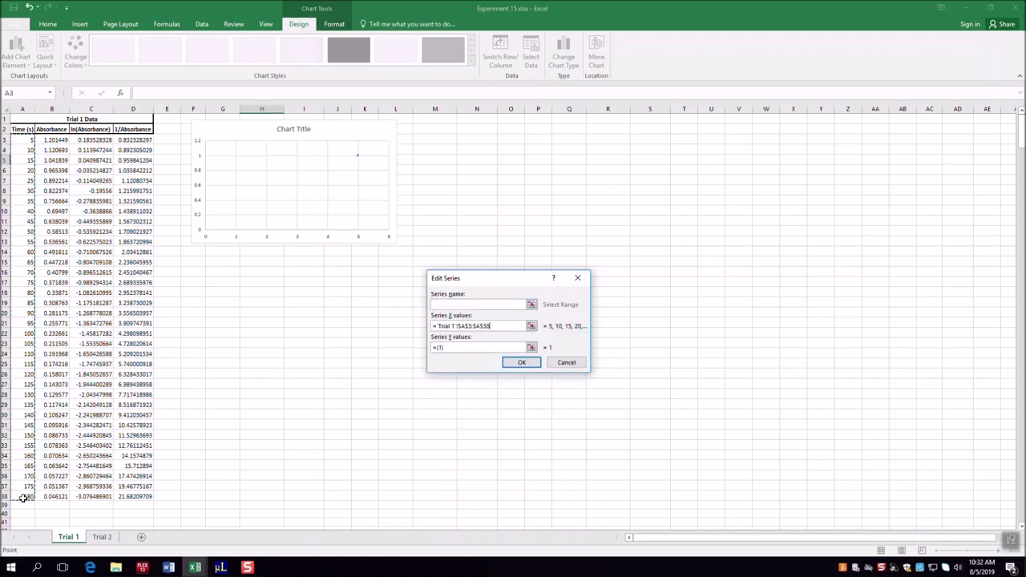
Set the series' Y values to the absorbance data in B3:B38 and apply the chart's data source.
{"action": "left_click", "coordinate": [531, 348]}
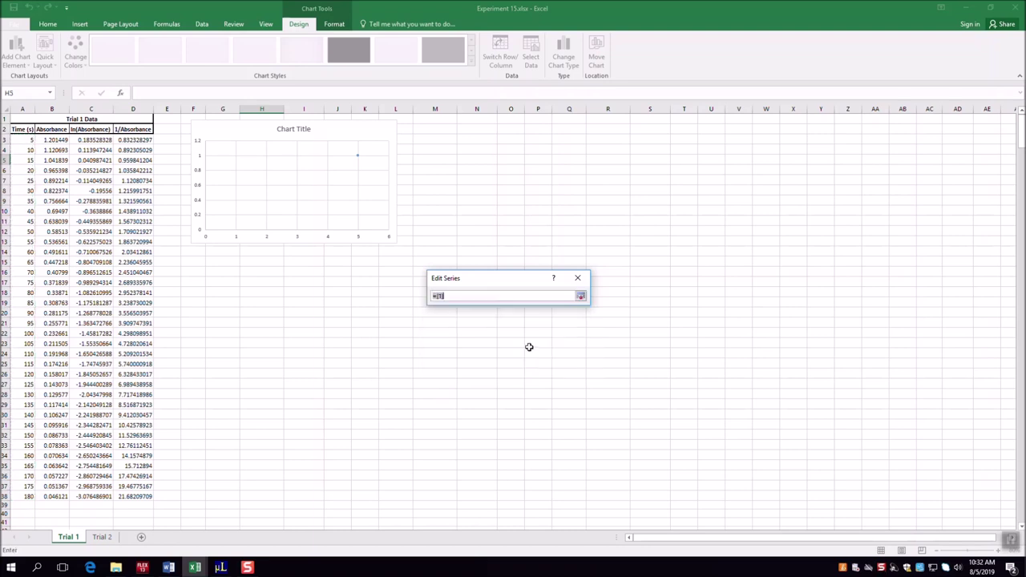
{"action": "left_click_drag", "start_coordinate": [57, 139], "coordinate": [48, 497]}
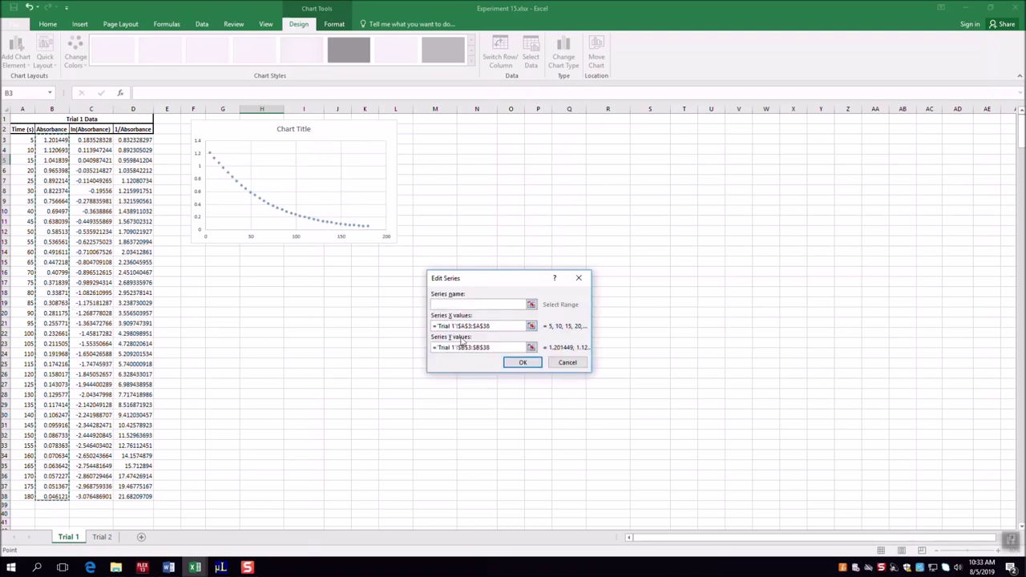
{"action": "left_click", "coordinate": [519, 363]}
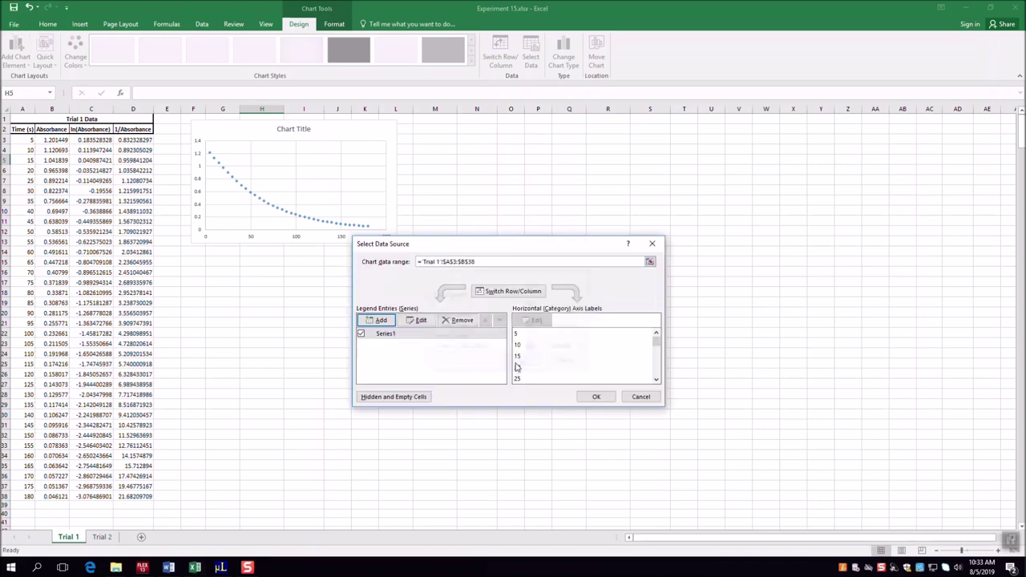
{"action": "left_click", "coordinate": [594, 397]}
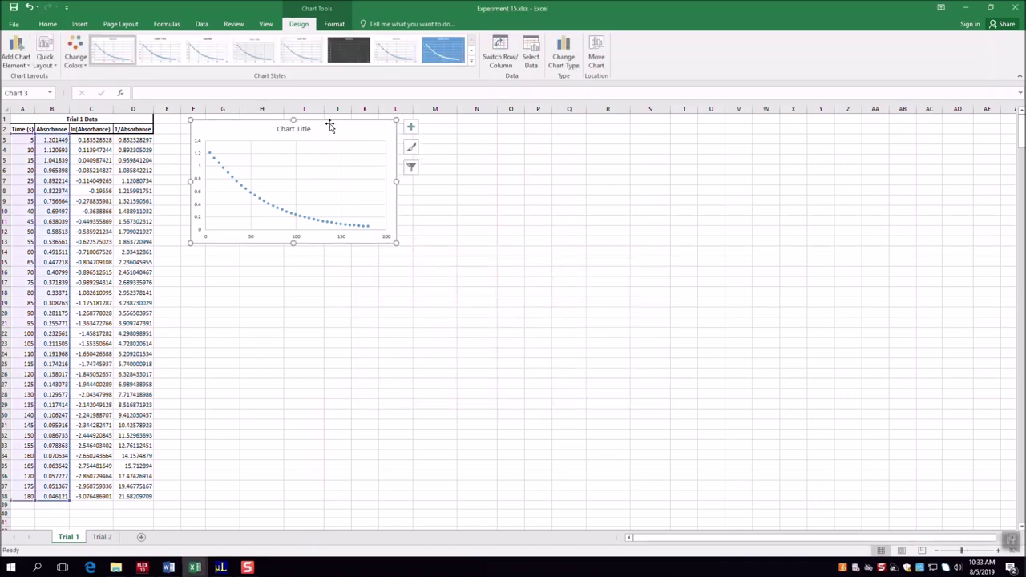
Apply a quick chart layout that includes axis titles, and remove the legend from the chart.
{"action": "left_click", "coordinate": [48, 68]}
{"action": "left_click", "coordinate": [49, 85]}
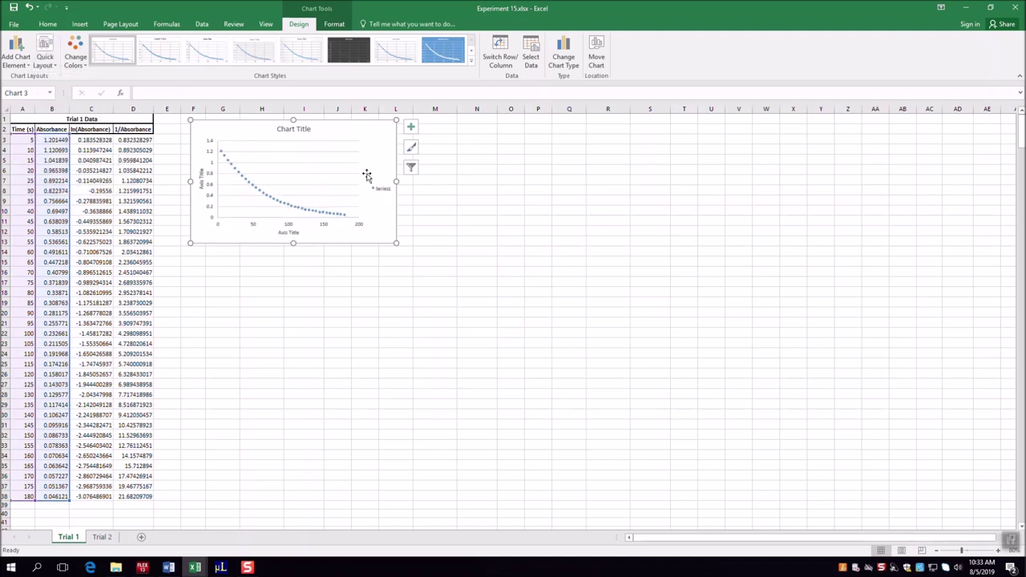
{"action": "left_click_drag", "start_coordinate": [382, 190], "coordinate": [390, 225]}
Change the chart title to "Absorbance vs. Time".
{"action": "left_click", "coordinate": [309, 130]}
{"action": "triple_click", "coordinate": [309, 130]}
{"action": "type", "text": "Absorbance vs. Time"}
Title the chart's vertical axis "Absorbance" and its horizontal axis "Time (s)".
{"action": "left_click", "coordinate": [202, 175]}
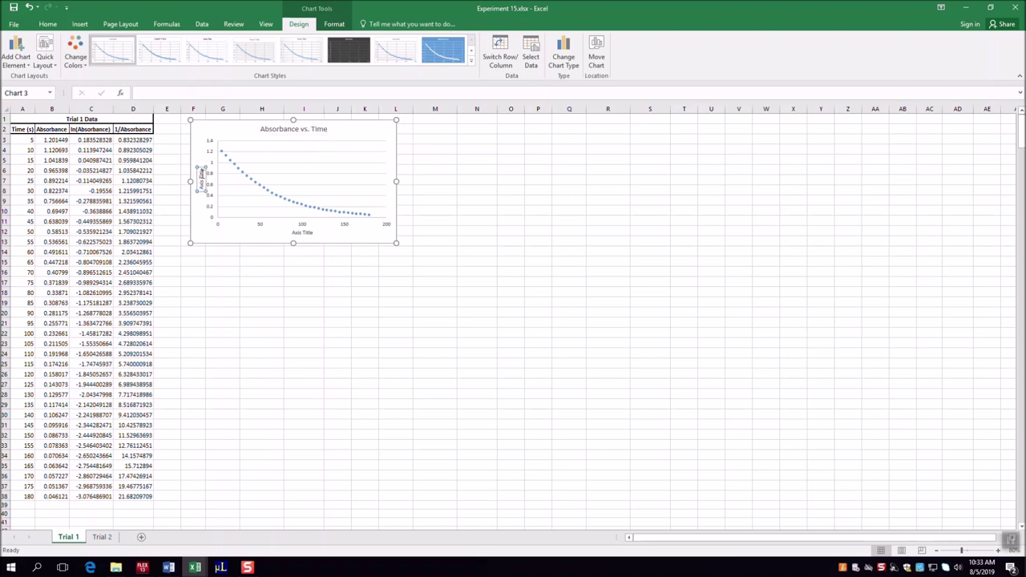
{"action": "double_click", "coordinate": [201, 174]}
{"action": "left_click_drag", "start_coordinate": [202, 167], "coordinate": [200, 203]}
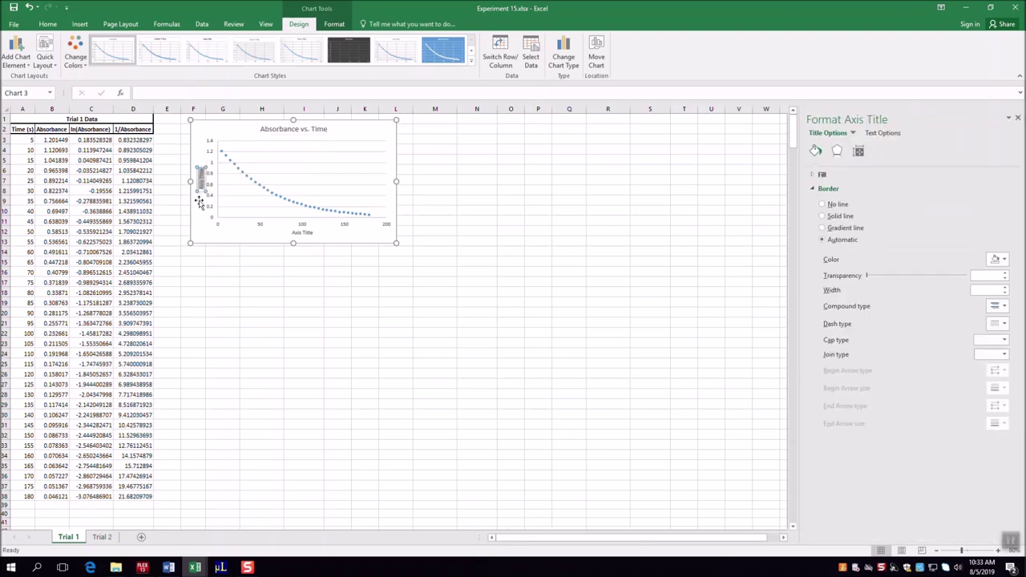
{"action": "type", "text": "Absorbance"}
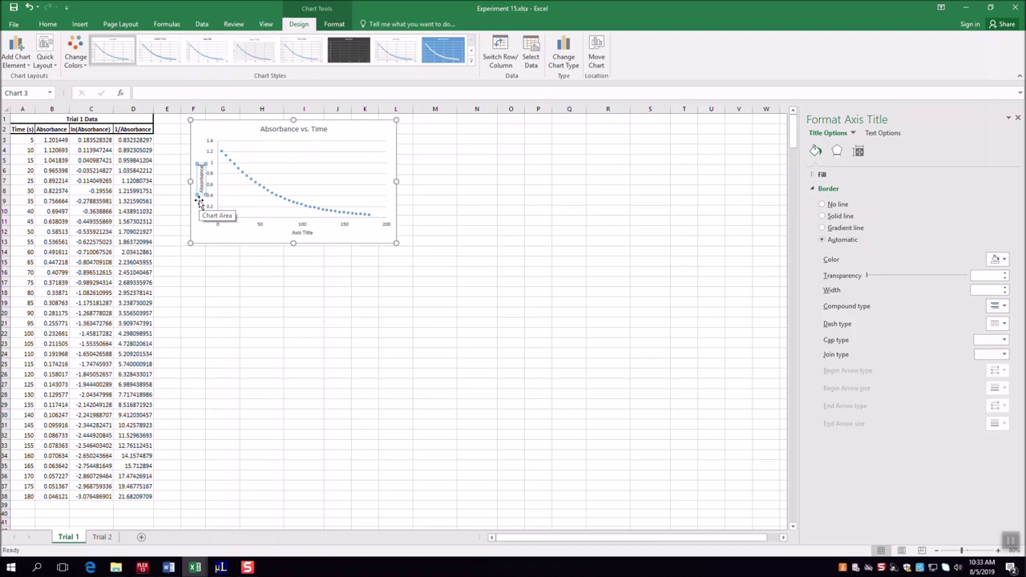
{"action": "left_click", "coordinate": [311, 232]}
{"action": "left_click_drag", "start_coordinate": [311, 232], "coordinate": [290, 233]}
{"action": "type", "text": "Time (s)"}
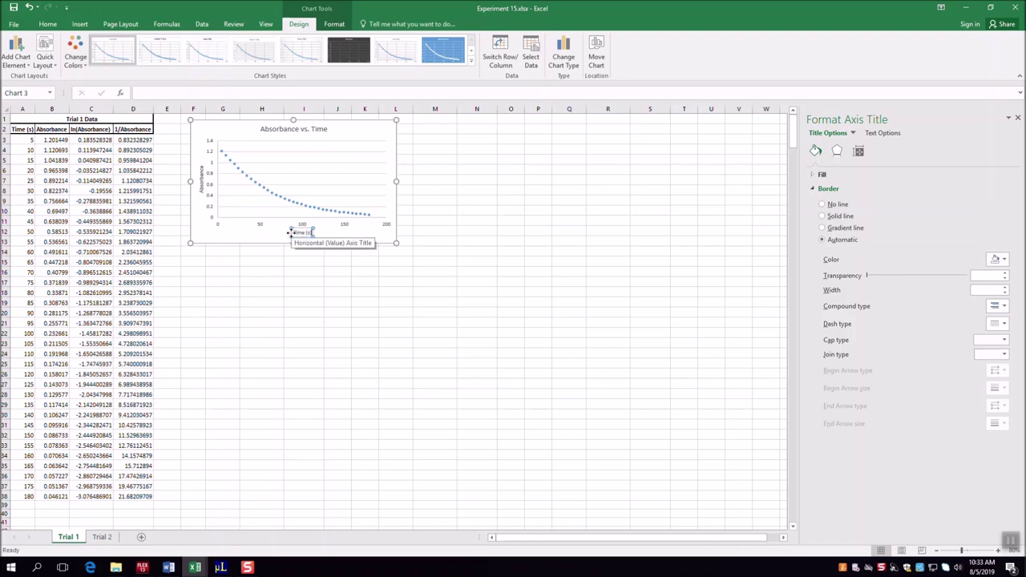
{"action": "left_click", "coordinate": [362, 228]}
Add a linear trendline to the absorbance series and display its equation and R-squared value on the chart.
{"action": "mouse_move", "coordinate": [354, 214]}
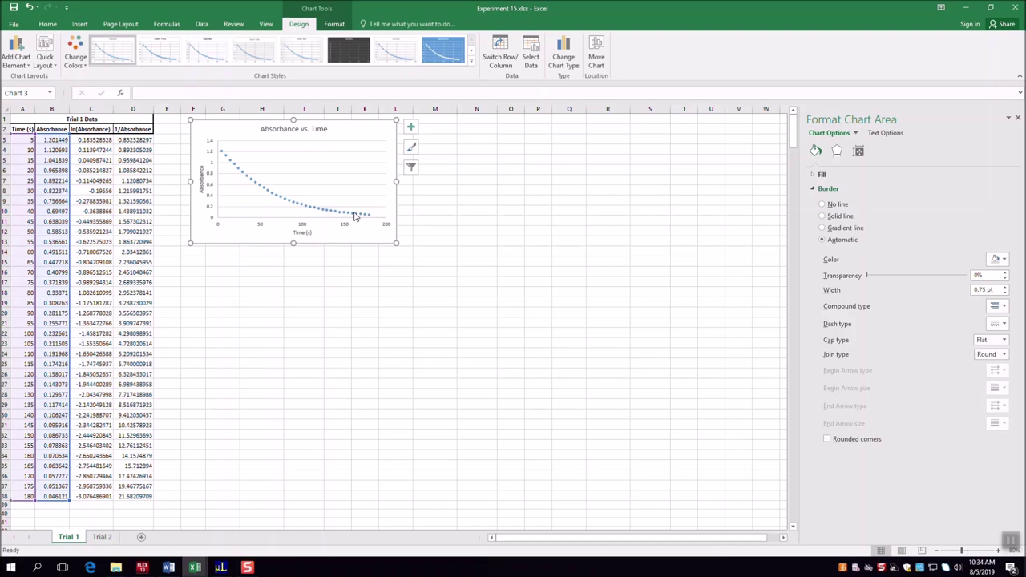
{"action": "mouse_move", "coordinate": [311, 210]}
{"action": "left_click", "coordinate": [295, 203]}
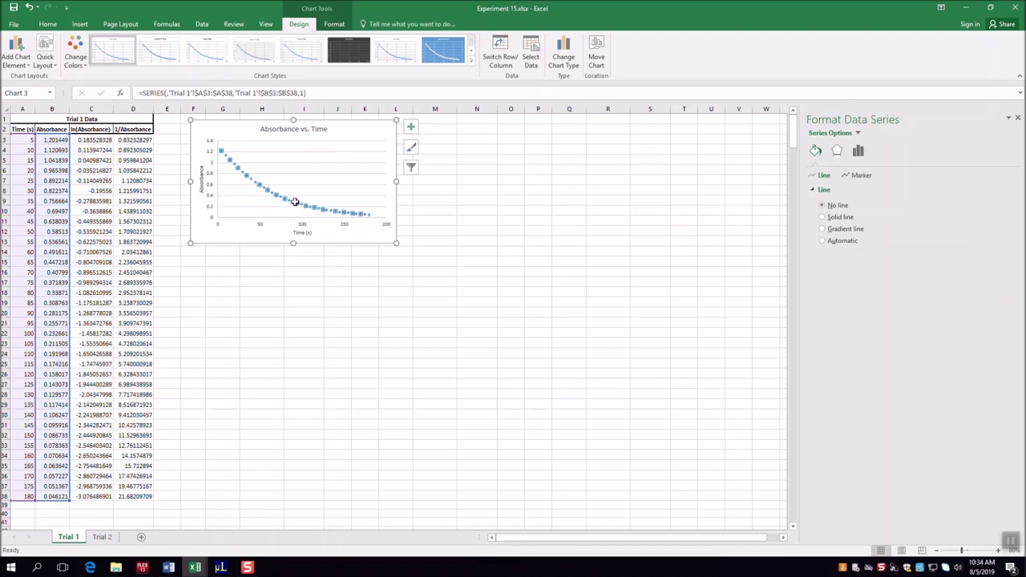
{"action": "right_click", "coordinate": [297, 202]}
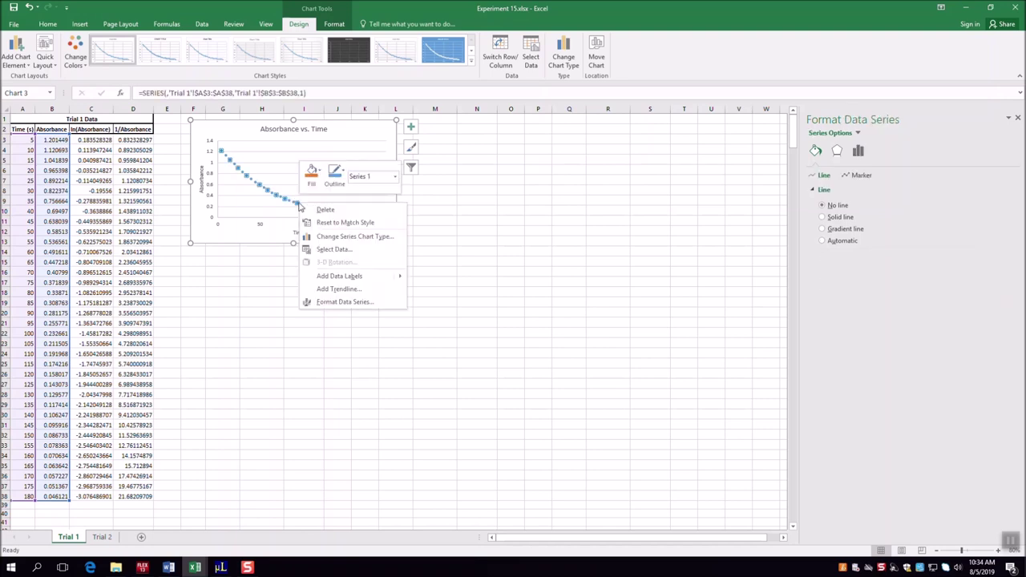
{"action": "left_click", "coordinate": [346, 290]}
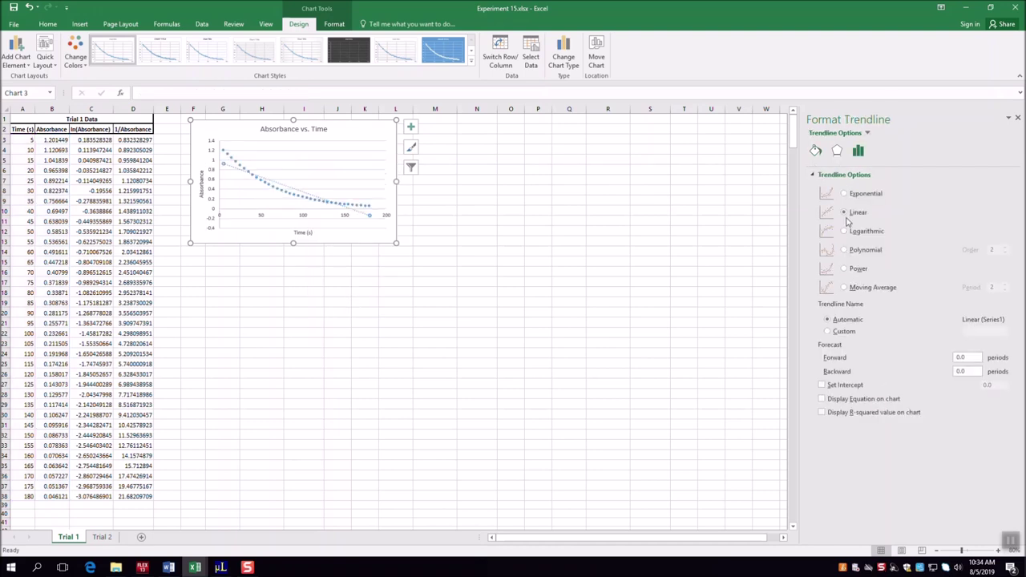
{"action": "left_click", "coordinate": [856, 396]}
{"action": "left_click", "coordinate": [854, 415]}
Move the trendline equation label to the empty area above the curve in the upper part of the plot.
{"action": "left_click", "coordinate": [340, 218]}
{"action": "left_click", "coordinate": [336, 229]}
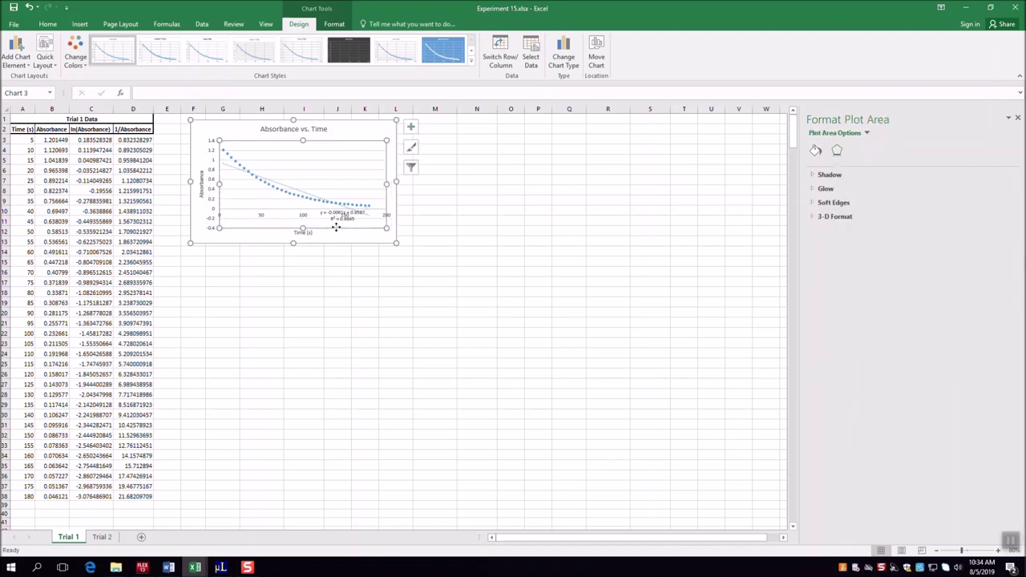
{"action": "left_click", "coordinate": [343, 222]}
{"action": "left_click_drag", "start_coordinate": [343, 222], "coordinate": [330, 154]}
Enlarge the trendline equation and R-squared text to font size 18.
{"action": "left_click", "coordinate": [48, 24]}
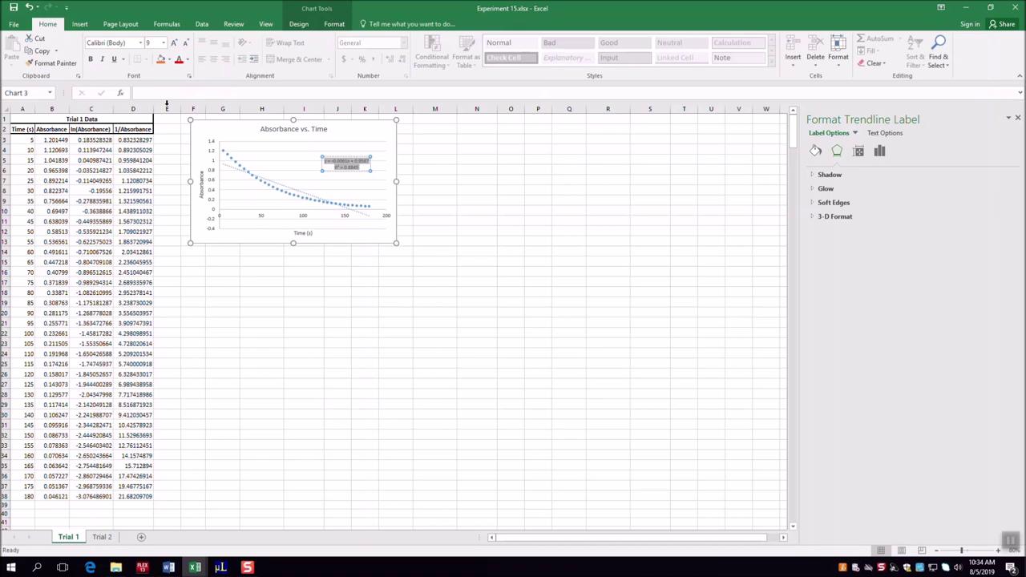
{"action": "left_click", "coordinate": [173, 43]}
{"action": "left_click", "coordinate": [173, 43]}
{"action": "left_click", "coordinate": [173, 43]}
{"action": "left_click", "coordinate": [173, 43]}
{"action": "left_click", "coordinate": [173, 43]}
{"action": "left_click", "coordinate": [173, 43]}
{"action": "left_click", "coordinate": [329, 163]}
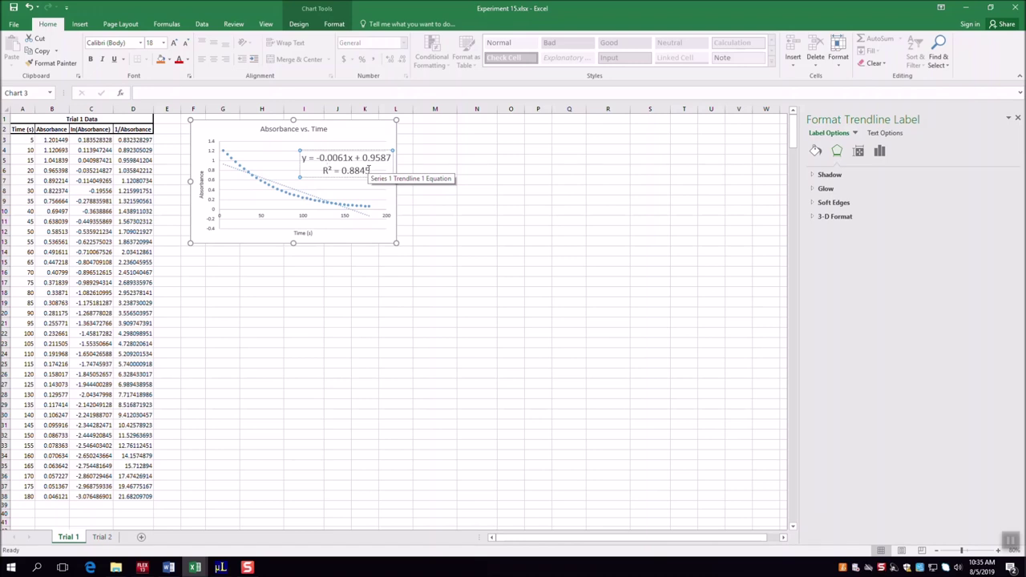
{"action": "left_click", "coordinate": [364, 292]}
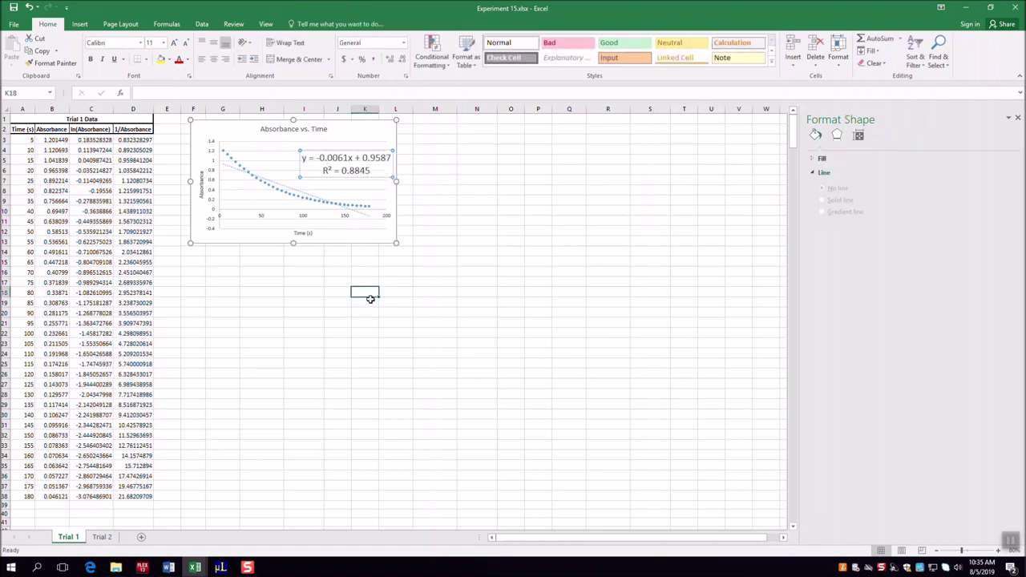
Insert a blank scatter chart and place it directly below the Absorbance vs. Time chart.
{"action": "left_click", "coordinate": [79, 24]}
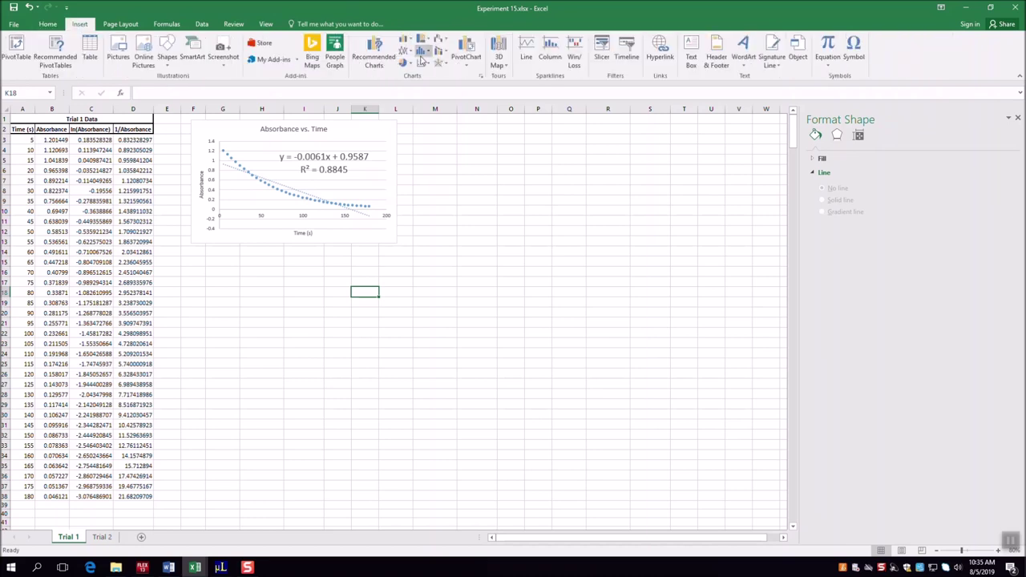
{"action": "left_click", "coordinate": [425, 66]}
{"action": "left_click", "coordinate": [429, 96]}
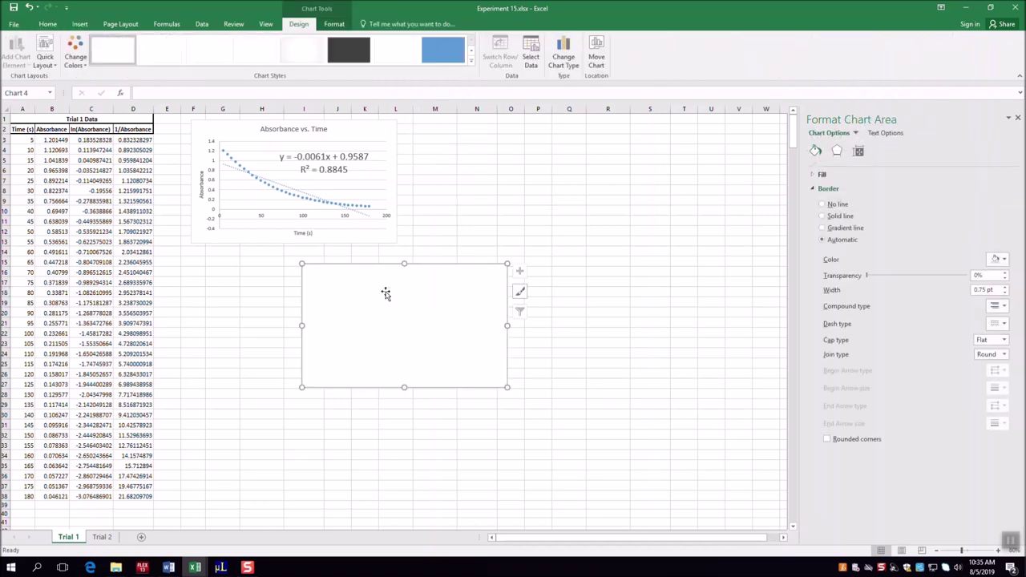
{"action": "left_click_drag", "start_coordinate": [411, 279], "coordinate": [301, 271]}
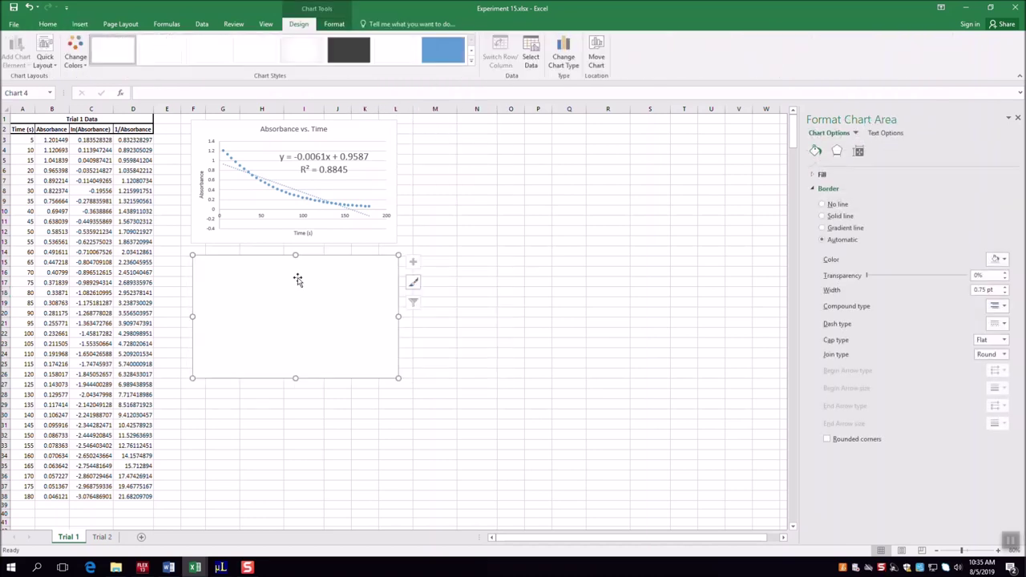
Add a data series to the blank chart with time A3:A38 as X values and ln(Absorbance) C3:C38 as Y values.
{"action": "right_click", "coordinate": [298, 279]}
{"action": "left_click", "coordinate": [330, 395]}
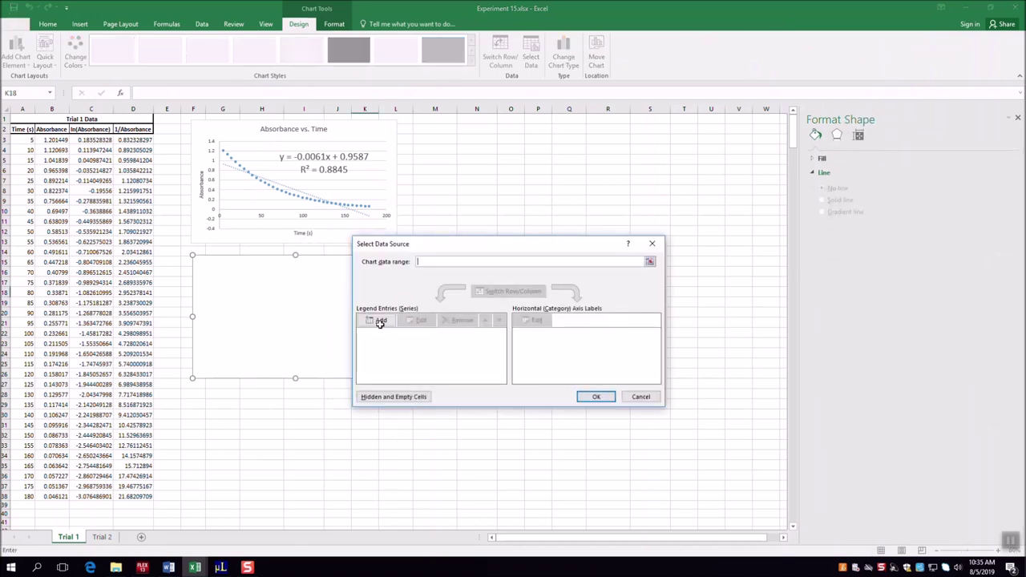
{"action": "left_click", "coordinate": [382, 319]}
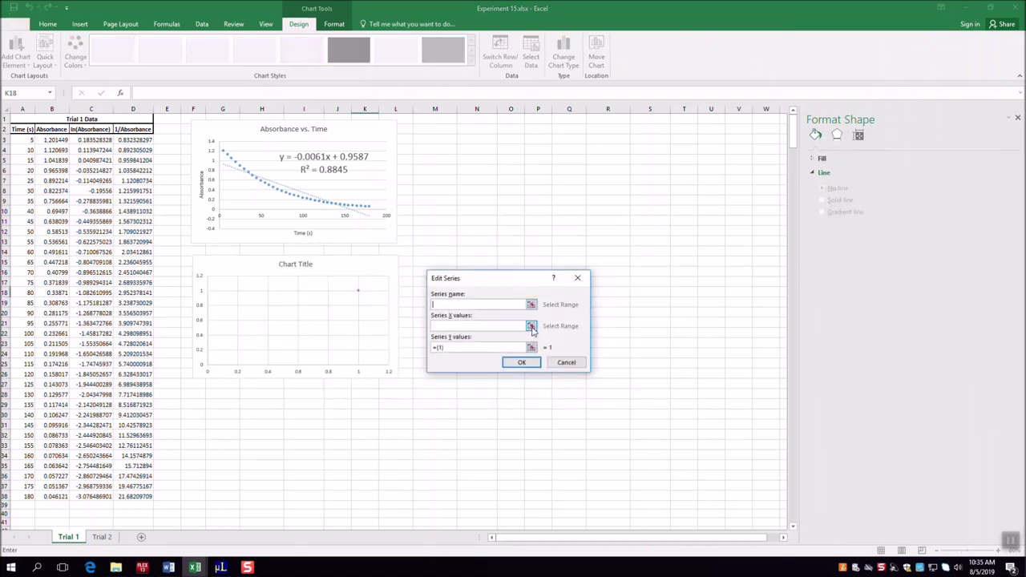
{"action": "left_click", "coordinate": [533, 327]}
{"action": "left_click_drag", "start_coordinate": [26, 141], "coordinate": [30, 495]}
{"action": "key", "text": "Return"}
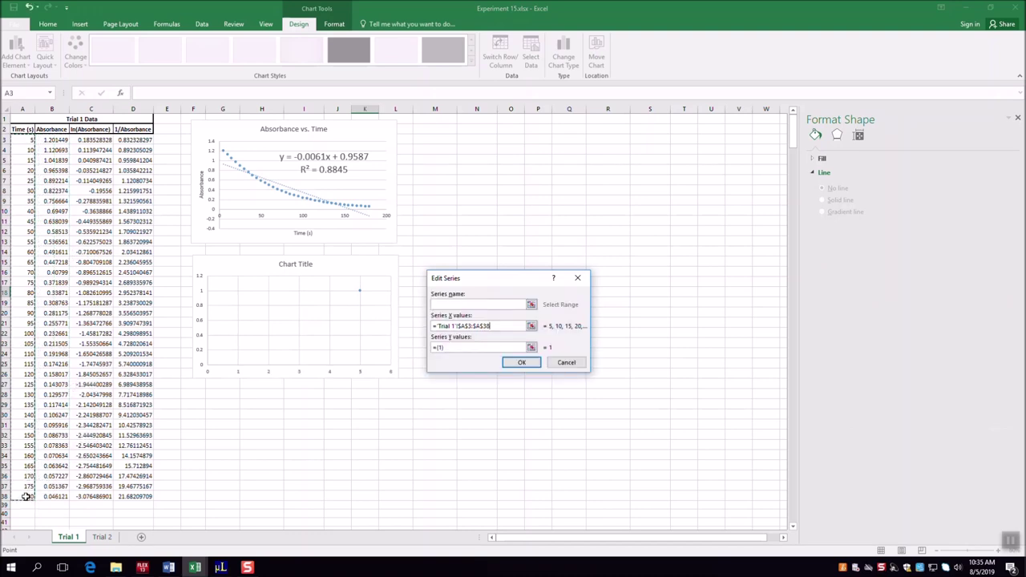
{"action": "left_click", "coordinate": [532, 347]}
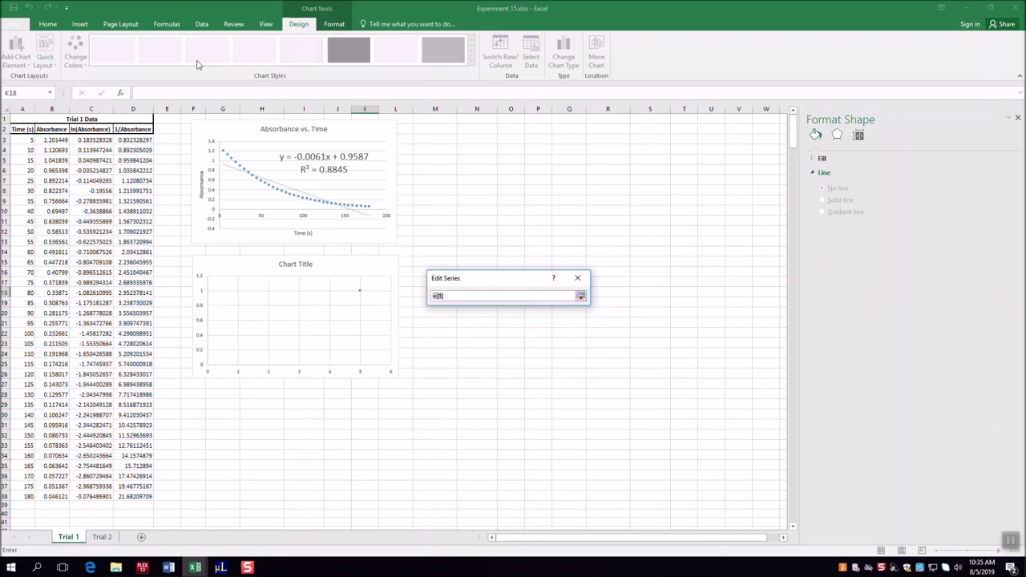
{"action": "left_click_drag", "start_coordinate": [88, 141], "coordinate": [86, 497]}
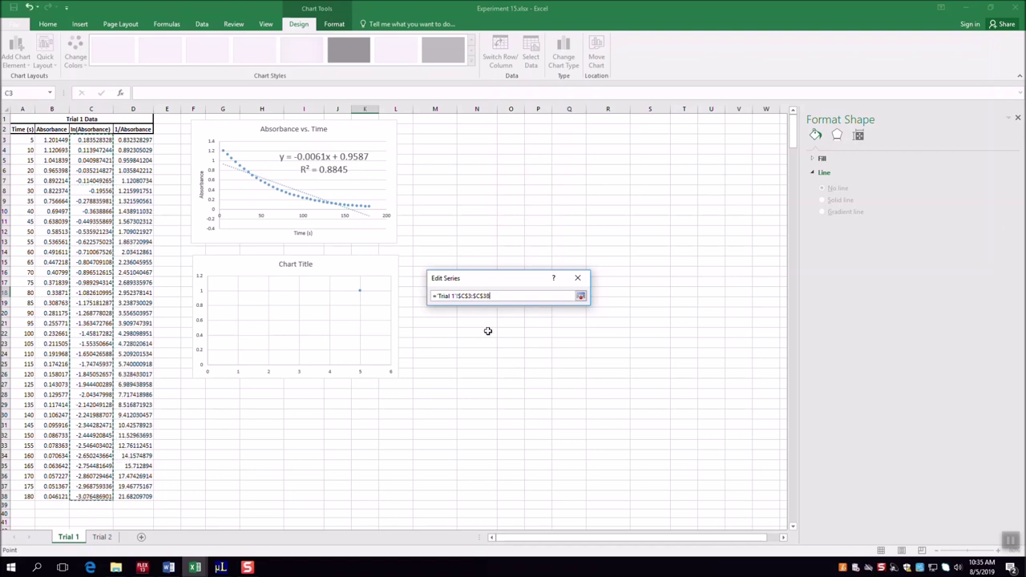
{"action": "key", "text": "Return"}
{"action": "left_click", "coordinate": [525, 363]}
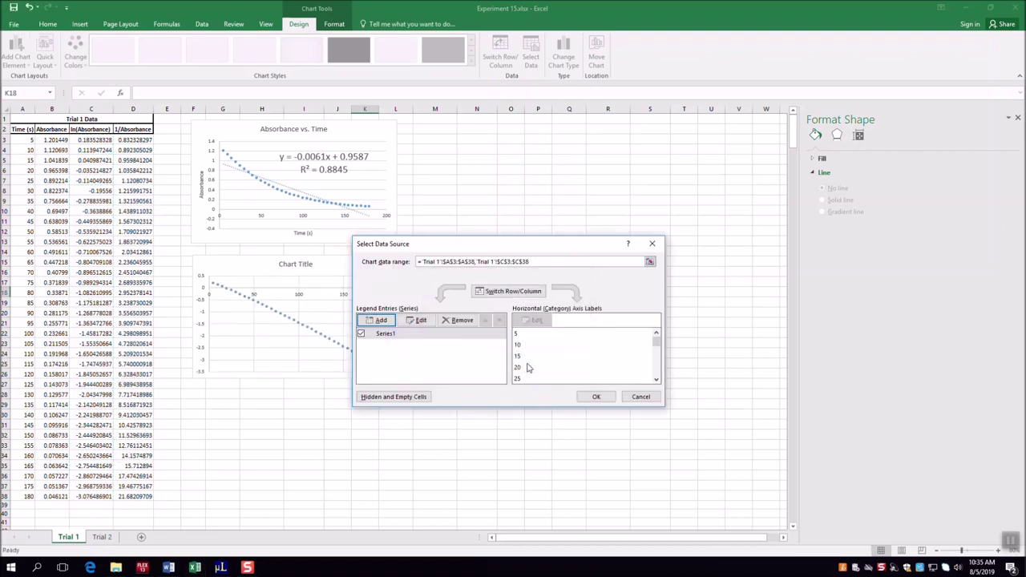
{"action": "left_click", "coordinate": [596, 396]}
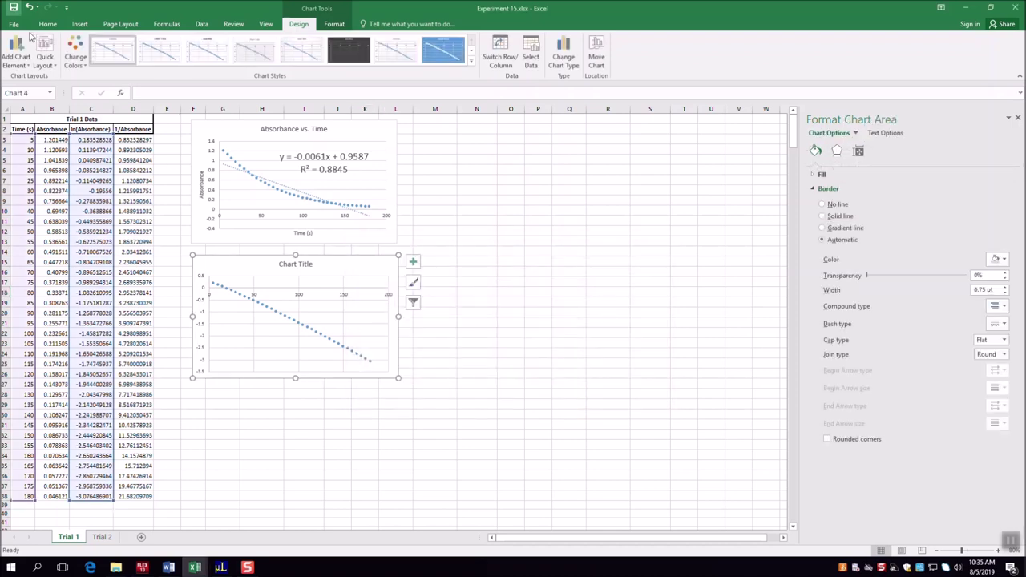
Apply the quick layout with axis titles to the new chart and delete its legend.
{"action": "left_click", "coordinate": [45, 56]}
{"action": "left_click", "coordinate": [47, 85]}
{"action": "left_click", "coordinate": [383, 323]}
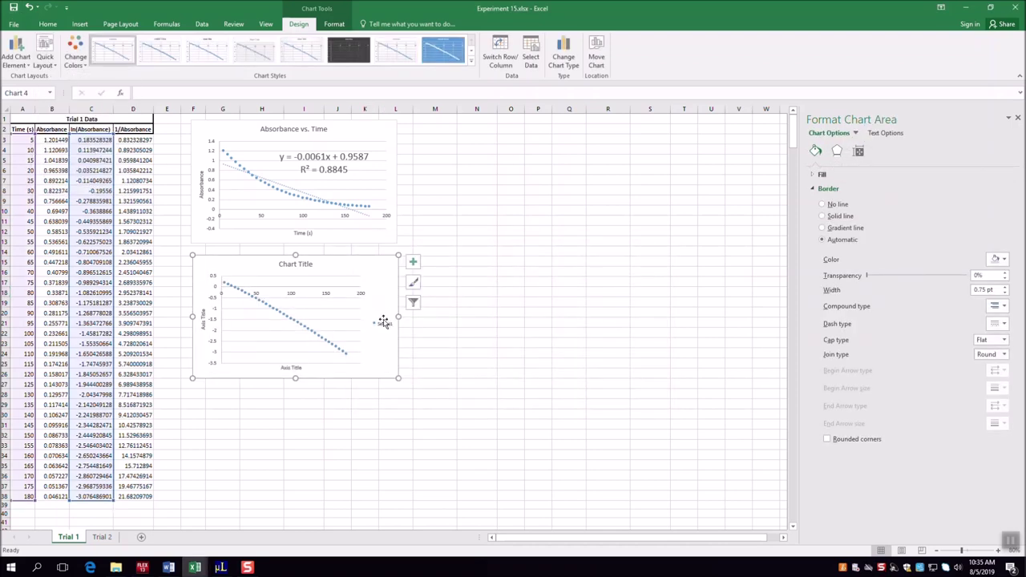
{"action": "key", "text": "Delete"}
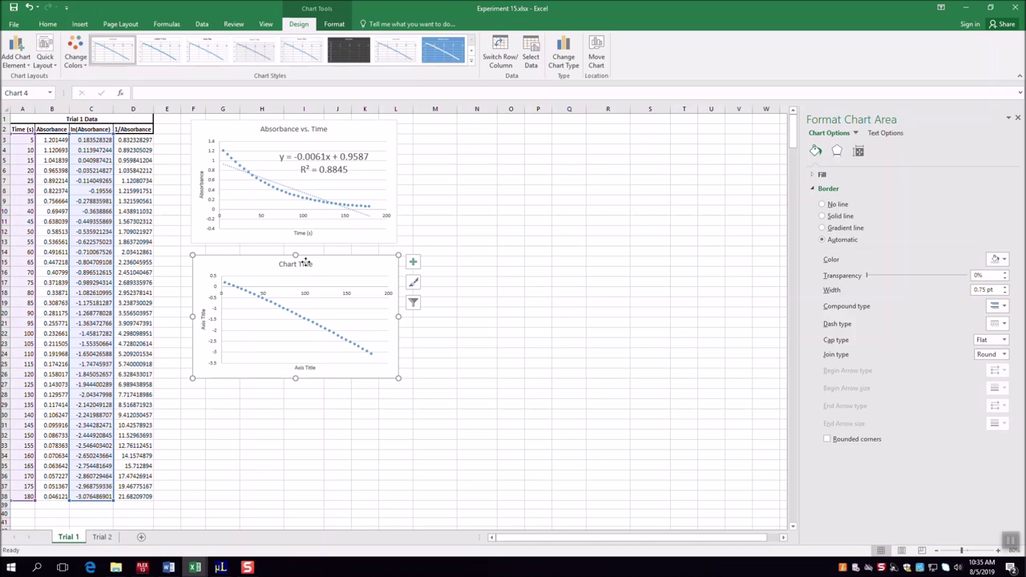
Title the second chart "ln (abs) vs. Time".
{"action": "left_click", "coordinate": [309, 266]}
{"action": "left_click_drag", "start_coordinate": [310, 265], "coordinate": [278, 272]}
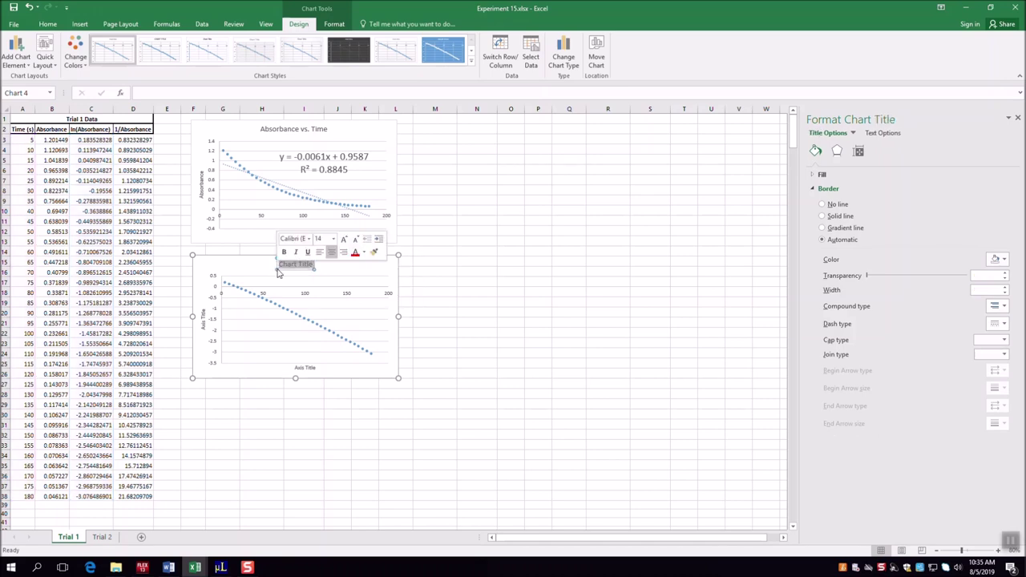
{"action": "type", "text": "ln (abs) vs. Time"}
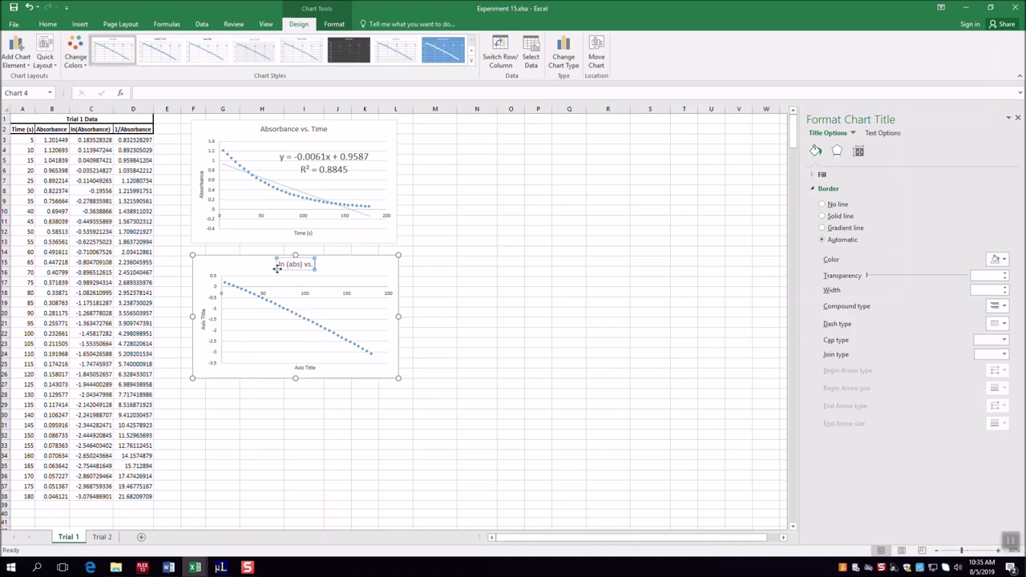
Title the second chart's vertical axis "Absorbance".
{"action": "left_click", "coordinate": [203, 313]}
{"action": "left_click_drag", "start_coordinate": [202, 313], "coordinate": [202, 332]}
{"action": "type", "text": "Absorbance"}
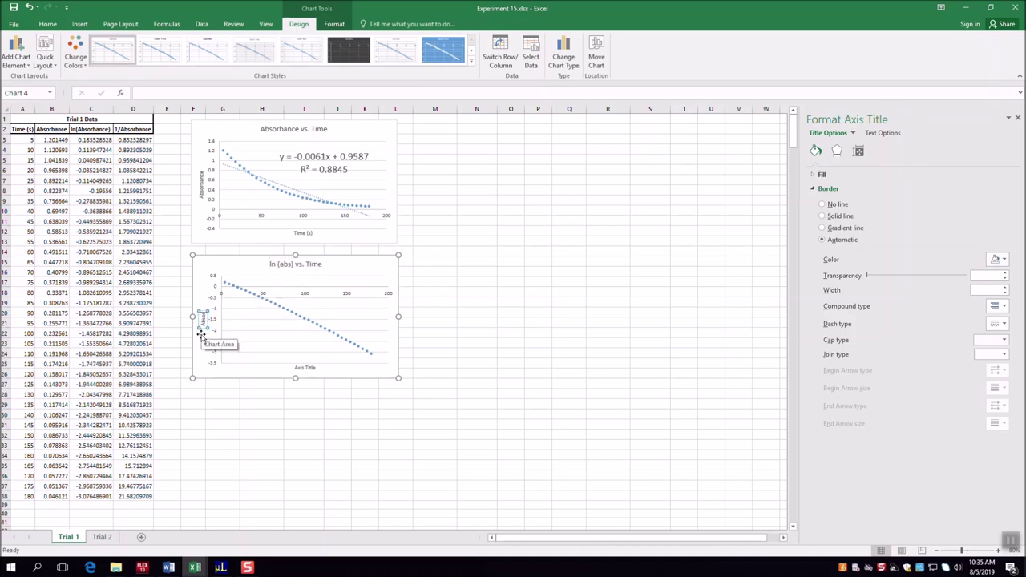
Title the second chart's horizontal axis "Time (s)".
{"action": "left_click", "coordinate": [309, 372]}
{"action": "left_click", "coordinate": [311, 369]}
{"action": "left_click_drag", "start_coordinate": [312, 369], "coordinate": [267, 377]}
{"action": "type", "text": "Time (s)"}
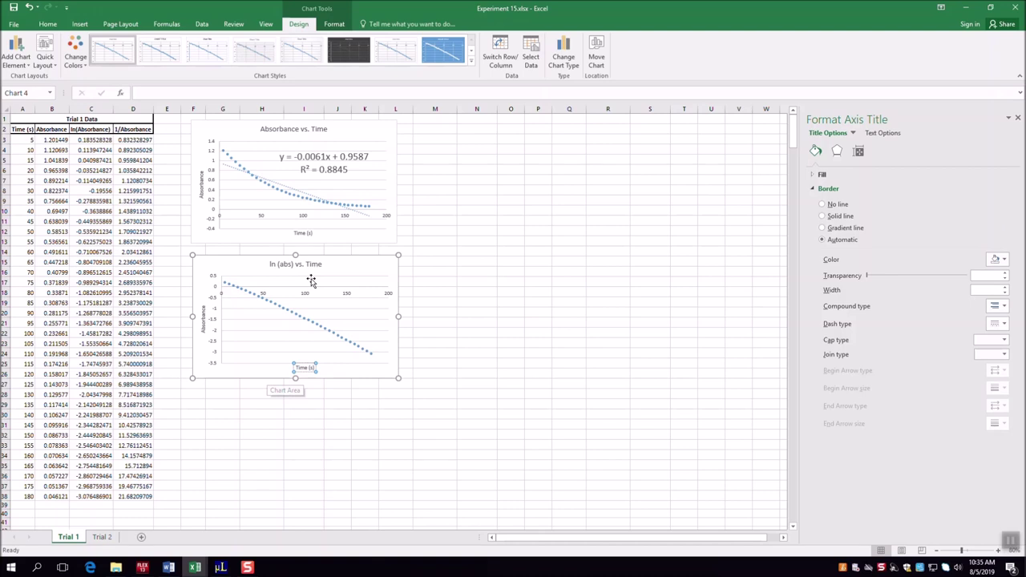
{"action": "left_click", "coordinate": [360, 360]}
Replace the second chart's vertical axis title with "ln (absorbance)".
{"action": "left_click", "coordinate": [204, 319]}
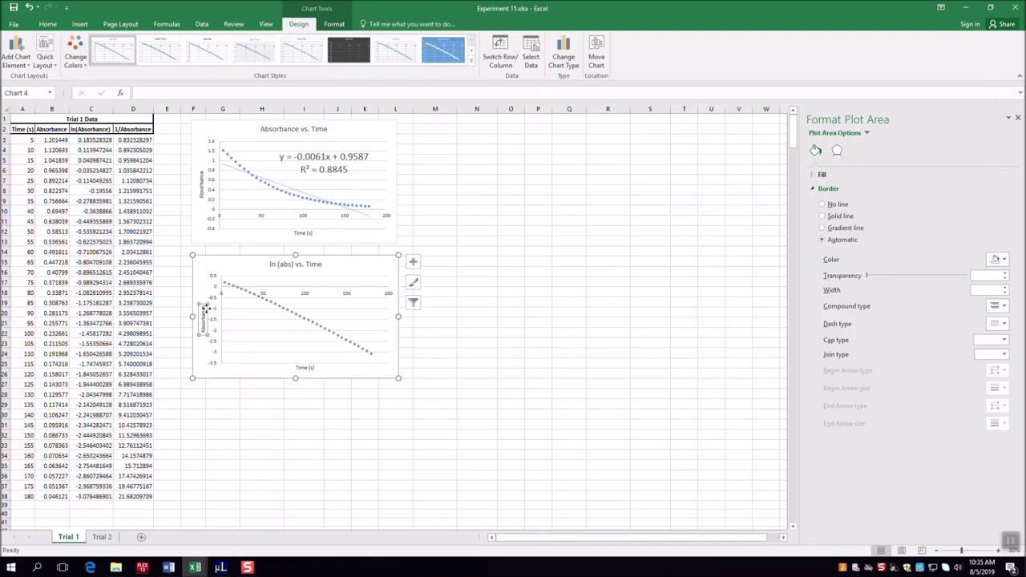
{"action": "left_click", "coordinate": [204, 319]}
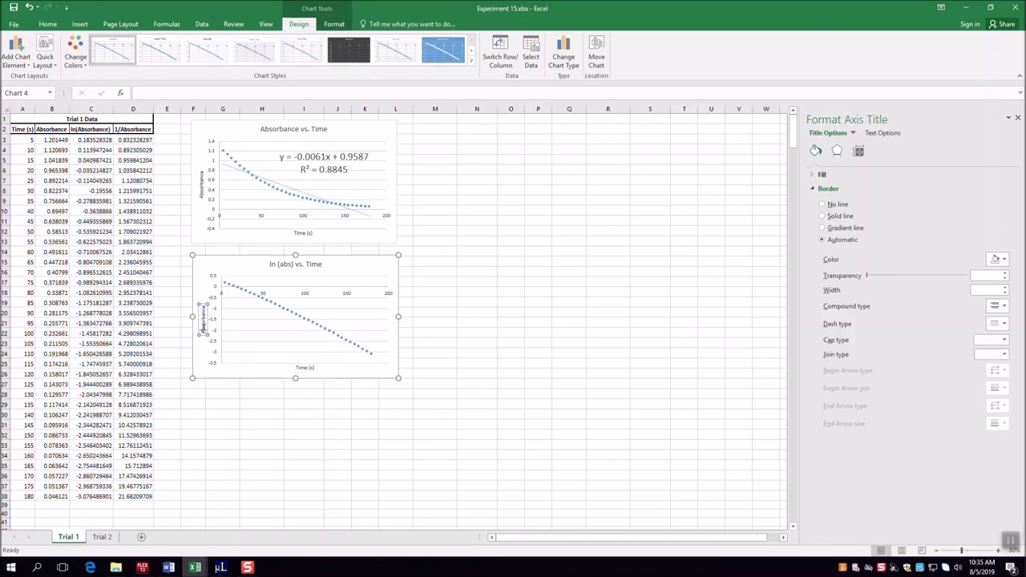
{"action": "double_click", "coordinate": [204, 319]}
{"action": "key", "text": "Delete"}
{"action": "type", "text": "ln (absorb"}
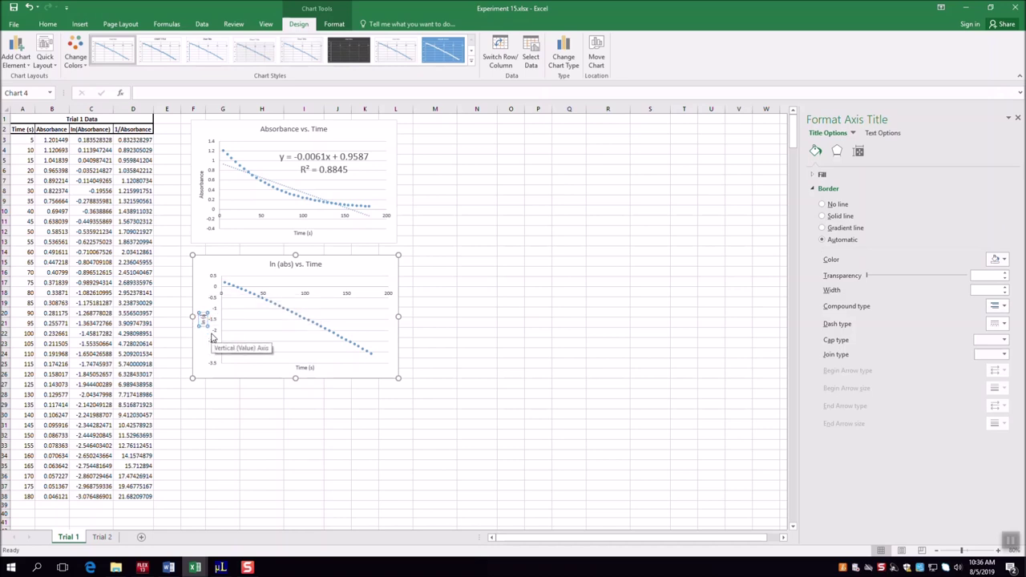
{"action": "type", "text": "ance)"}
{"action": "left_click", "coordinate": [337, 360]}
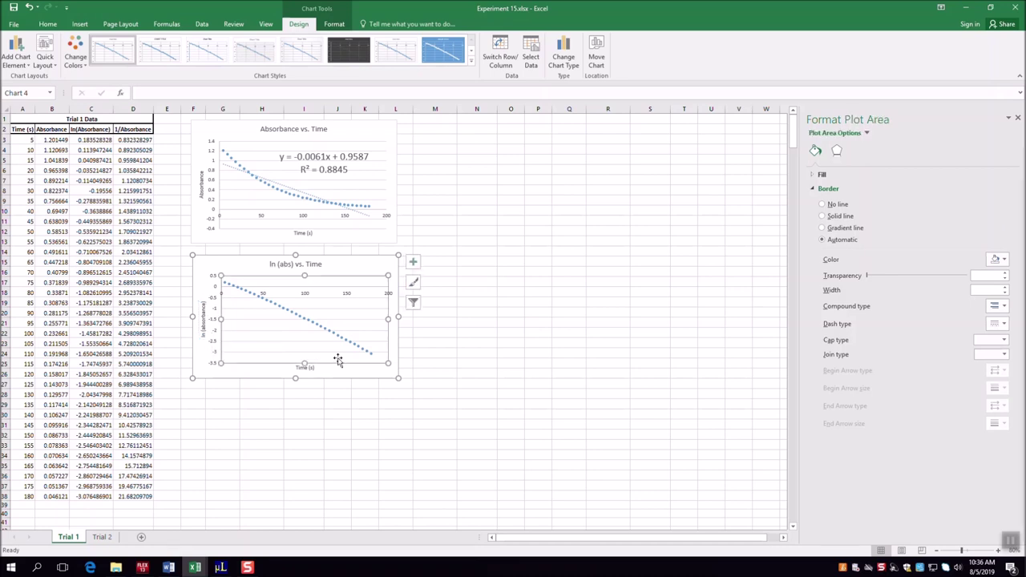
Add a linear trendline to the ln(Absorbance) series and display its equation and R-squared value on the chart.
{"action": "left_click", "coordinate": [290, 315]}
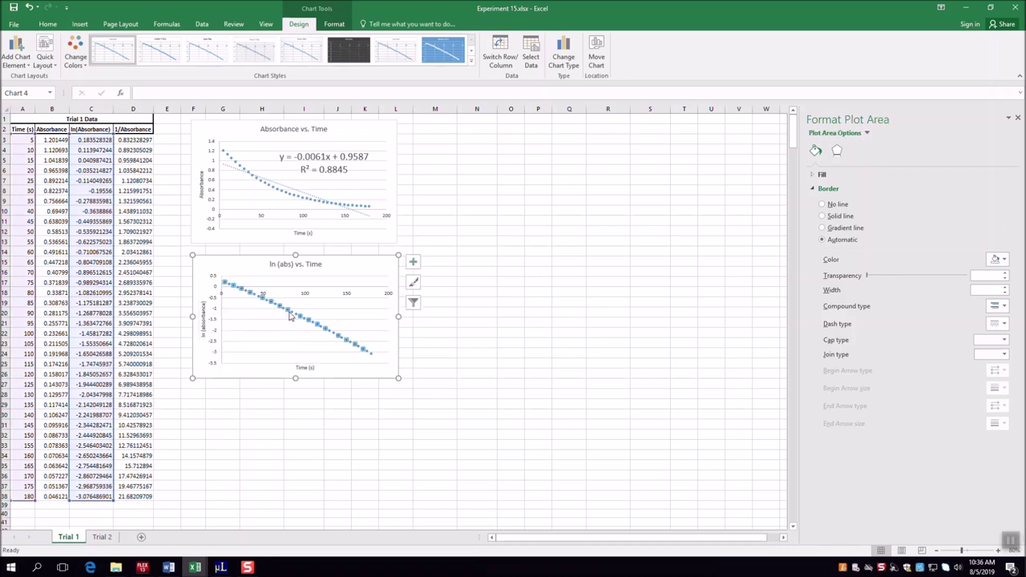
{"action": "right_click", "coordinate": [291, 315]}
{"action": "left_click", "coordinate": [323, 400]}
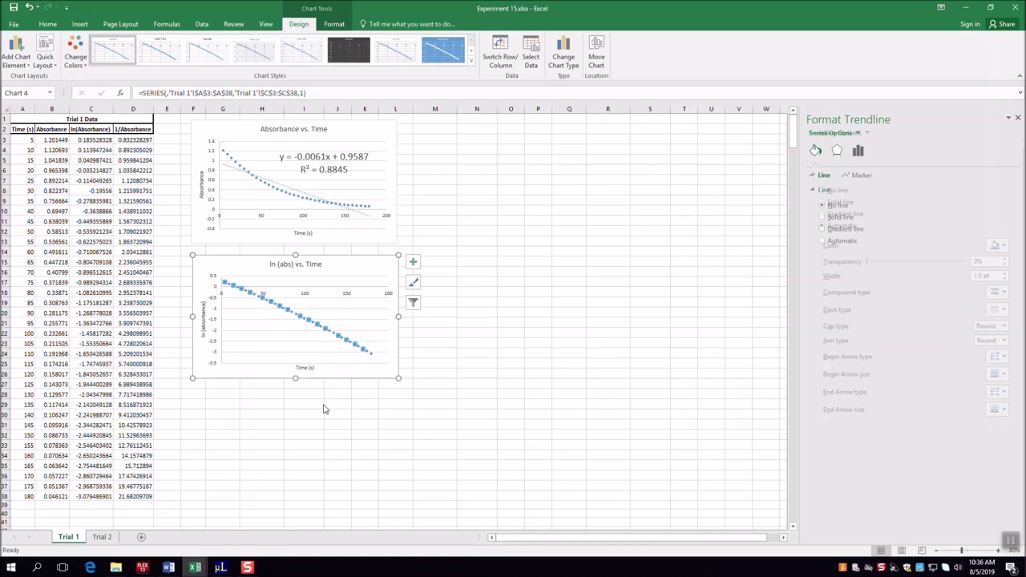
{"action": "left_click", "coordinate": [860, 399]}
{"action": "left_click", "coordinate": [858, 413]}
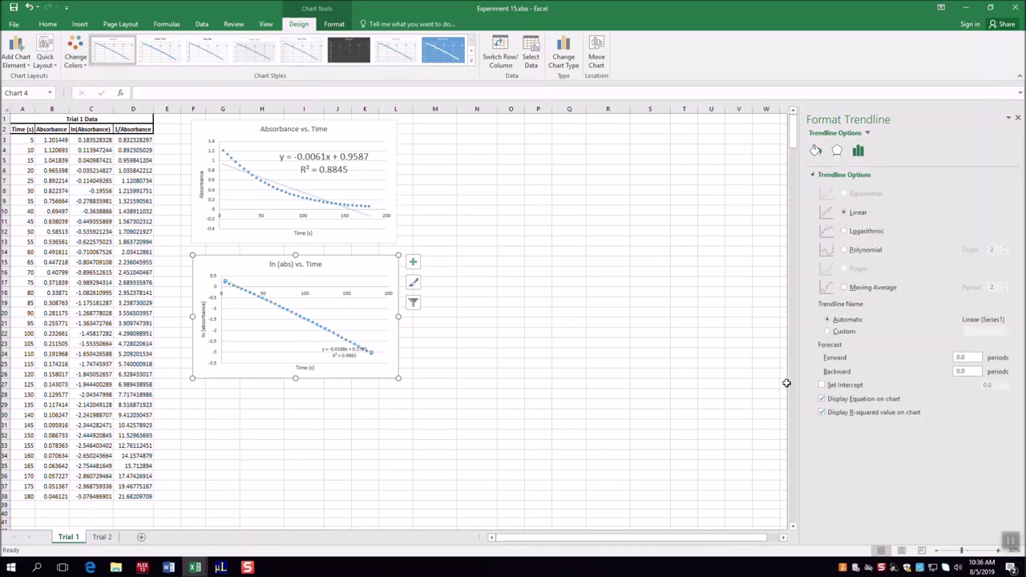
Move the ln chart's trendline equation label to the empty area below the line in the lower left of the plot.
{"action": "left_click", "coordinate": [336, 366]}
{"action": "left_click", "coordinate": [281, 346]}
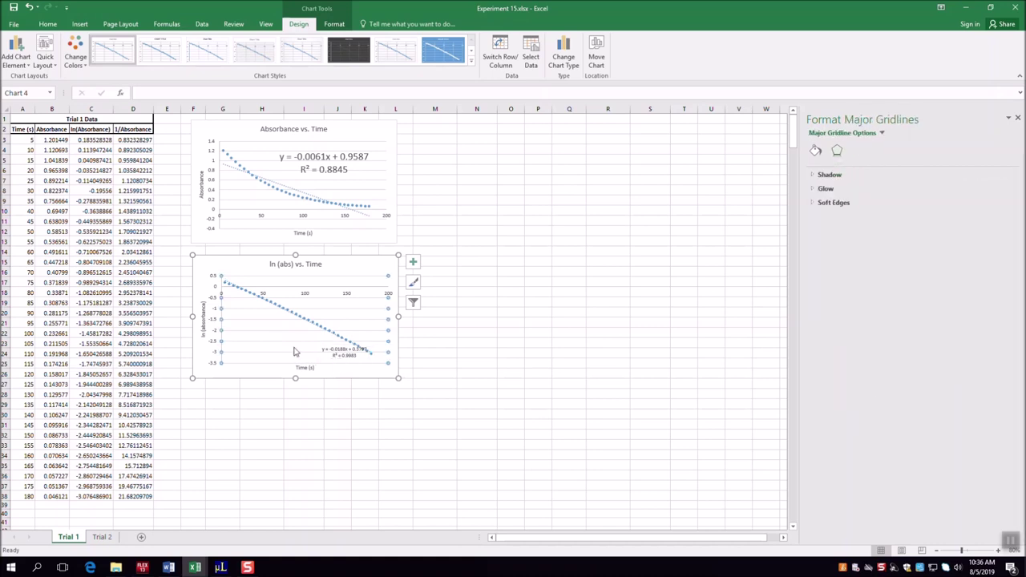
{"action": "left_click", "coordinate": [338, 356]}
{"action": "left_click", "coordinate": [329, 347]}
{"action": "left_click_drag", "start_coordinate": [327, 345], "coordinate": [245, 331]}
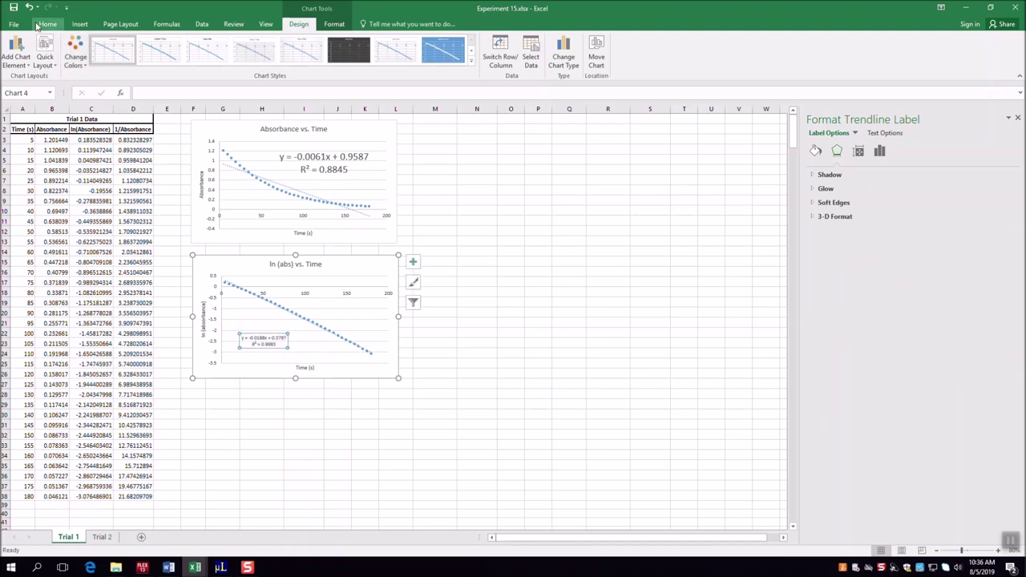
Enlarge the ln chart's trendline equation and R-squared text to font size 18.
{"action": "left_click", "coordinate": [36, 24]}
{"action": "left_click_drag", "start_coordinate": [287, 343], "coordinate": [160, 161]}
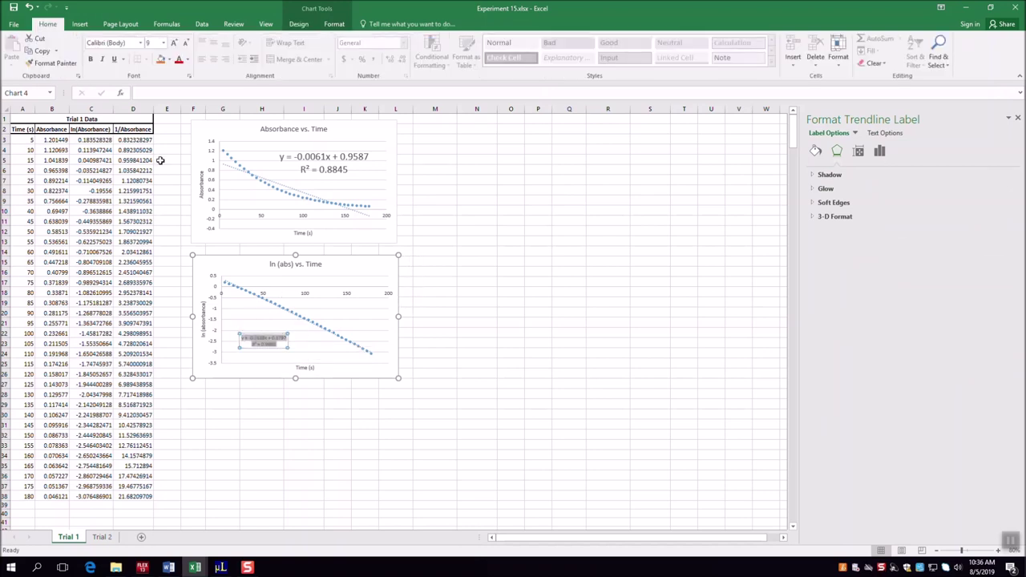
{"action": "left_click", "coordinate": [173, 43]}
{"action": "left_click", "coordinate": [174, 43]}
{"action": "left_click", "coordinate": [174, 43]}
{"action": "left_click", "coordinate": [174, 43]}
{"action": "left_click", "coordinate": [365, 424]}
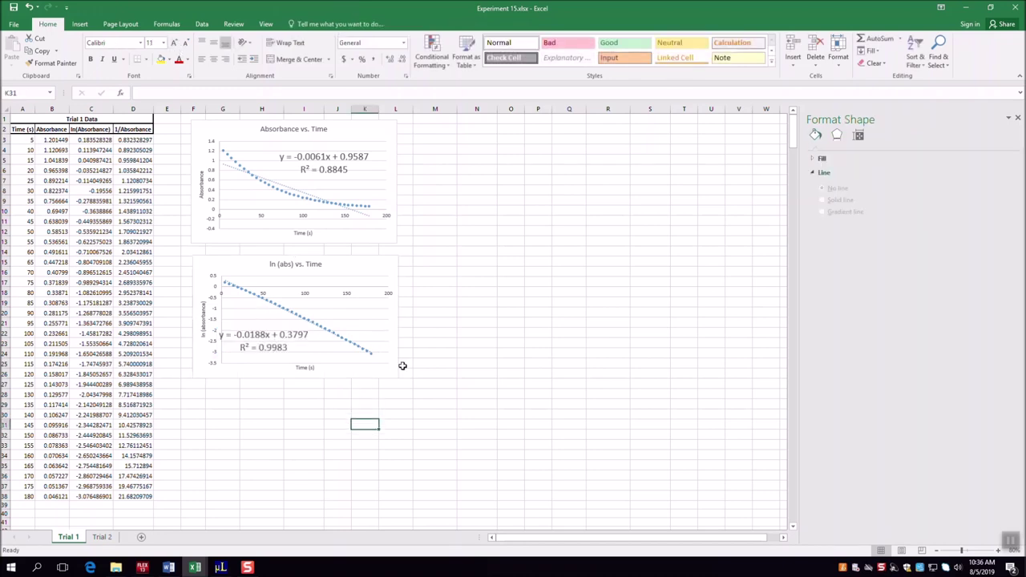
Shift the enlarged equation label slightly right so that it clears the ln chart's vertical axis.
{"action": "left_click", "coordinate": [278, 343]}
{"action": "left_click_drag", "start_coordinate": [286, 339], "coordinate": [316, 342]}
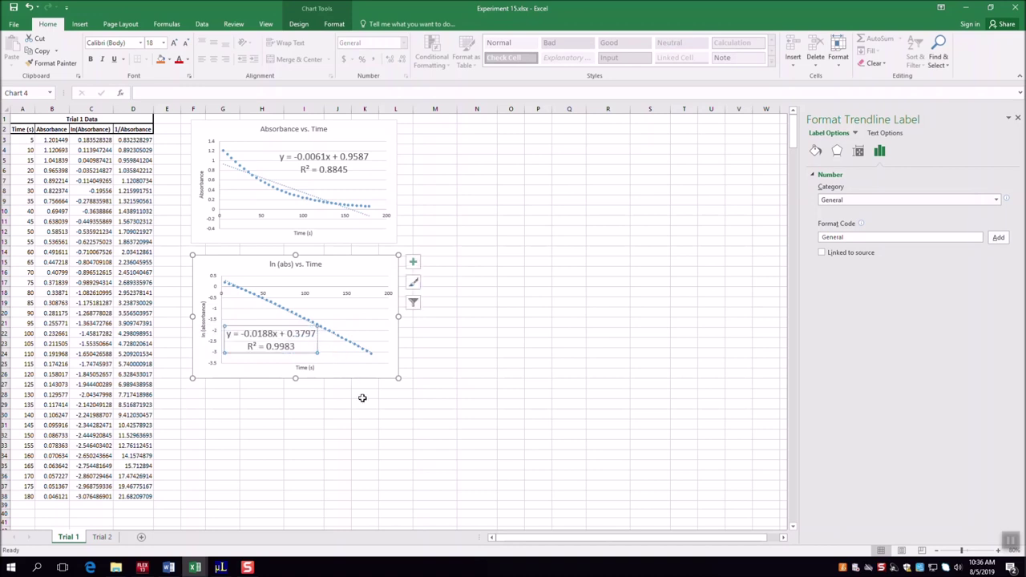
{"action": "left_click", "coordinate": [389, 448]}
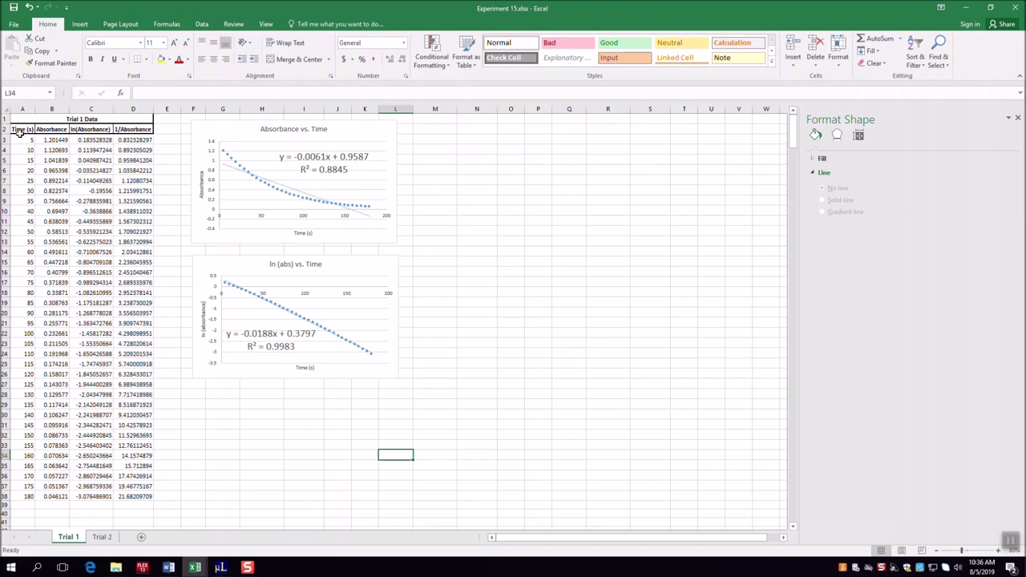
Insert a third blank scatter chart and place it directly below the ln (abs) vs. Time chart.
{"action": "left_click", "coordinate": [277, 405]}
{"action": "left_click", "coordinate": [80, 24]}
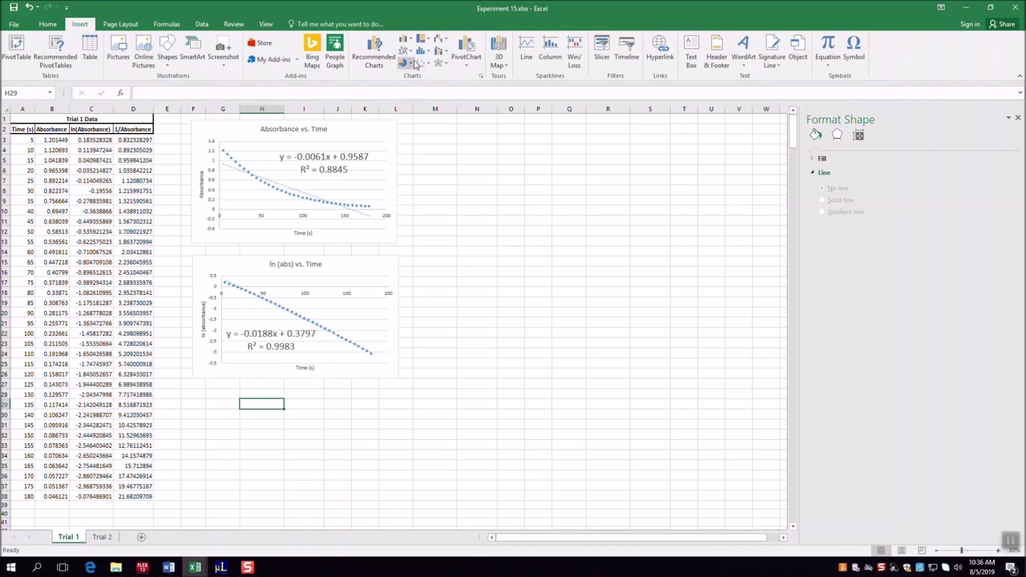
{"action": "left_click", "coordinate": [424, 64]}
{"action": "left_click", "coordinate": [430, 97]}
{"action": "left_click_drag", "start_coordinate": [442, 284], "coordinate": [329, 404]}
Add a data series to the blank third chart with the times in A3:A38 as its X values.
{"action": "right_click", "coordinate": [325, 405]}
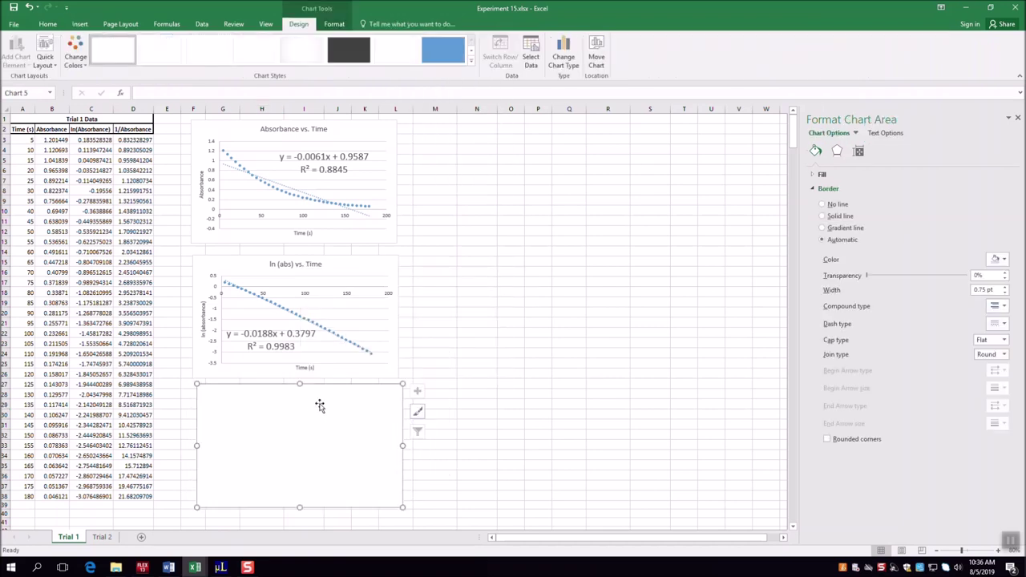
{"action": "key", "text": "Escape"}
{"action": "right_click", "coordinate": [285, 430]}
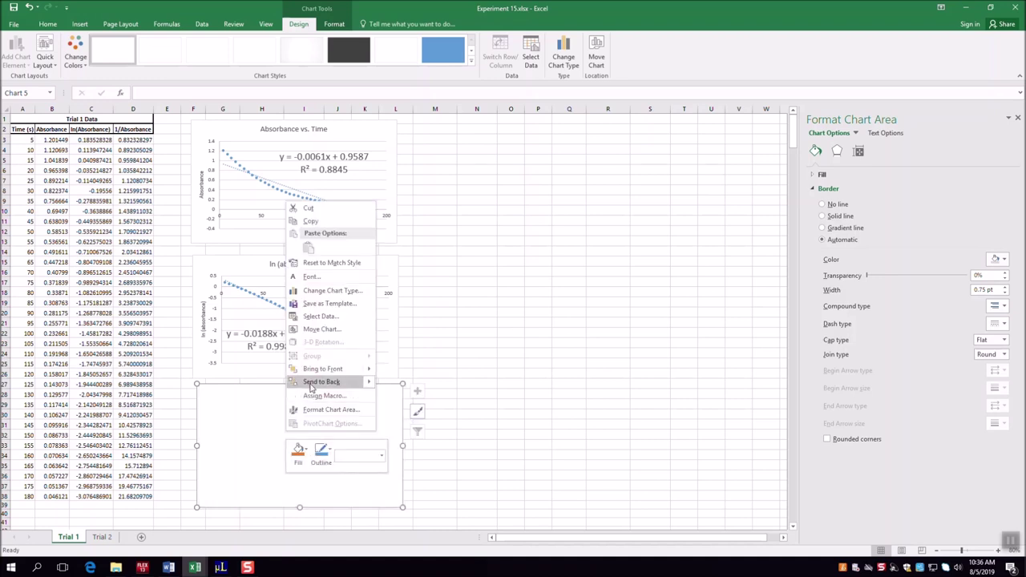
{"action": "left_click", "coordinate": [321, 317]}
{"action": "left_click", "coordinate": [375, 320]}
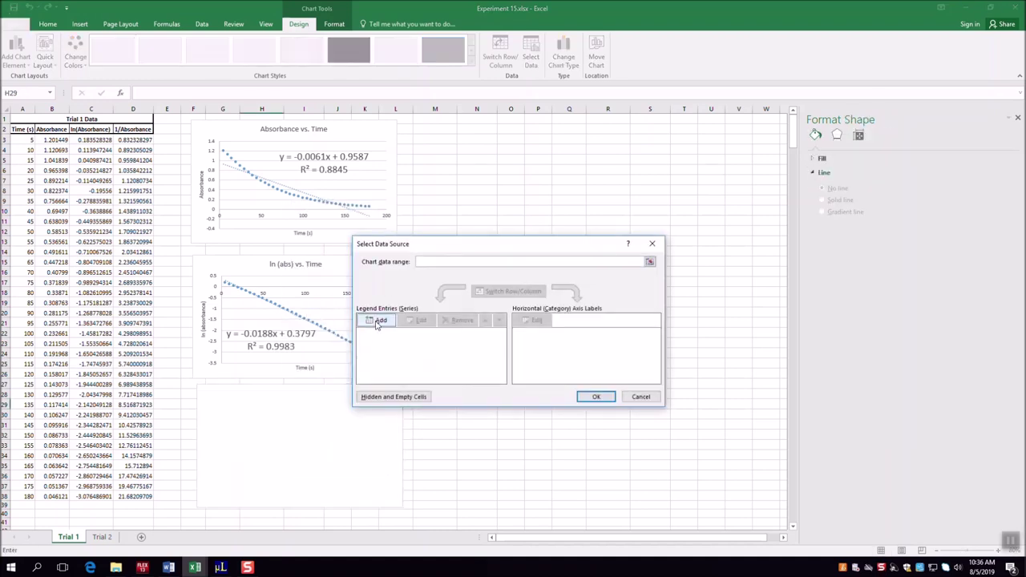
{"action": "left_click", "coordinate": [531, 326]}
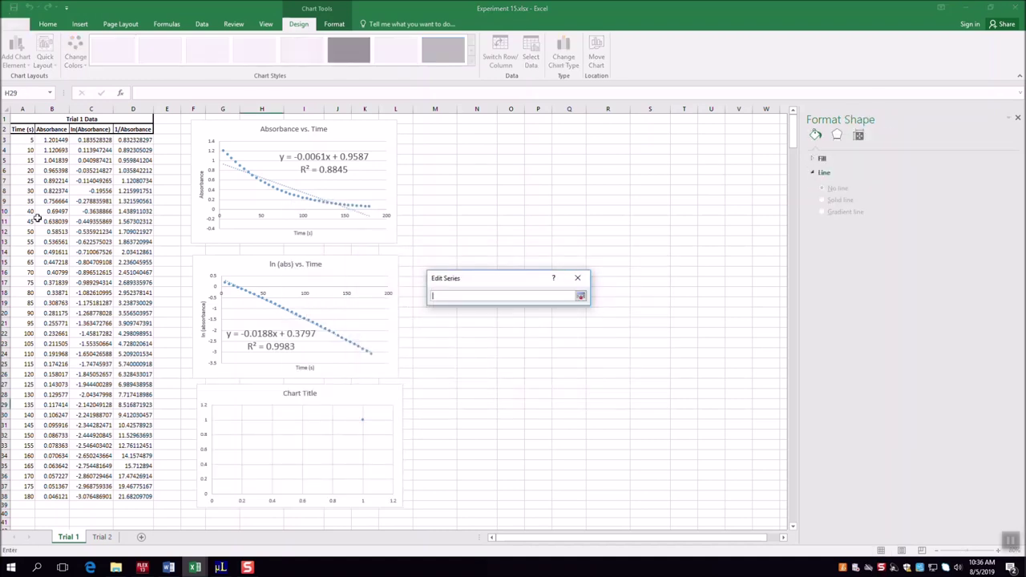
{"action": "left_click", "coordinate": [24, 140]}
{"action": "left_click_drag", "start_coordinate": [24, 141], "coordinate": [14, 498]}
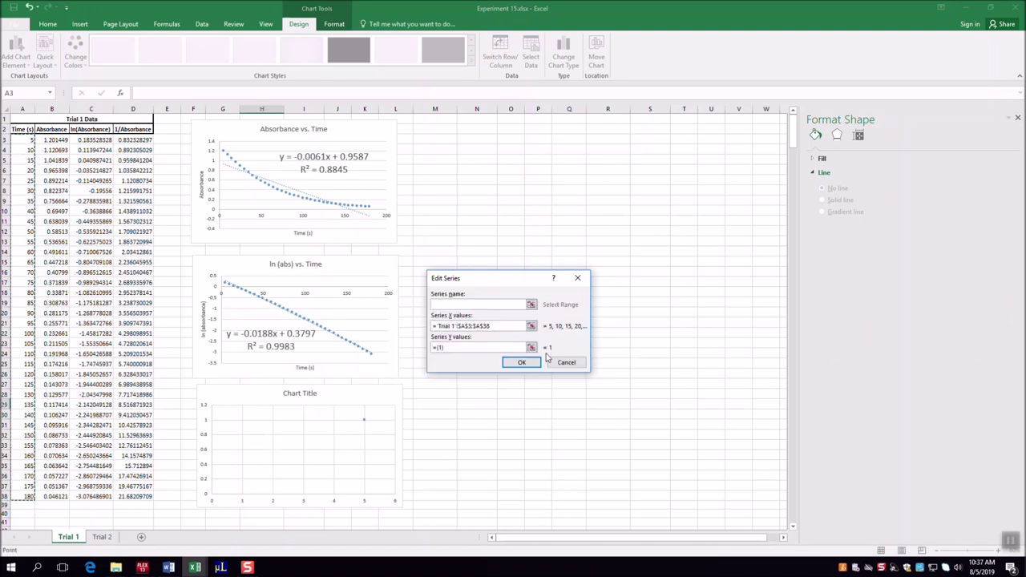
Set the new series' Y values to the 1/Absorbance data in D3:D38 and accept the data source.
{"action": "left_click", "coordinate": [530, 349]}
{"action": "left_click", "coordinate": [531, 348]}
{"action": "left_click_drag", "start_coordinate": [131, 140], "coordinate": [135, 492]}
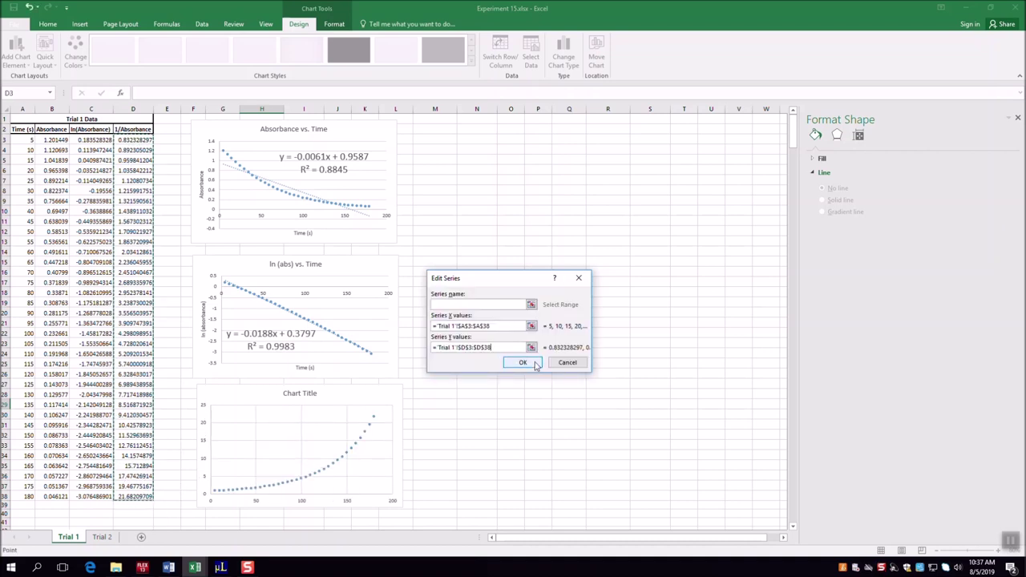
{"action": "left_click", "coordinate": [524, 362]}
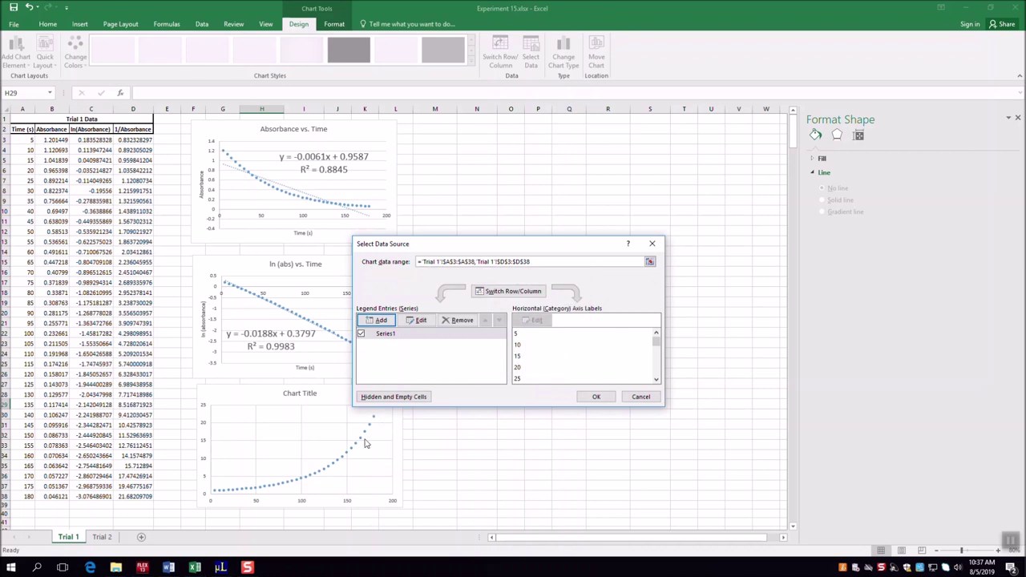
{"action": "left_click", "coordinate": [596, 397]}
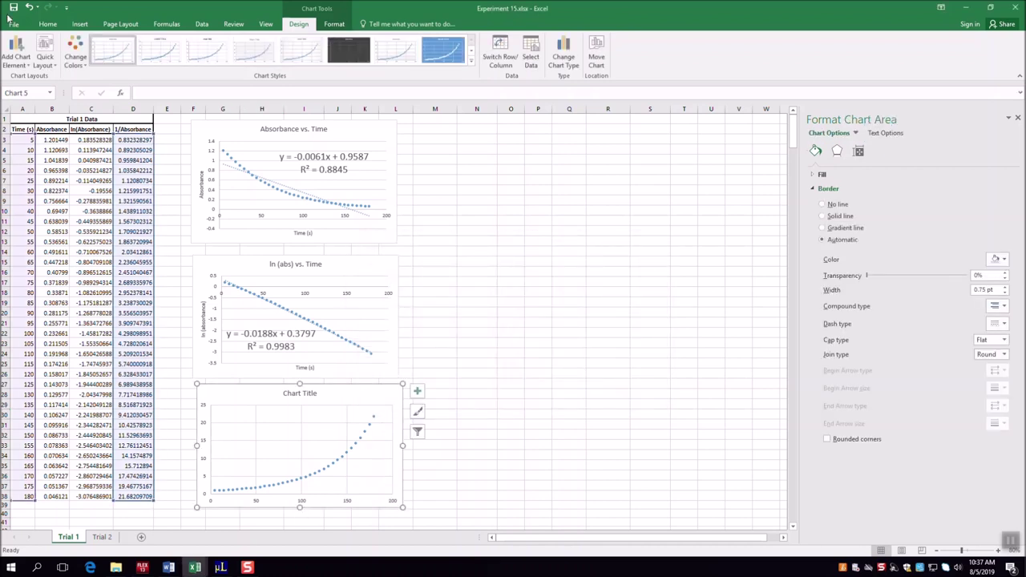
Apply a quick layout with axis titles to the third chart and delete its legend.
{"action": "left_click", "coordinate": [45, 56]}
{"action": "left_click", "coordinate": [47, 82]}
{"action": "left_click", "coordinate": [386, 451]}
{"action": "key", "text": "Delete"}
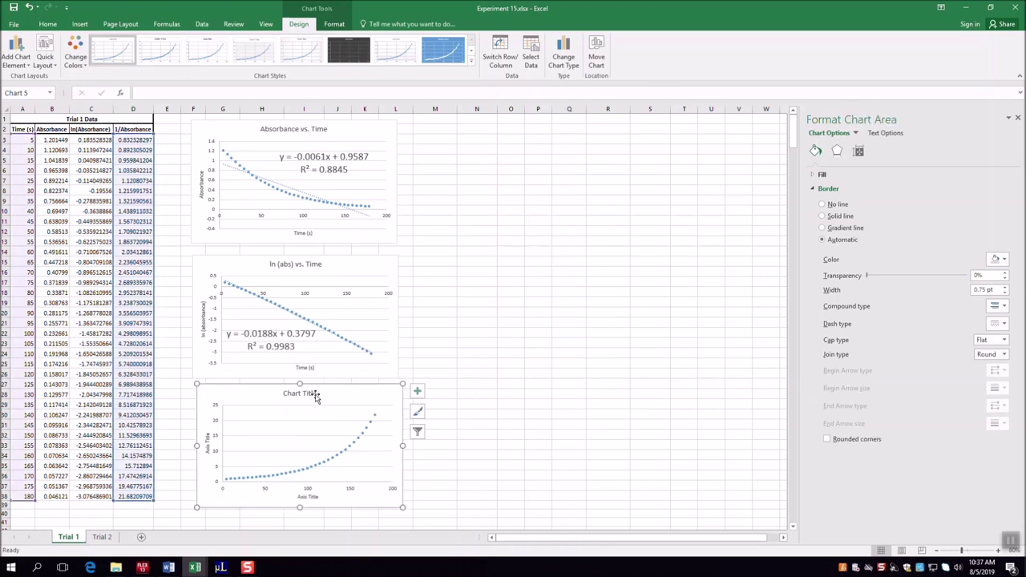
Replace the third chart's placeholder title with "1/Absorbance vs. Time".
{"action": "left_click", "coordinate": [316, 394]}
{"action": "left_click_drag", "start_coordinate": [317, 394], "coordinate": [279, 394]}
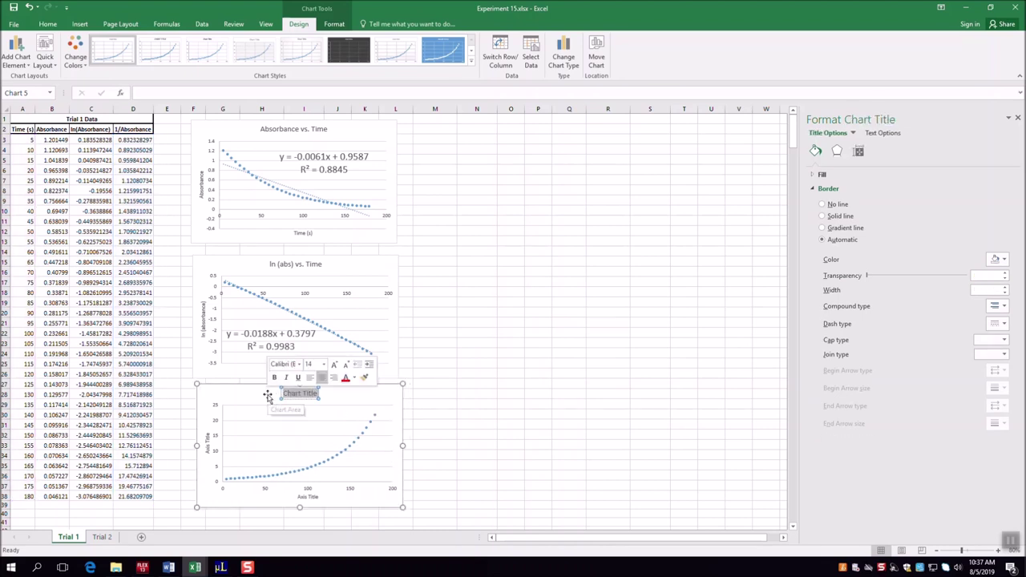
{"action": "type", "text": "1/A"}
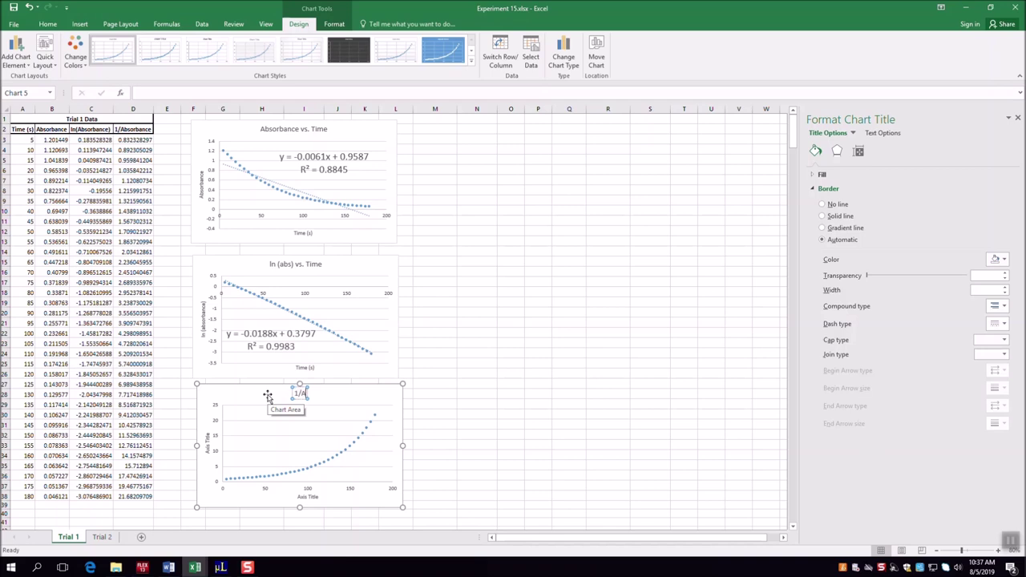
{"action": "type", "text": "bsorbance vs. Time"}
Title the third chart's vertical axis "1/Absorbance" and its horizontal axis "Time (s)".
{"action": "left_click", "coordinate": [209, 439]}
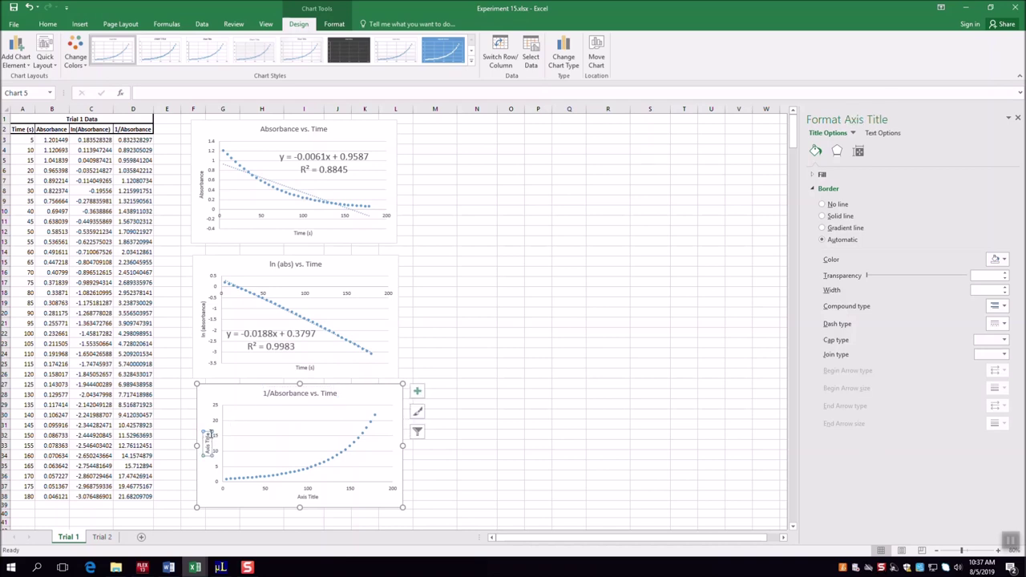
{"action": "left_click_drag", "start_coordinate": [206, 457], "coordinate": [205, 463]}
{"action": "type", "text": "1/Absorbance"}
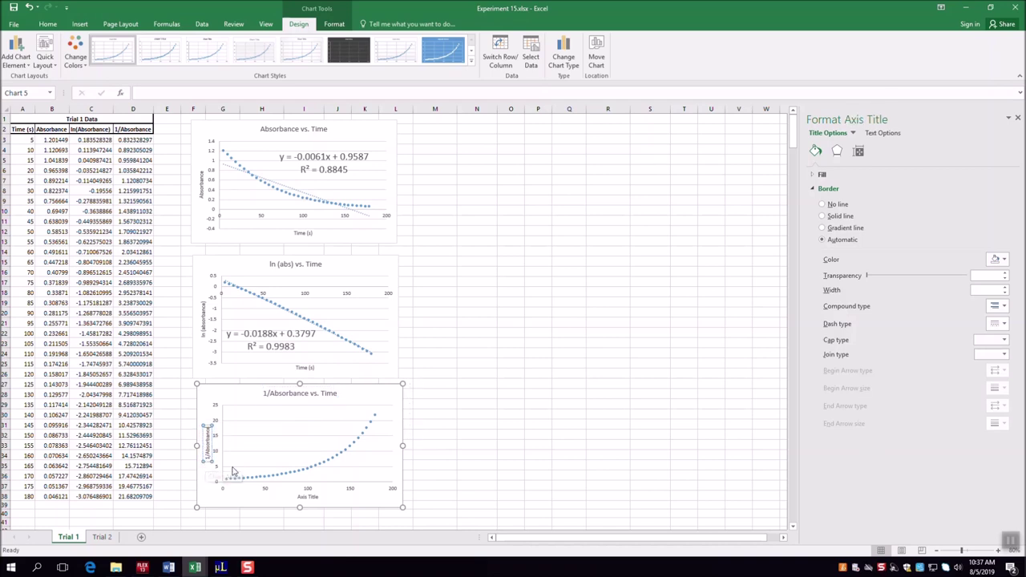
{"action": "left_click", "coordinate": [308, 497]}
{"action": "type", "text": "Time (s)"}
{"action": "left_click", "coordinate": [317, 431]}
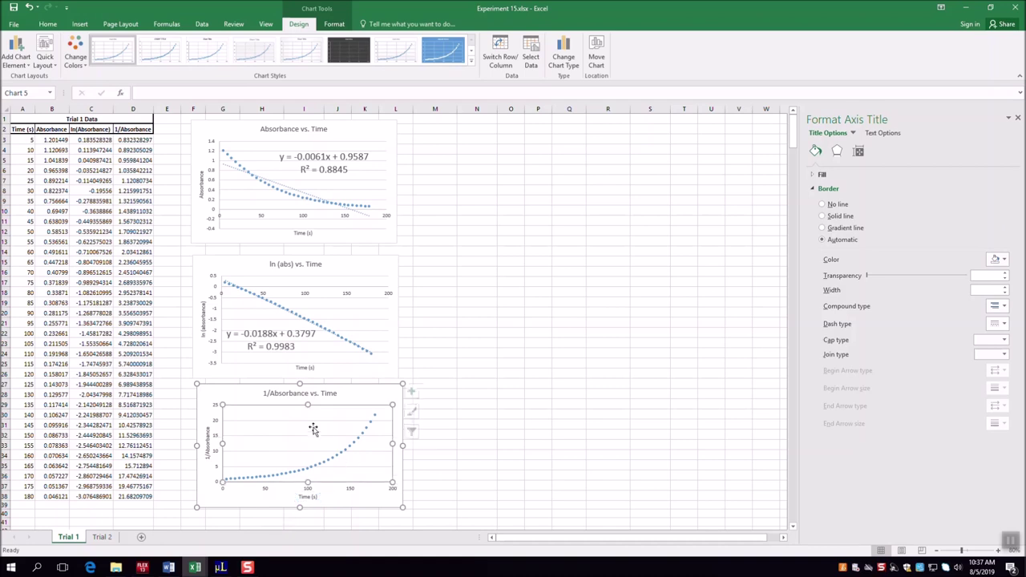
Add a linear trendline to the 1/Absorbance series and display its equation and R-squared value on the chart.
{"action": "left_click", "coordinate": [346, 453]}
{"action": "right_click", "coordinate": [347, 453]}
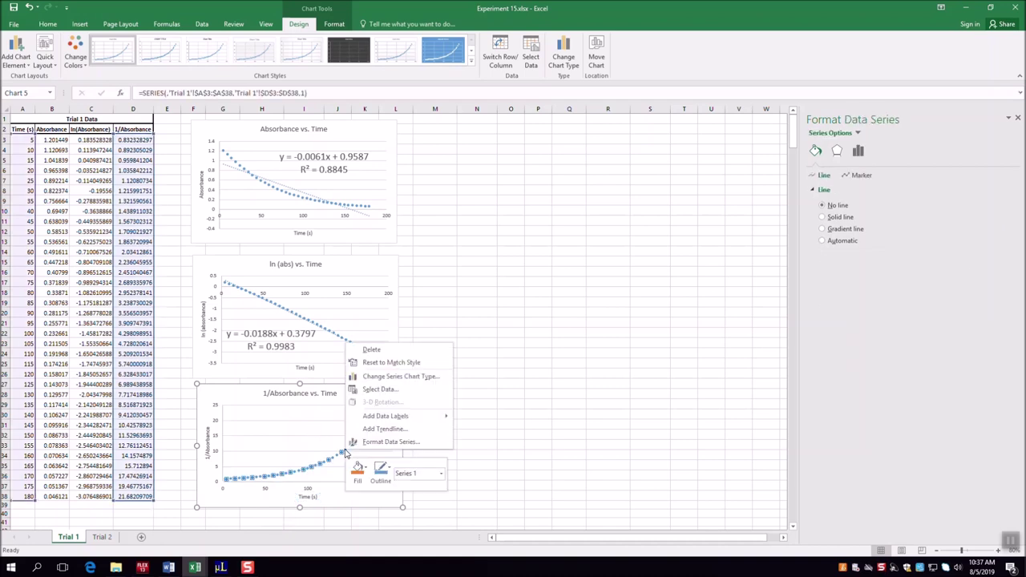
{"action": "left_click", "coordinate": [377, 428]}
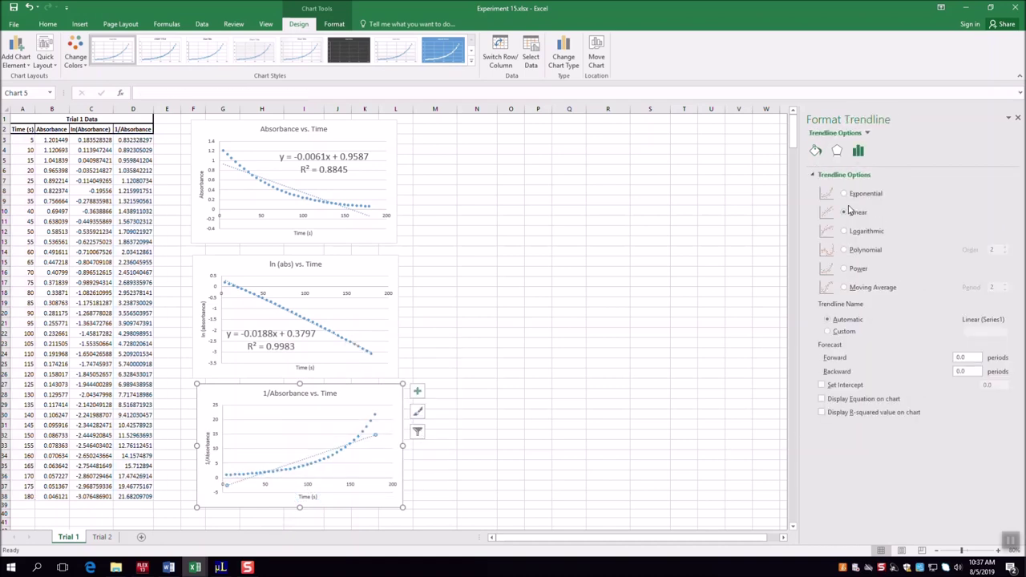
{"action": "left_click", "coordinate": [848, 416]}
Move the 1/Absorbance trendline label to the empty upper-left area of the plot and enlarge its text to font size 16.
{"action": "left_click", "coordinate": [352, 434]}
{"action": "left_click_drag", "start_coordinate": [352, 435], "coordinate": [259, 415]}
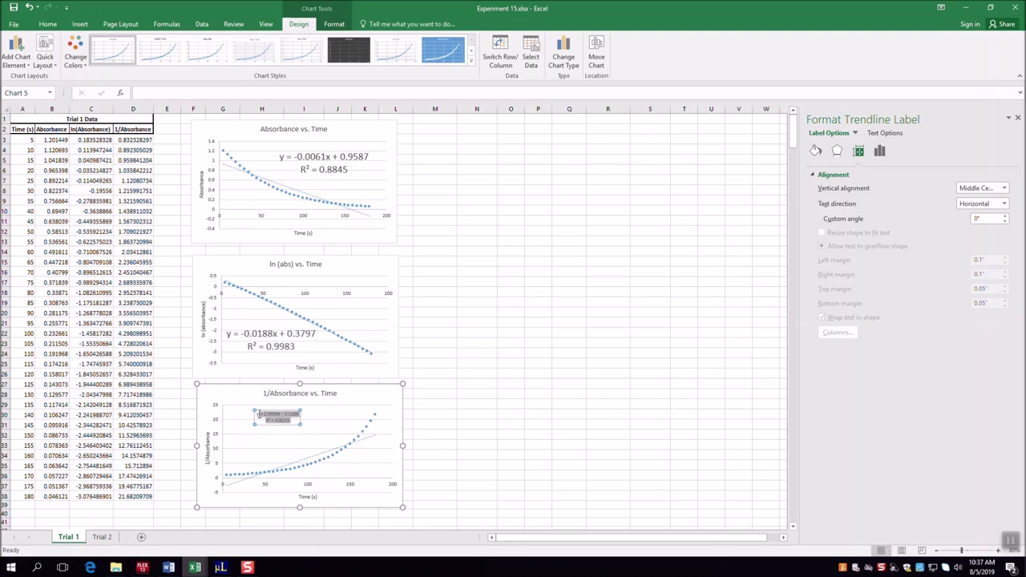
{"action": "left_click", "coordinate": [48, 25]}
{"action": "left_click", "coordinate": [172, 45]}
{"action": "left_click", "coordinate": [172, 45]}
{"action": "left_click", "coordinate": [173, 45]}
{"action": "left_click", "coordinate": [172, 45]}
{"action": "left_click", "coordinate": [172, 45]}
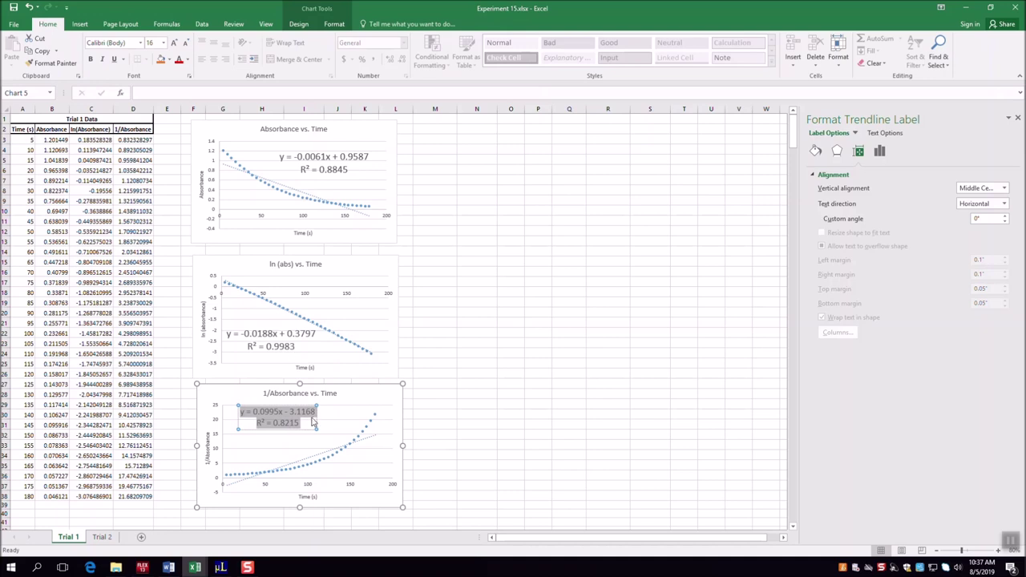
Shift the enlarged equation label slightly down and left within the 1/Absorbance plot, then deselect the chart.
{"action": "left_click", "coordinate": [315, 418]}
{"action": "left_click_drag", "start_coordinate": [317, 418], "coordinate": [298, 432]}
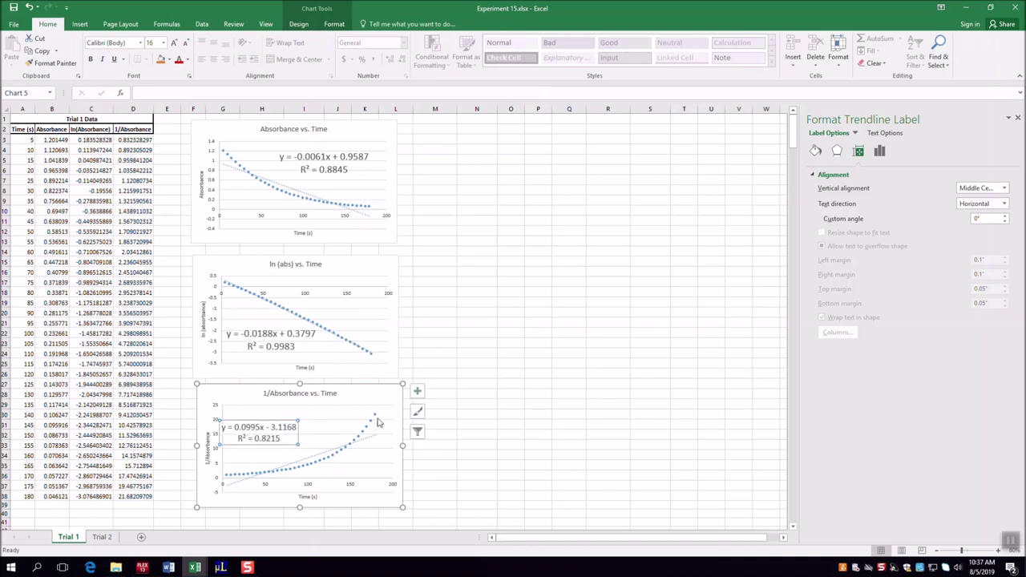
{"action": "left_click", "coordinate": [454, 360]}
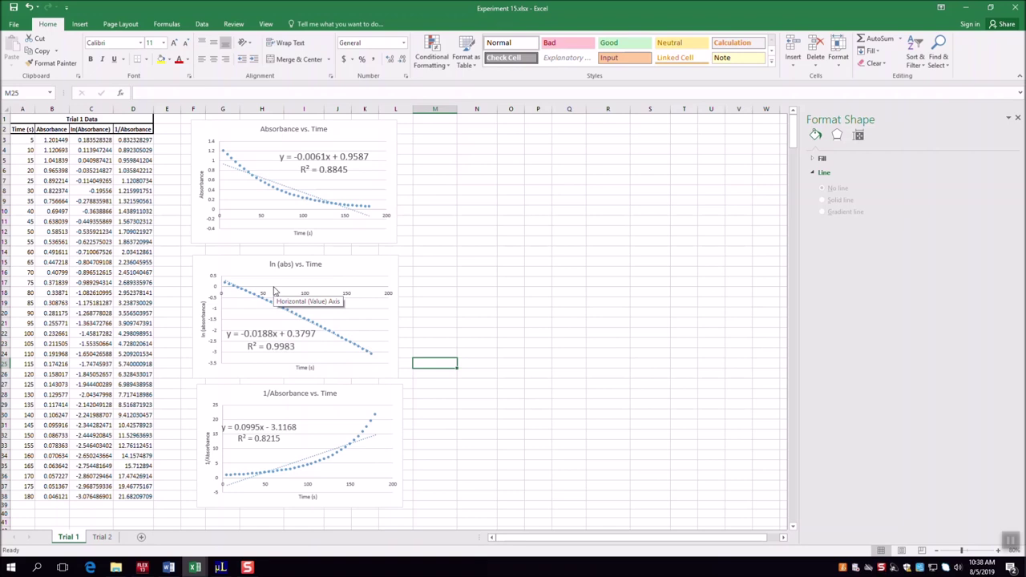
Highlight the last five absorbance readings in B34:B38 to examine them against the end of the ln chart.
{"action": "left_click", "coordinate": [205, 277]}
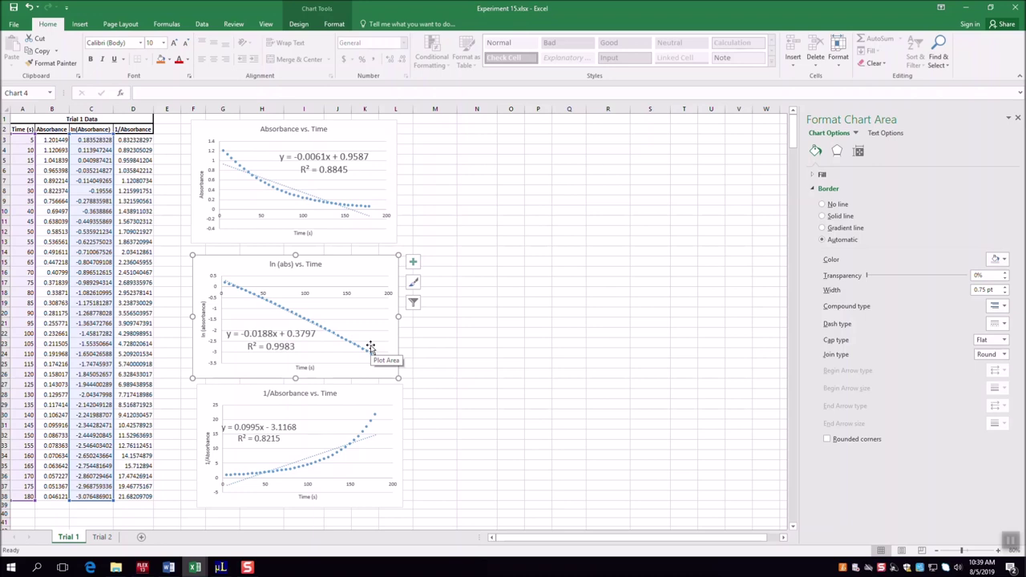
{"action": "left_click_drag", "start_coordinate": [52, 496], "coordinate": [51, 454]}
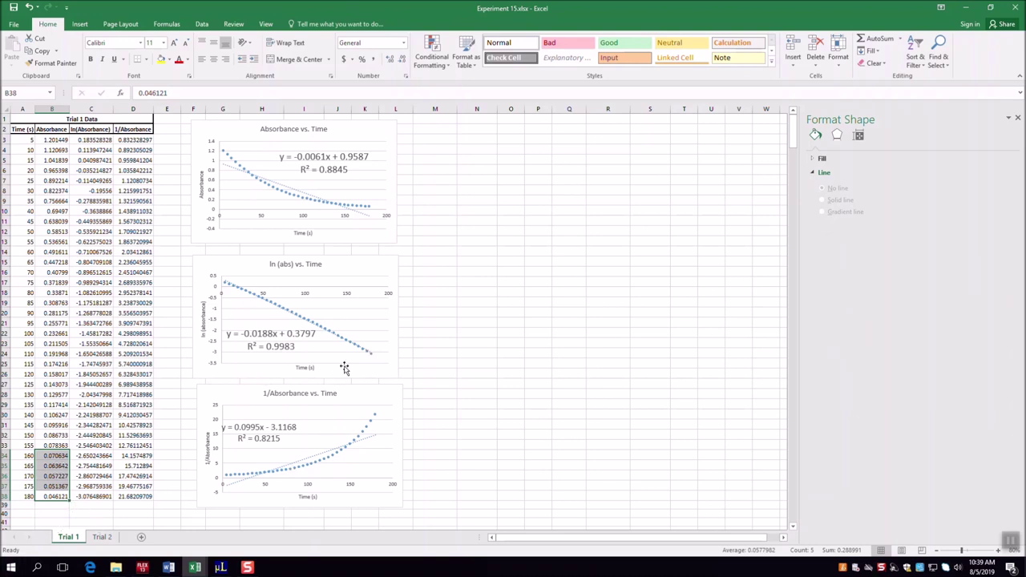
Inspect the X and Y value ranges of the ln (abs) vs. Time chart's series and leave its data source unedited.
{"action": "left_click", "coordinate": [356, 323]}
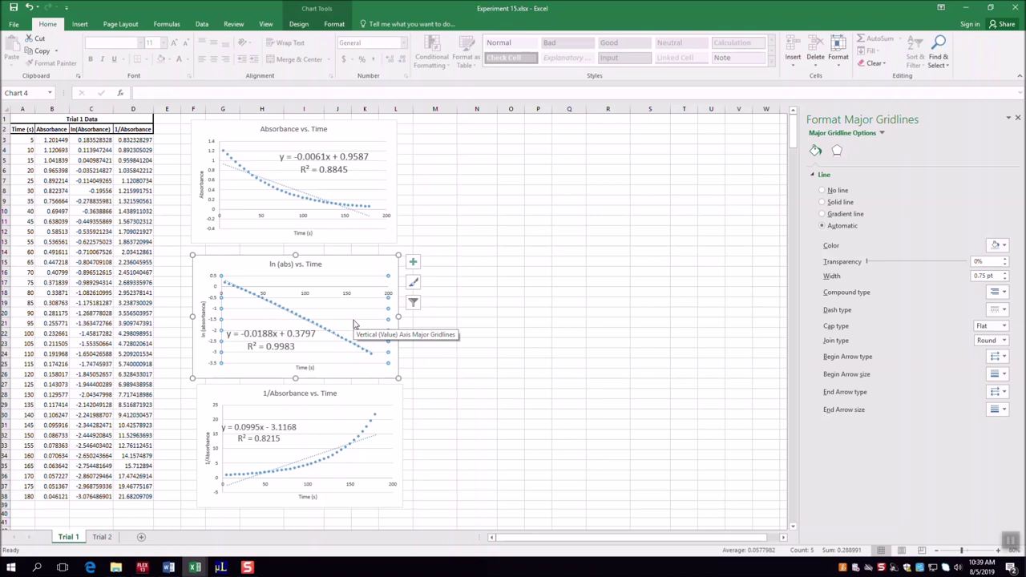
{"action": "left_click", "coordinate": [334, 317]}
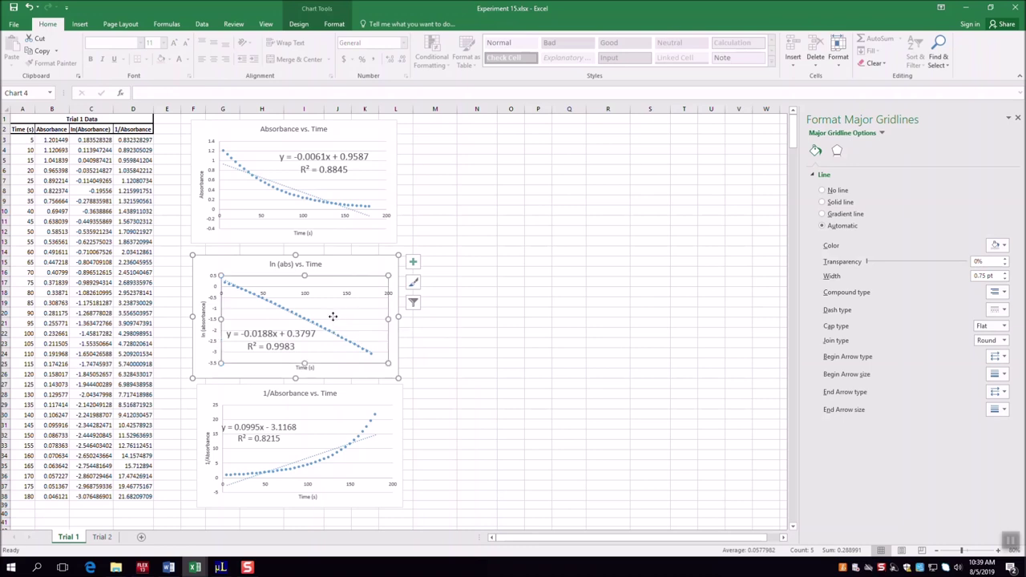
{"action": "right_click", "coordinate": [334, 319]}
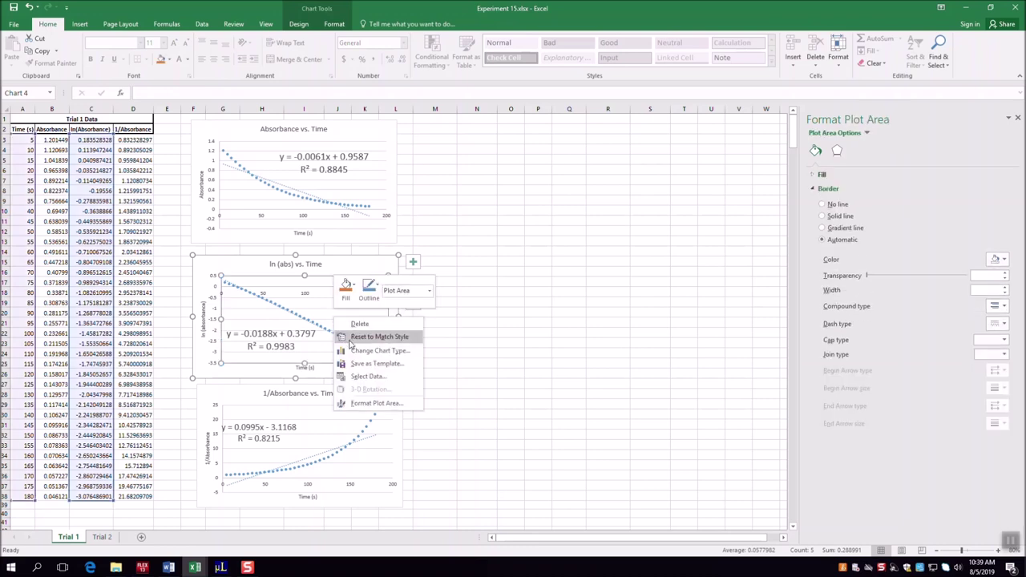
{"action": "left_click", "coordinate": [367, 376]}
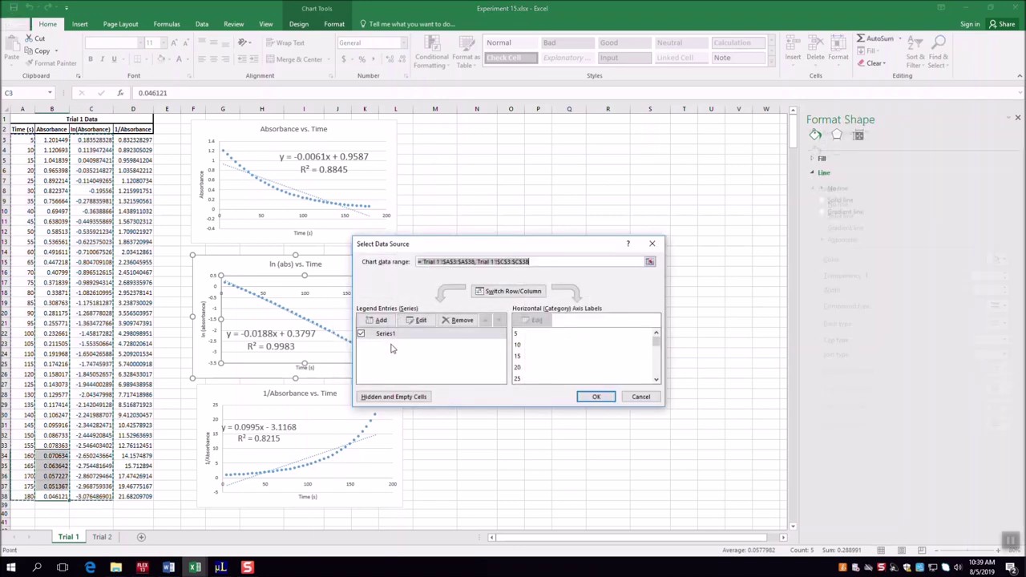
{"action": "left_click", "coordinate": [416, 319]}
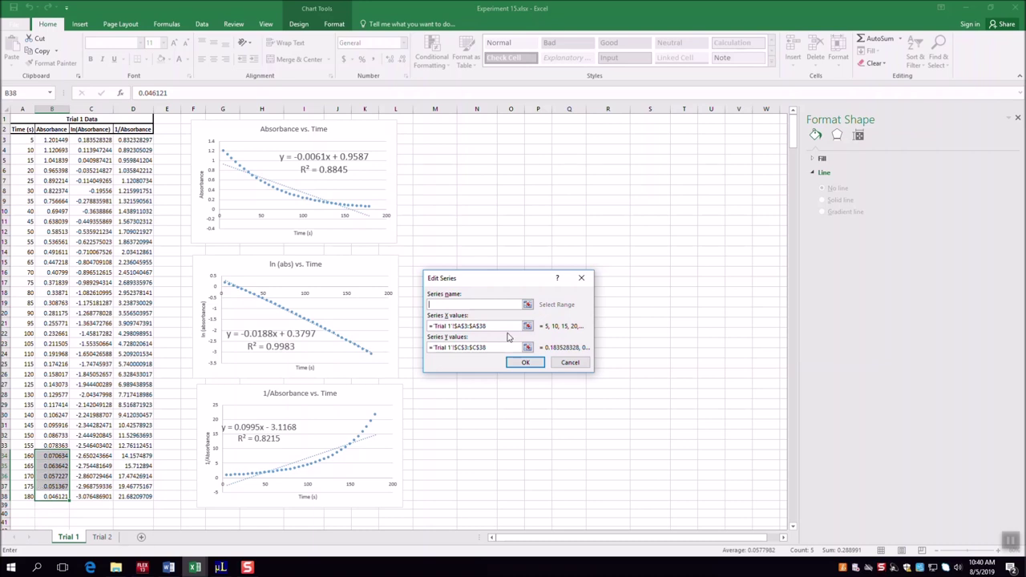
{"action": "left_click", "coordinate": [526, 328]}
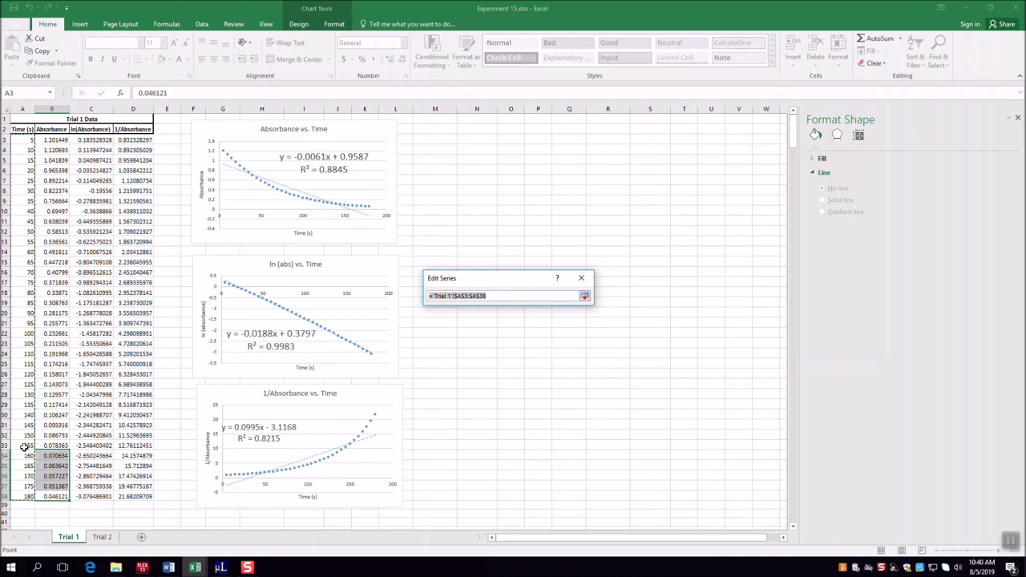
{"action": "left_click", "coordinate": [585, 296]}
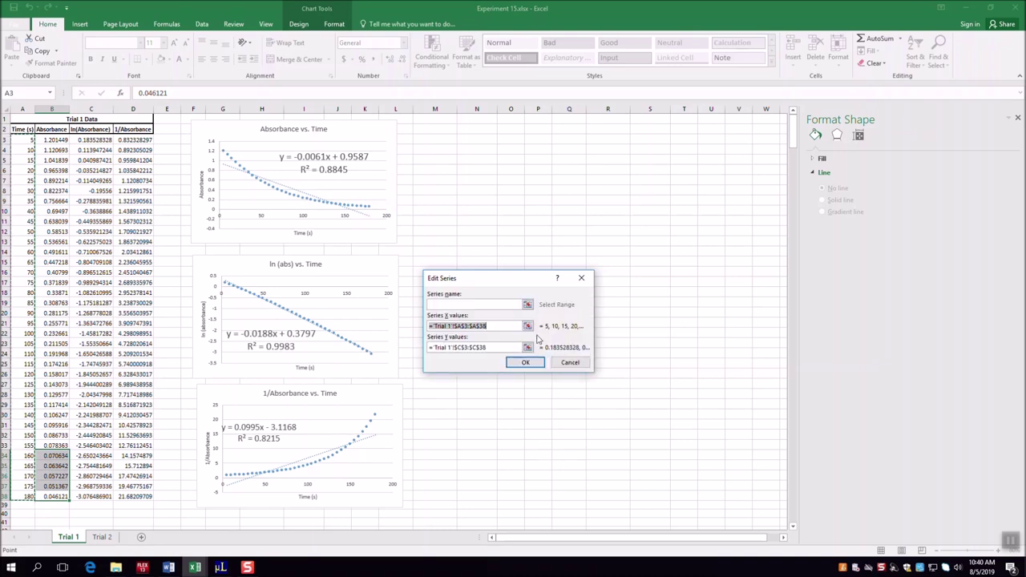
{"action": "left_click", "coordinate": [529, 348]}
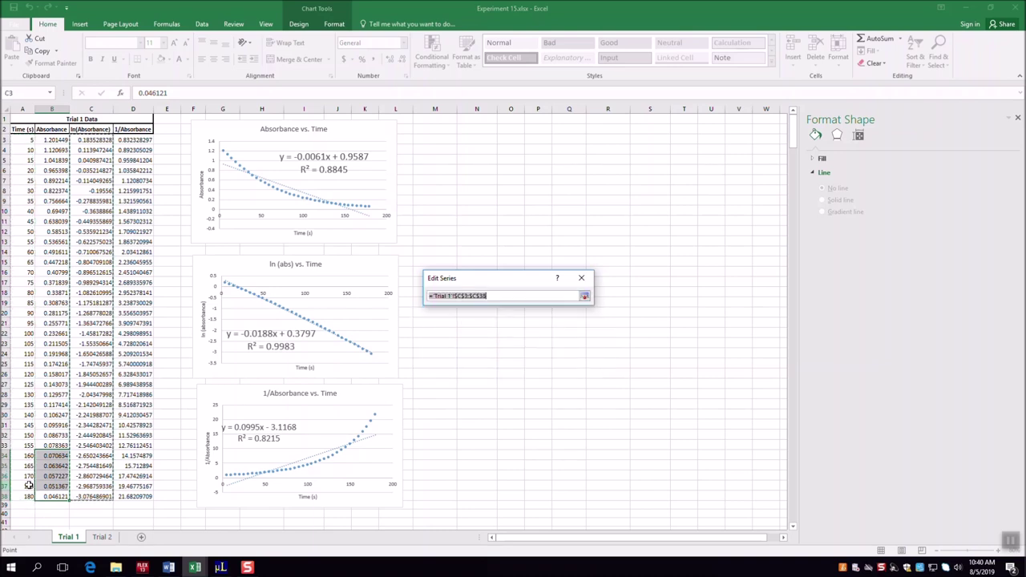
{"action": "left_click", "coordinate": [585, 297]}
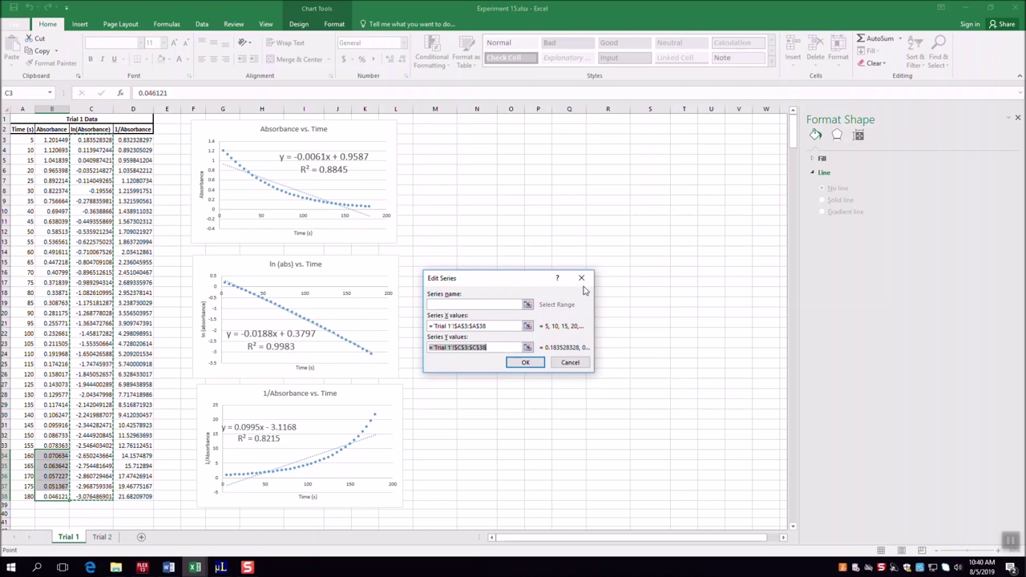
{"action": "left_click", "coordinate": [577, 363]}
{"action": "left_click", "coordinate": [654, 246]}
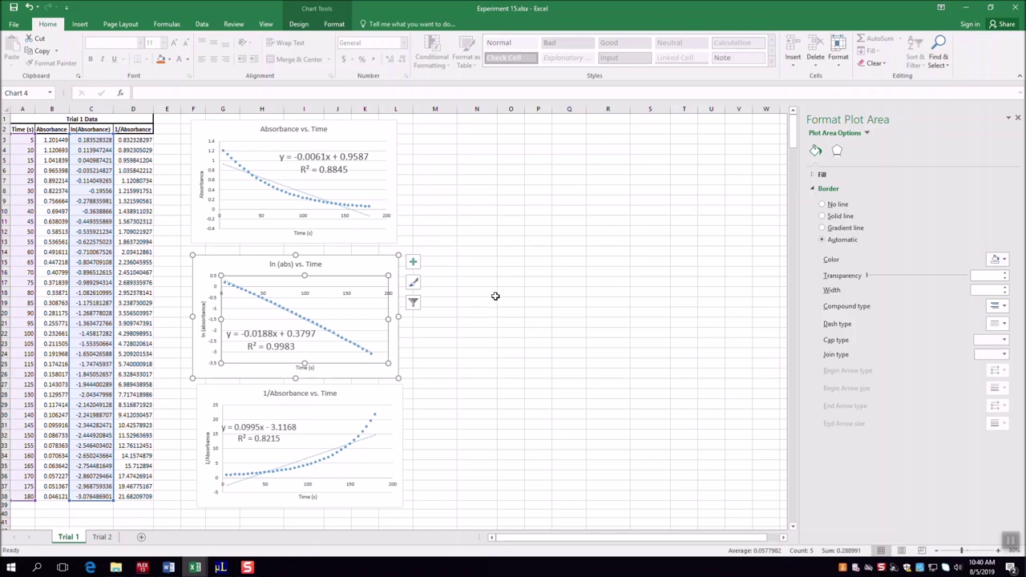
Close the chart formatting pane and open the Trial 2 worksheet.
{"action": "left_click", "coordinate": [1017, 117]}
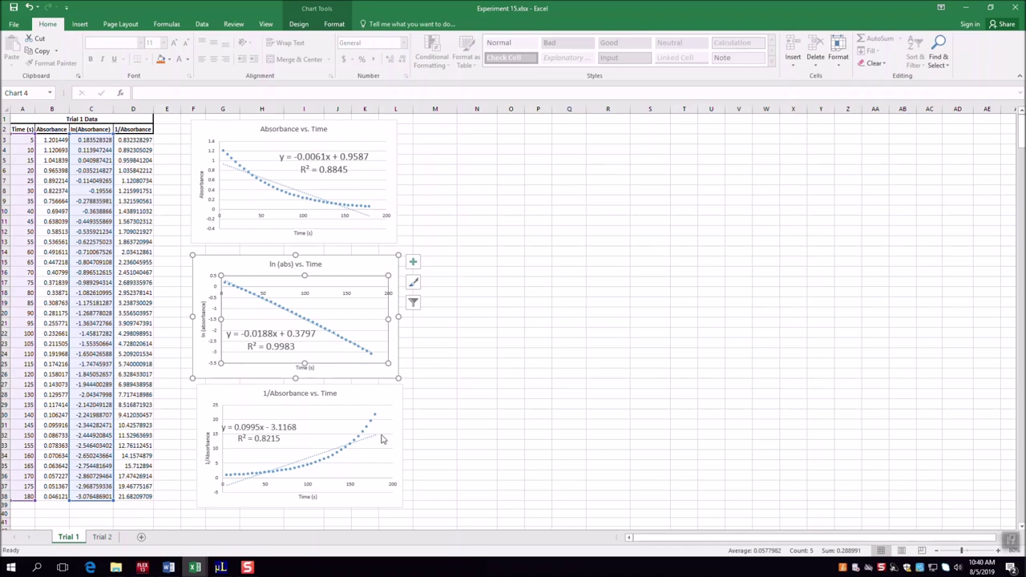
{"action": "left_click", "coordinate": [247, 567]}
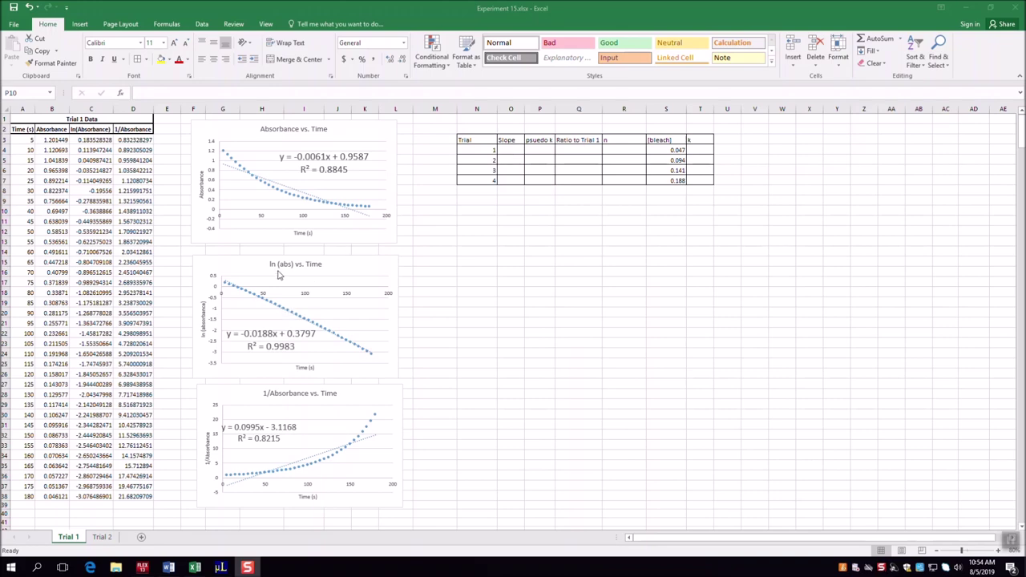
{"action": "left_click", "coordinate": [102, 536]}
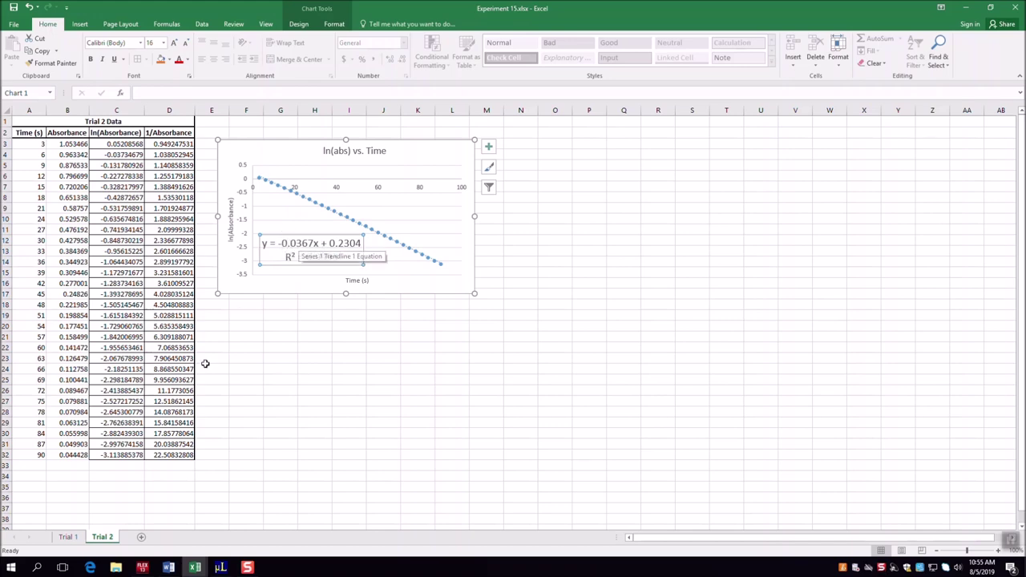
In the Trial 1 sheet's summary table, enter slopes of -0.0367 for trial 2 and -0.0188 for trial 1.
{"action": "left_click", "coordinate": [67, 537]}
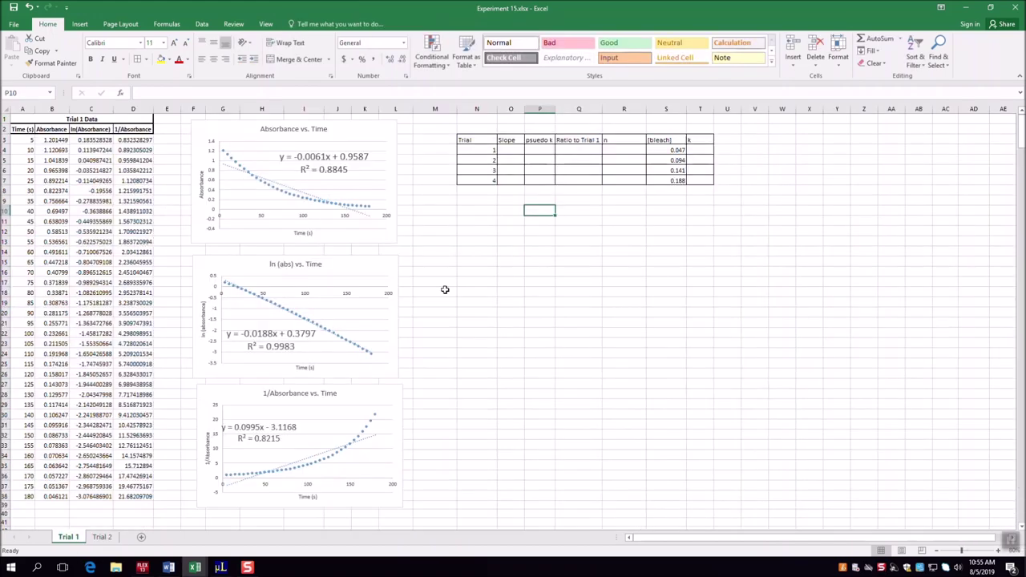
{"action": "left_click", "coordinate": [514, 160]}
{"action": "type", "text": "-"}
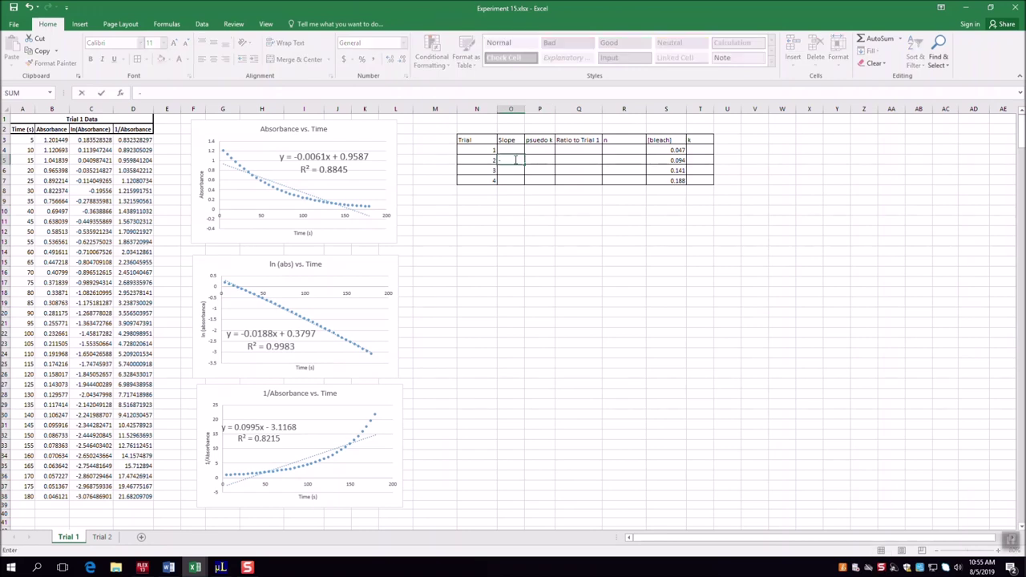
{"action": "type", "text": "0.0367"}
{"action": "key", "text": "Return"}
{"action": "left_click", "coordinate": [514, 149]}
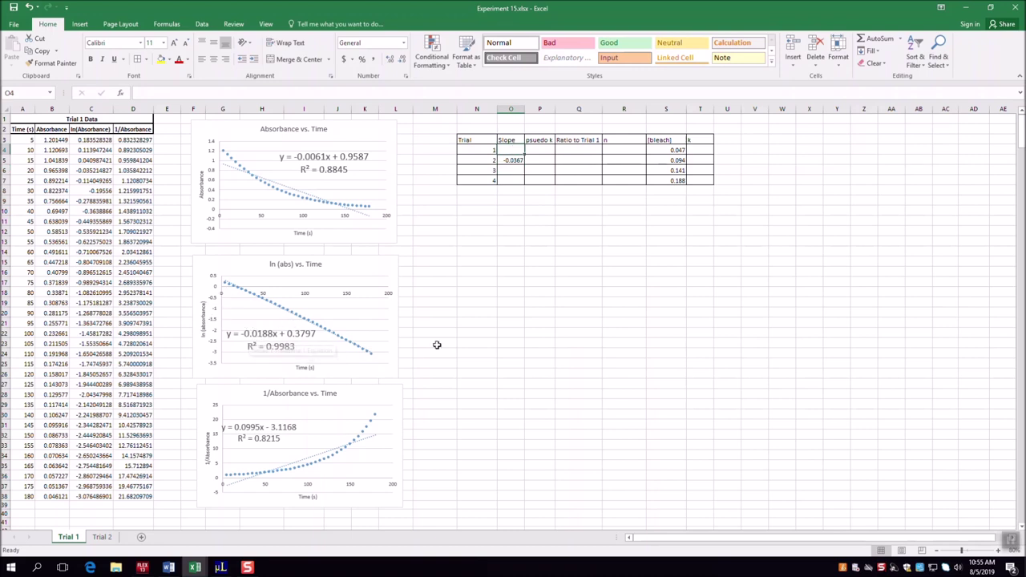
{"action": "type", "text": "-0.0188"}
{"action": "key", "text": "Return"}
Calculate trial 1's pseudo k in P4 with =O4*-1 and copy the formula down through trial 4 in P7.
{"action": "key", "text": "Right"}
{"action": "key", "text": "Up"}
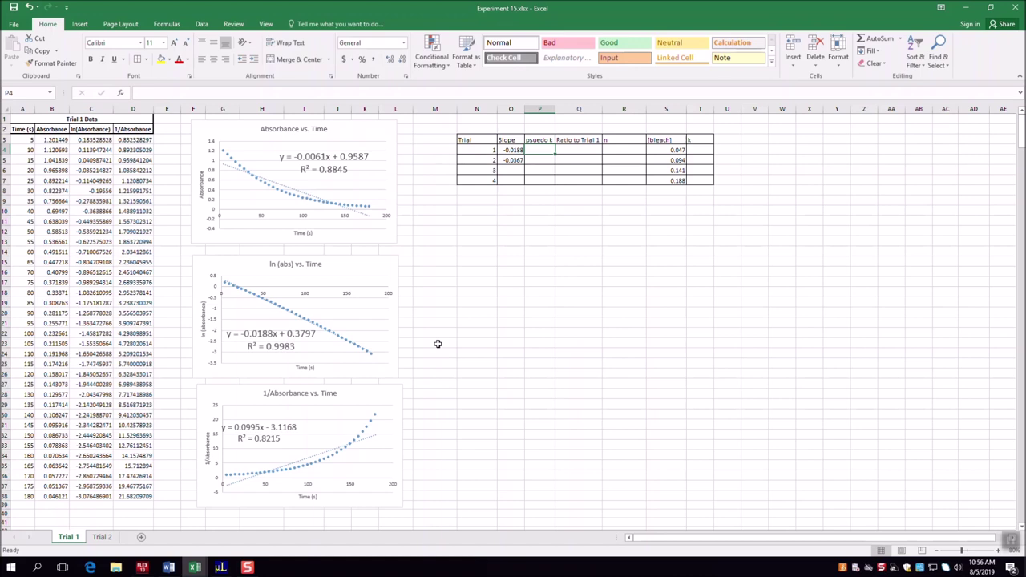
{"action": "type", "text": "="}
{"action": "key", "text": "Left"}
{"action": "type", "text": "*-"}
{"action": "key", "text": "Return"}
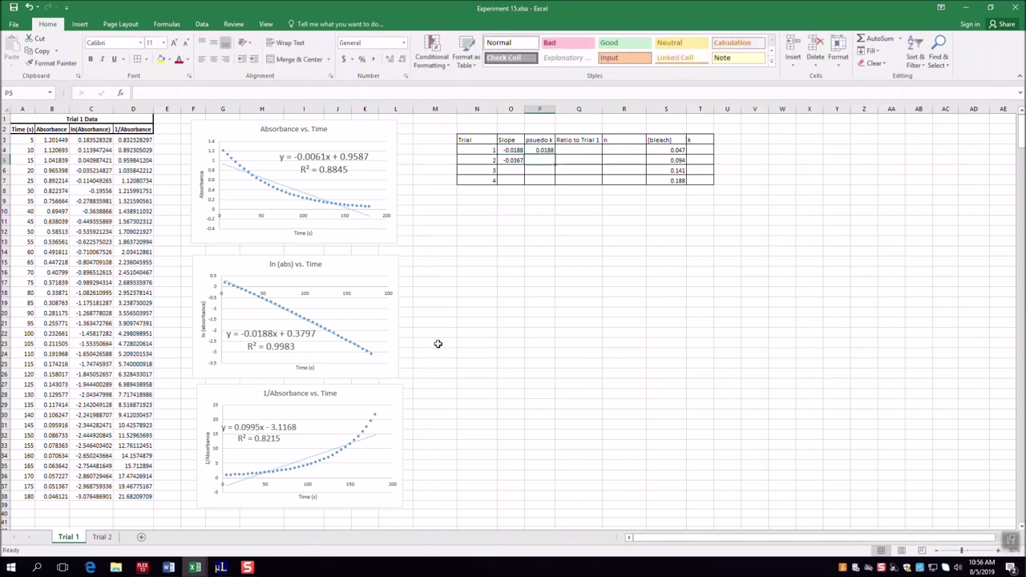
{"action": "key", "text": "Down"}
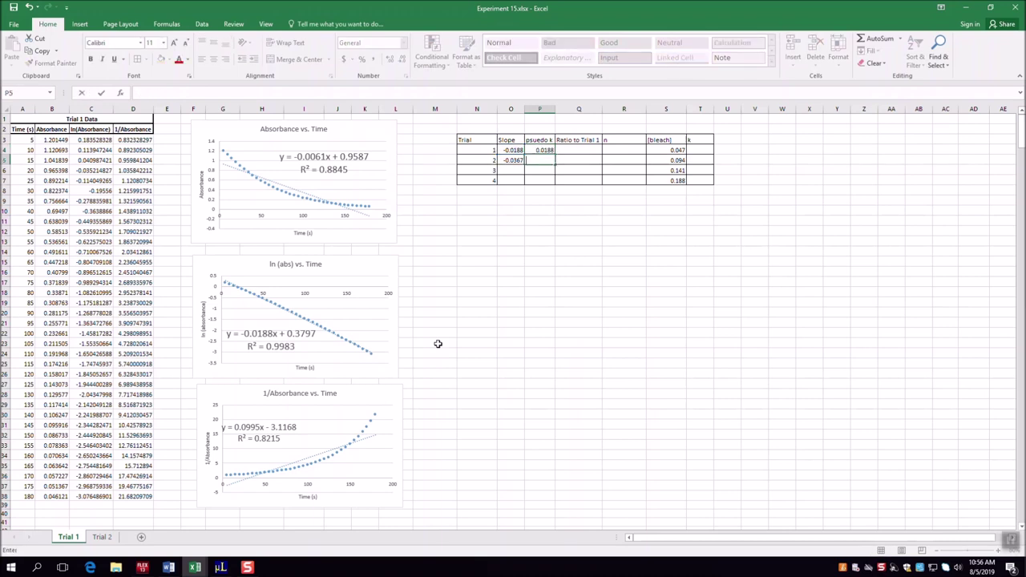
{"action": "left_click", "coordinate": [543, 150]}
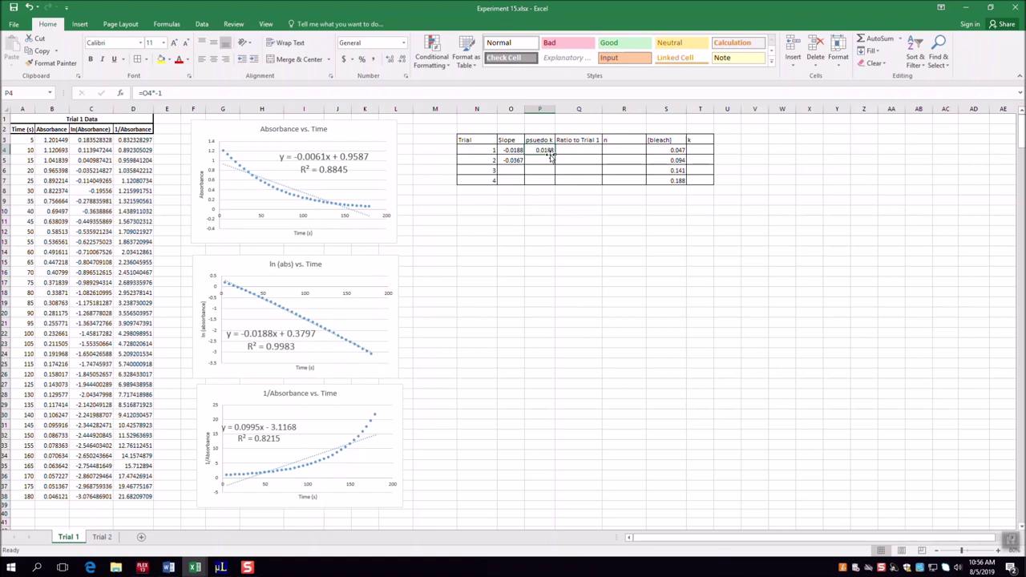
{"action": "left_click_drag", "start_coordinate": [554, 154], "coordinate": [553, 182]}
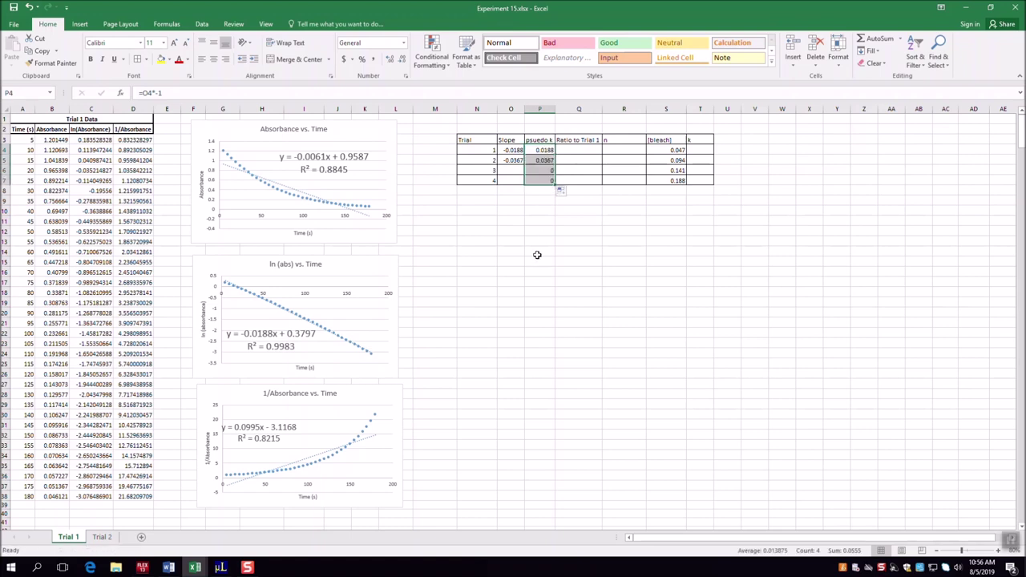
{"action": "left_click", "coordinate": [511, 170]}
{"action": "left_click", "coordinate": [509, 182]}
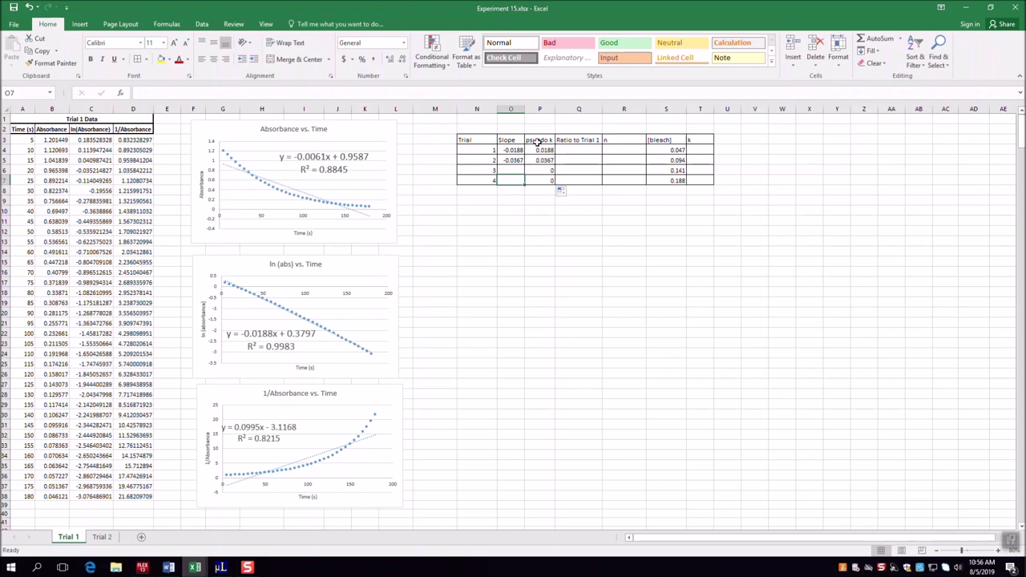
Calculate trial 2's ratio to trial 1 in Q5 with =P5/P4.
{"action": "left_click", "coordinate": [573, 150]}
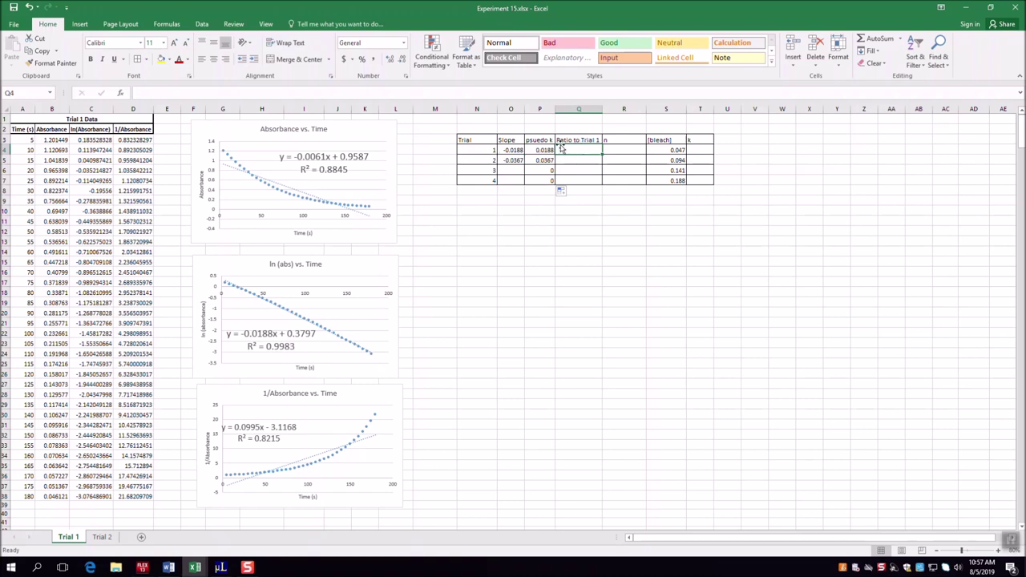
{"action": "left_click", "coordinate": [589, 158]}
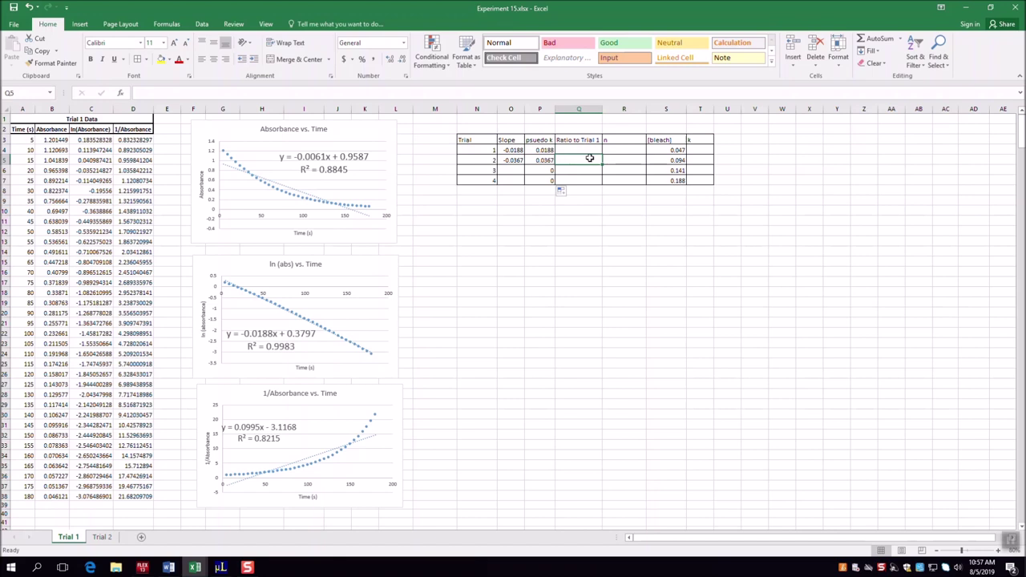
{"action": "type", "text": "="}
{"action": "key", "text": "Left"}
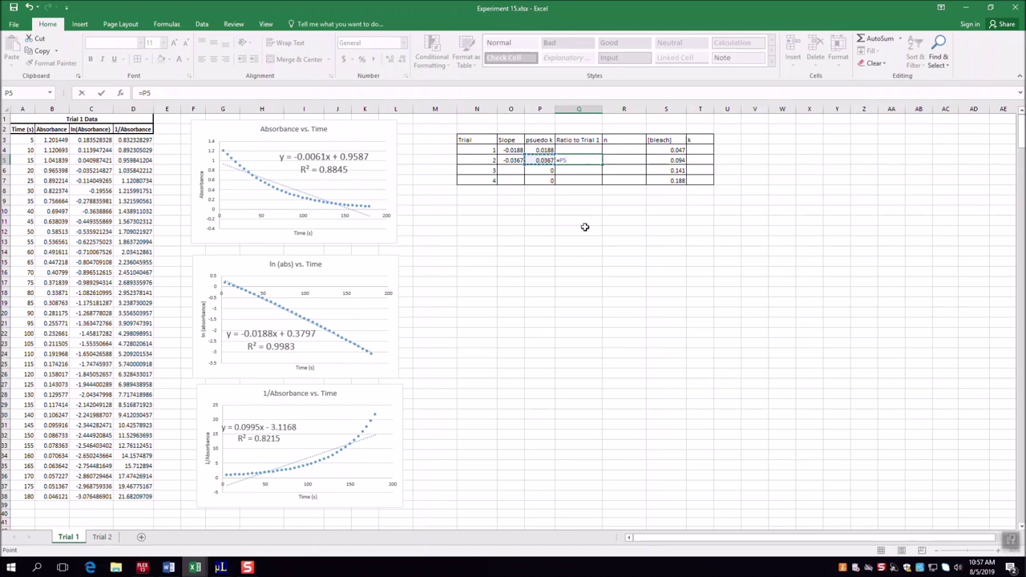
{"action": "type", "text": "/"}
{"action": "key", "text": "Up"}
{"action": "key", "text": "Return"}
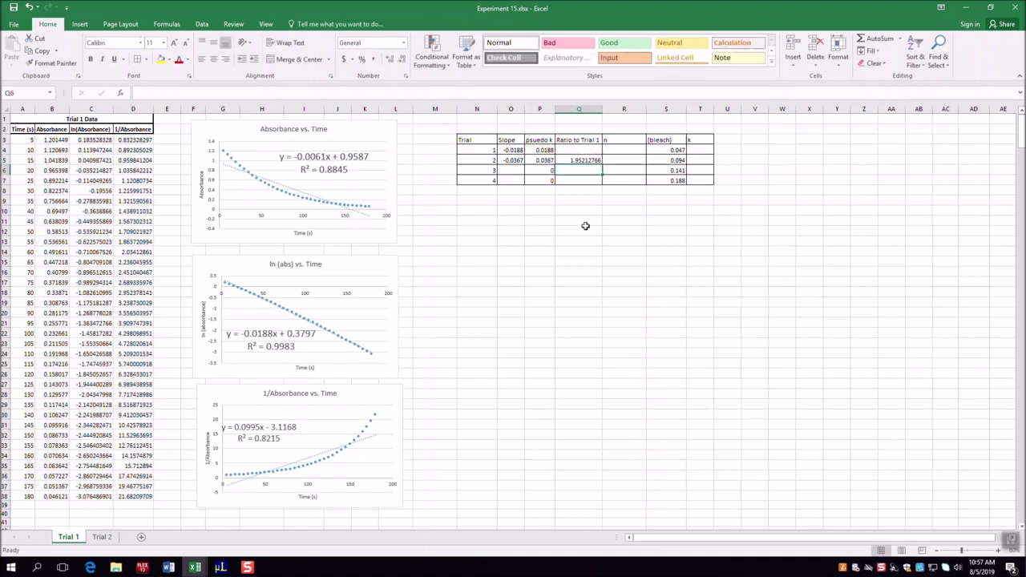
Calculate trial 2's n in R5 with =LOG(Q5)/LOG(N5) and copy the formula down to R7.
{"action": "left_click", "coordinate": [614, 158]}
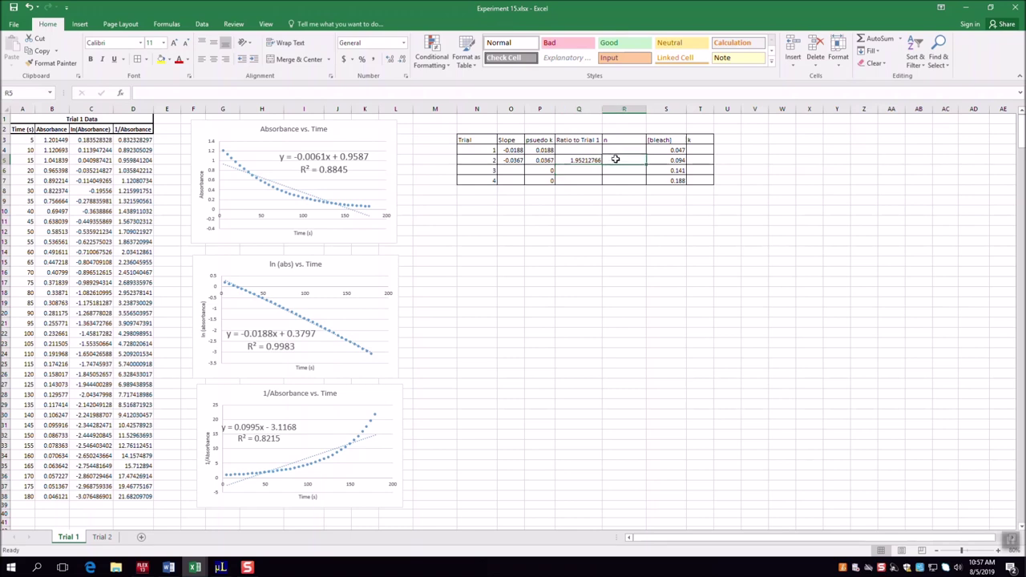
{"action": "left_click", "coordinate": [611, 168]}
{"action": "left_click", "coordinate": [609, 178]}
{"action": "left_click", "coordinate": [620, 159]}
{"action": "type", "text": "="}
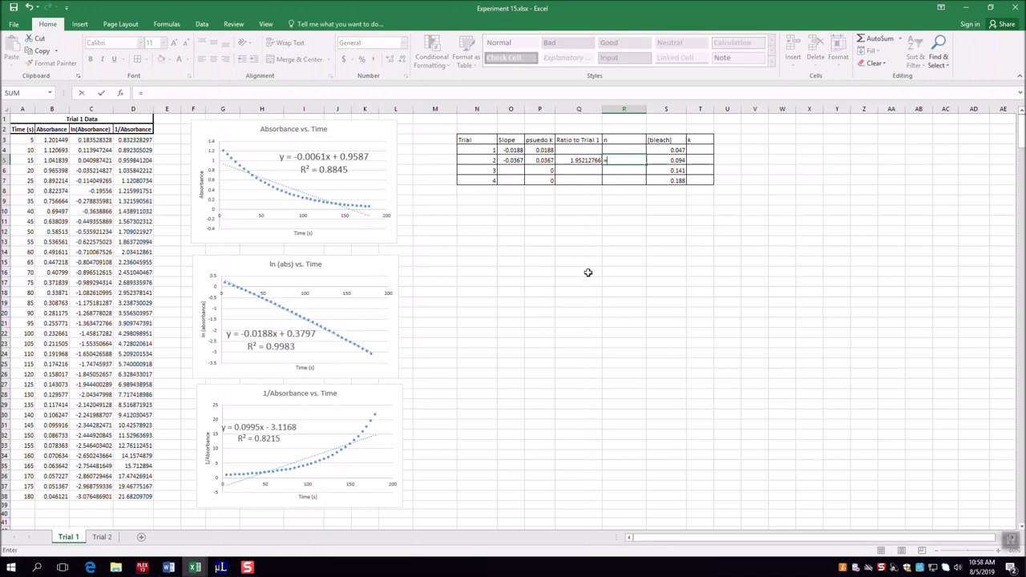
{"action": "type", "text": "LOG("}
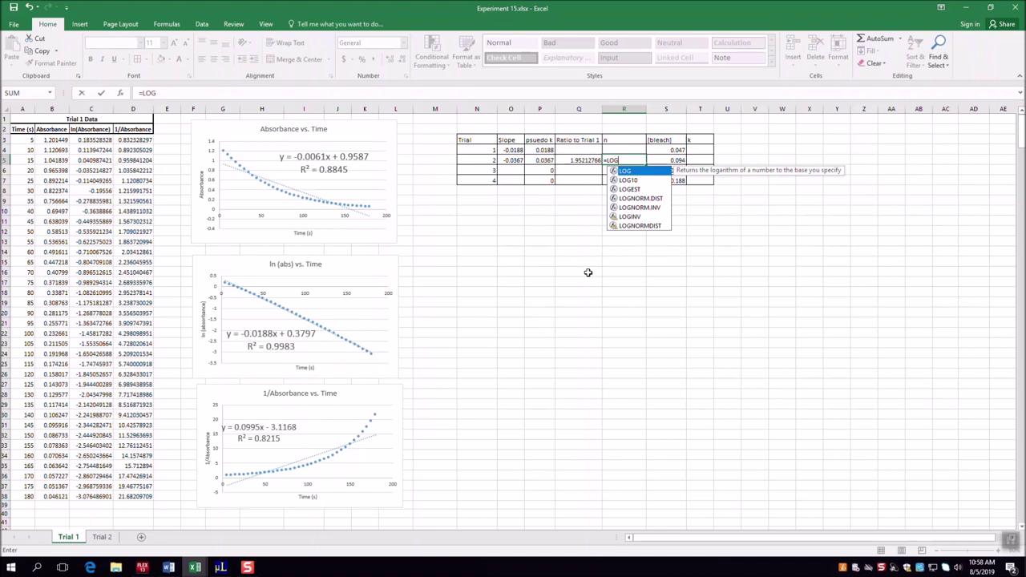
{"action": "left_click", "coordinate": [579, 160]}
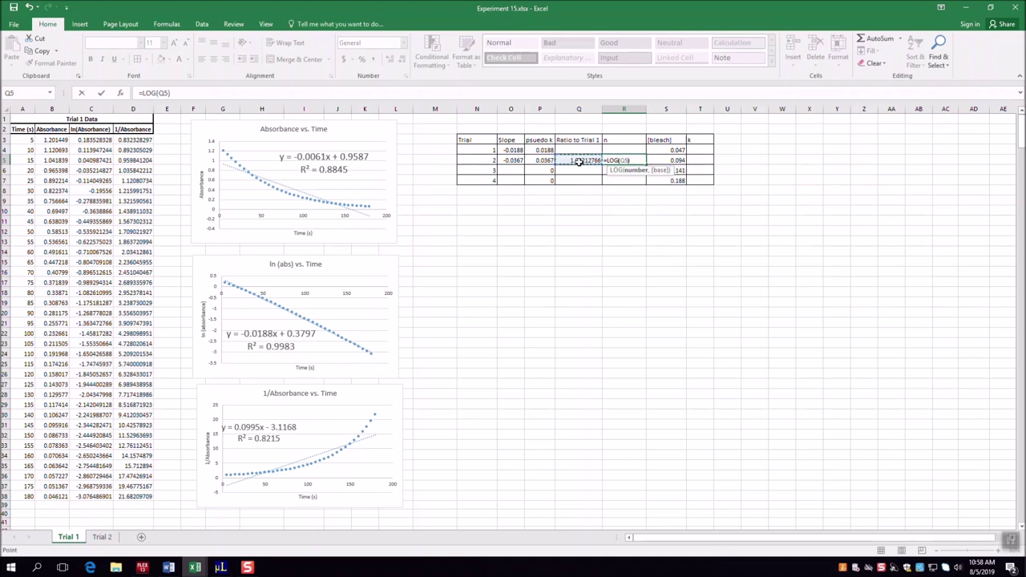
{"action": "type", "text": ")/LOG("}
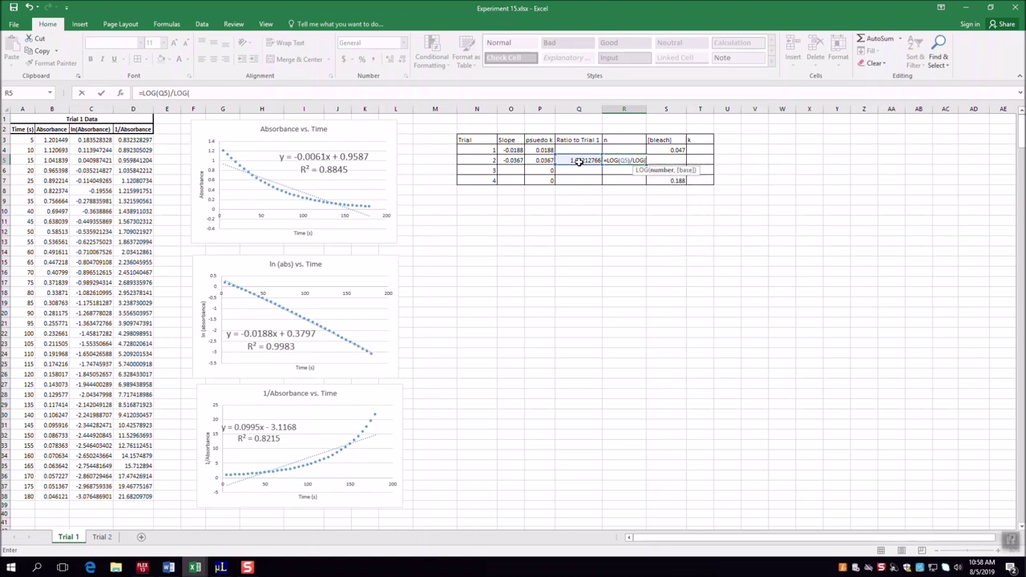
{"action": "left_click", "coordinate": [486, 158]}
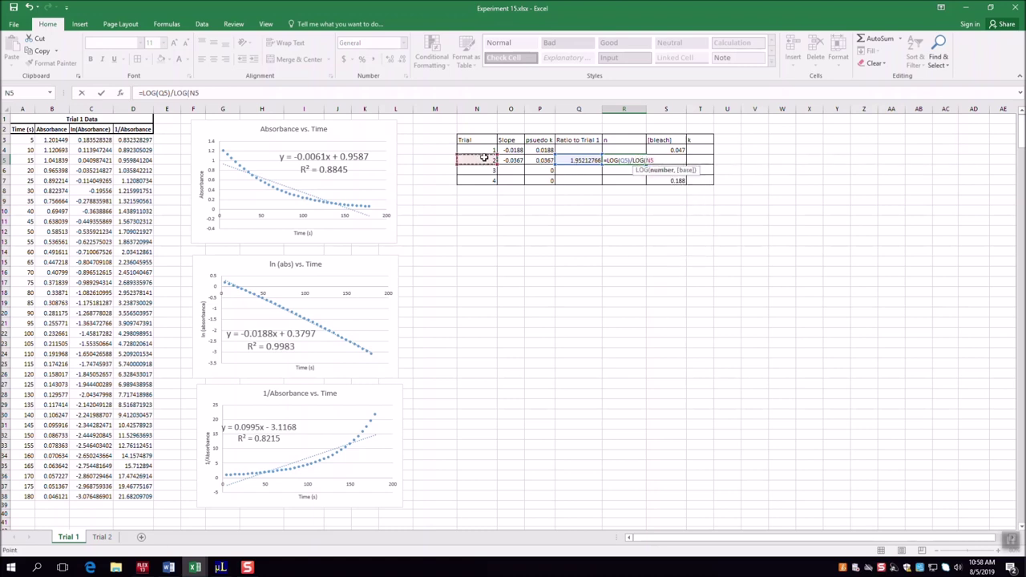
{"action": "type", "text": ")"}
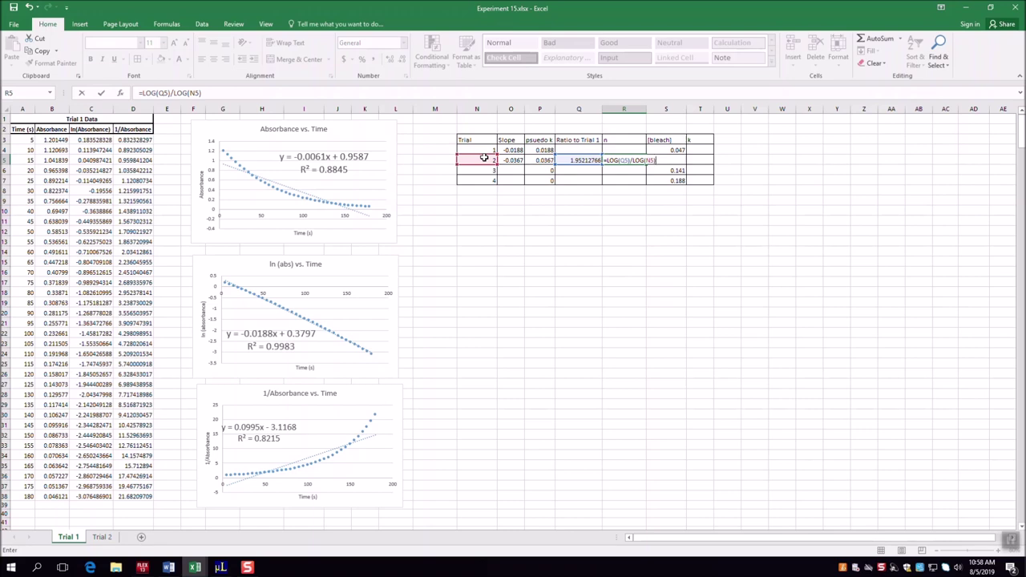
{"action": "key", "text": "Return"}
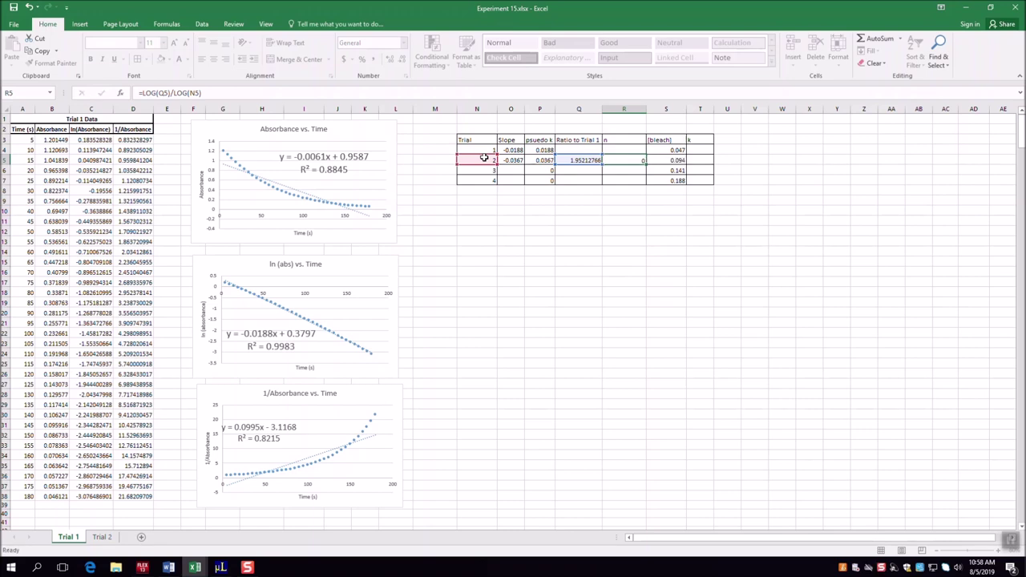
{"action": "left_click", "coordinate": [624, 160]}
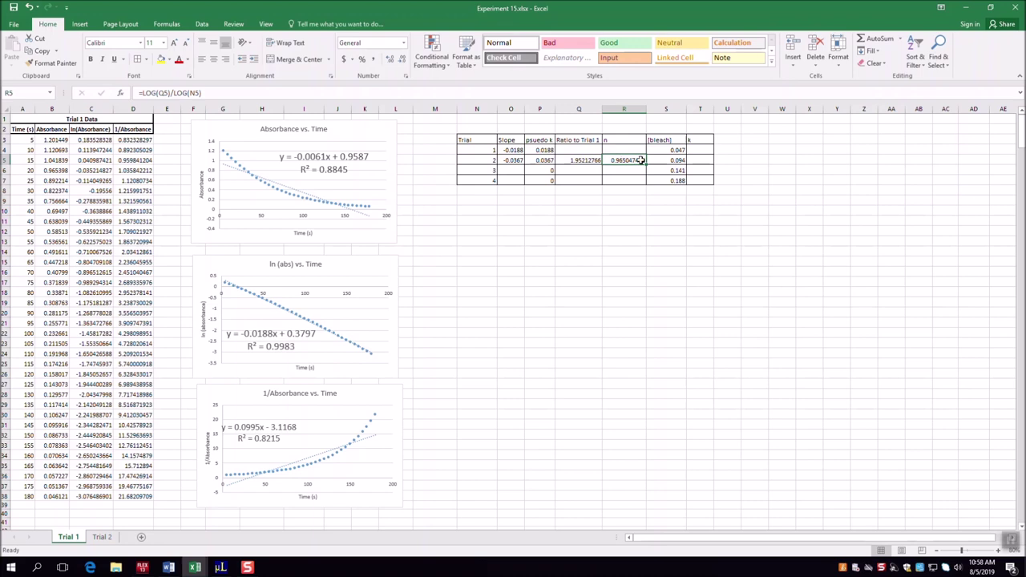
{"action": "left_click_drag", "start_coordinate": [646, 165], "coordinate": [643, 186]}
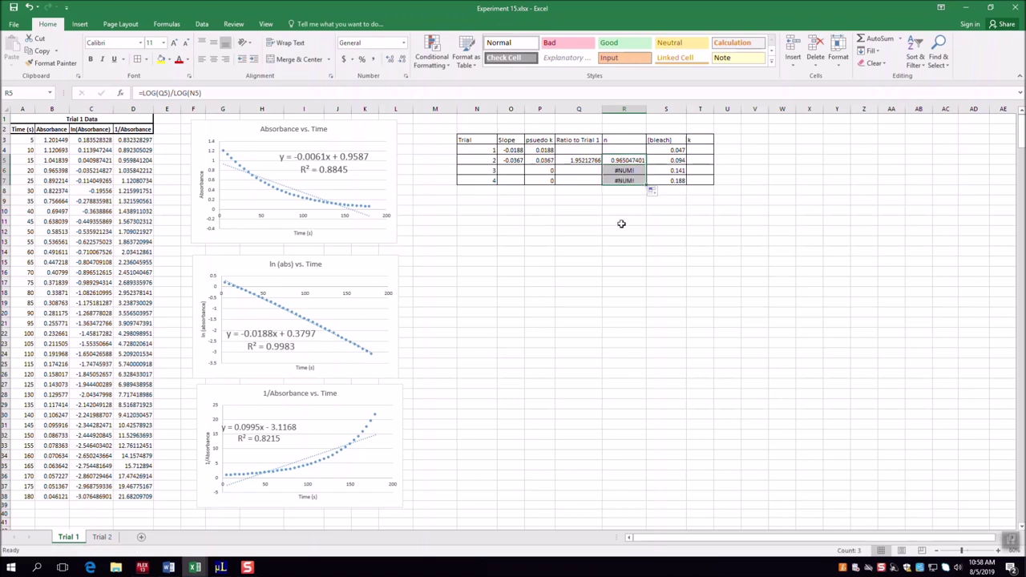
Make the trial 1 reference in Q5 absolute as =P5/$P$4 and copy the ratio formula down to Q7.
{"action": "left_click", "coordinate": [574, 169]}
{"action": "left_click", "coordinate": [578, 179]}
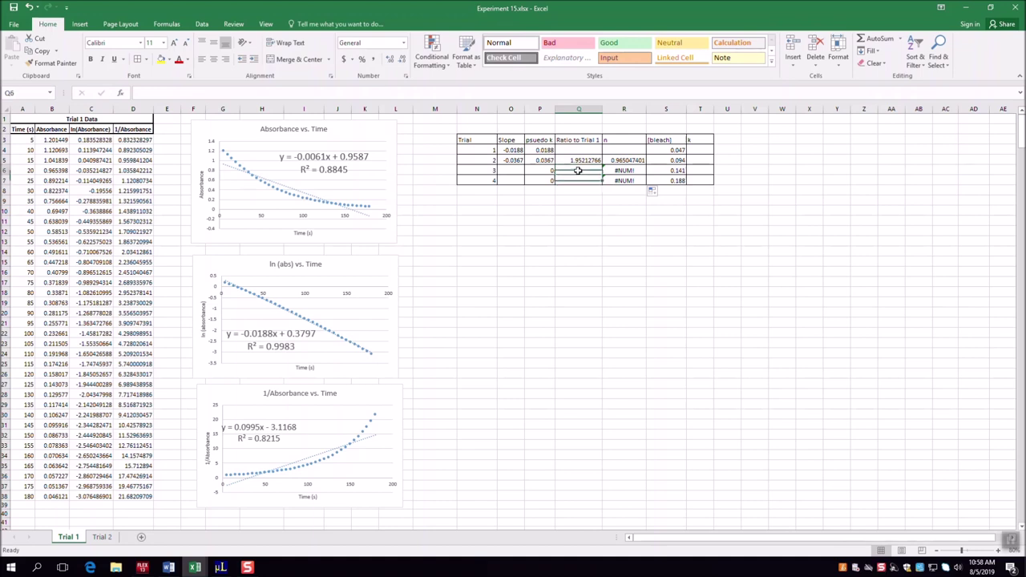
{"action": "left_click", "coordinate": [583, 159]}
{"action": "double_click", "coordinate": [584, 159]}
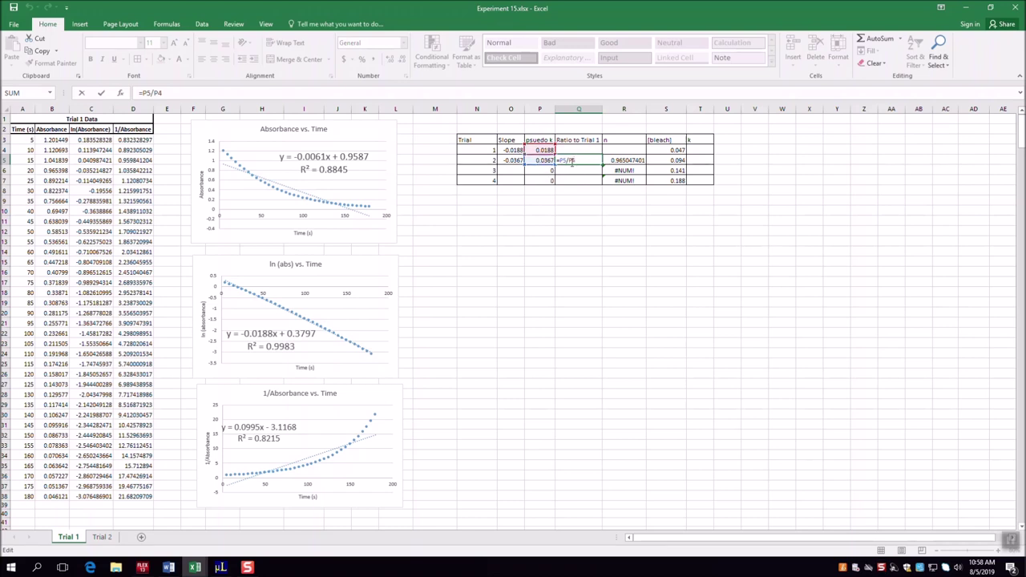
{"action": "key", "text": "F4"}
{"action": "key", "text": "ctrl+Return"}
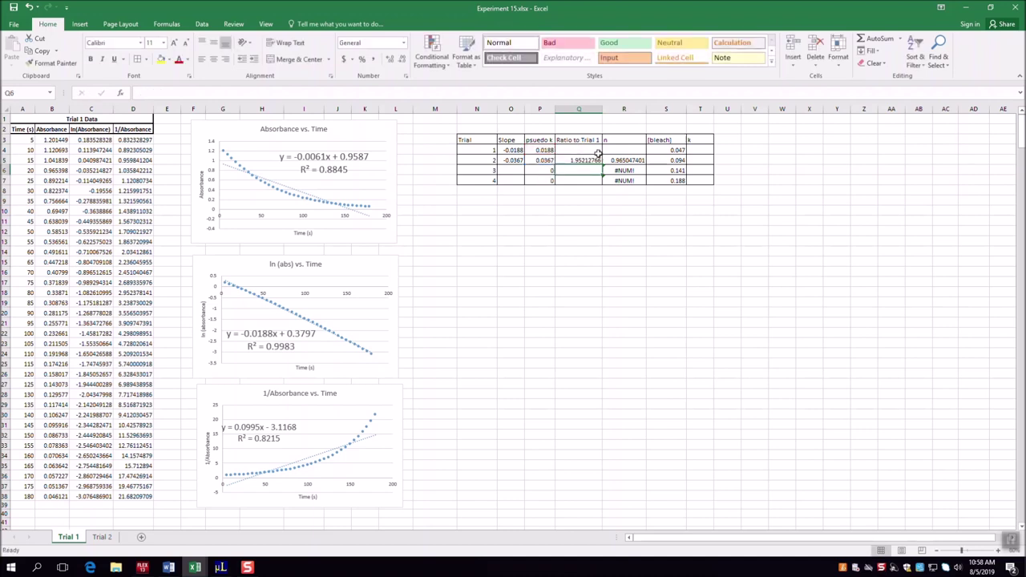
{"action": "left_click_drag", "start_coordinate": [603, 168], "coordinate": [603, 182]}
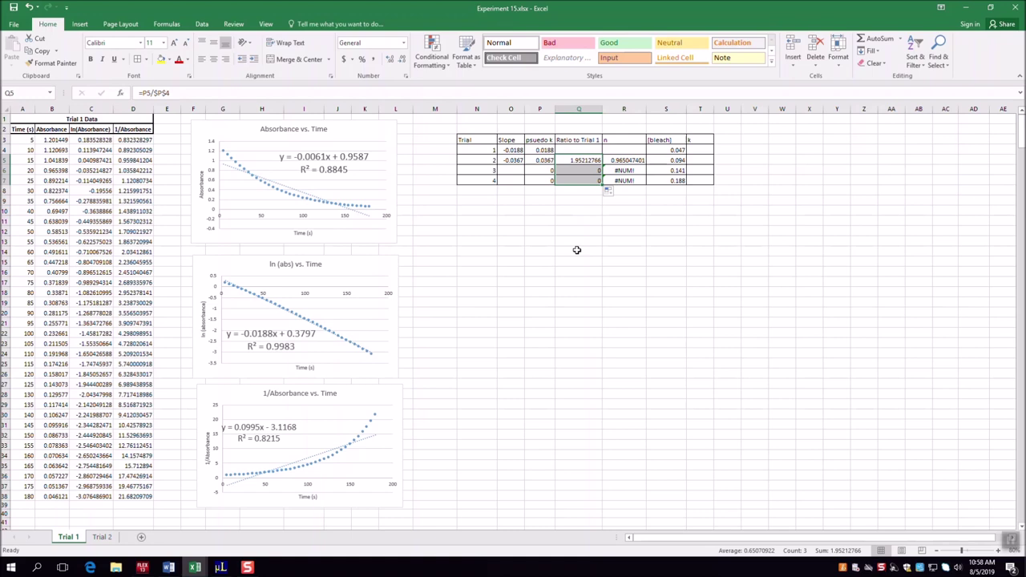
Examine the slope cells for trials 3 and 4 and the n values in R5:R7.
{"action": "left_click", "coordinate": [516, 171]}
{"action": "left_click", "coordinate": [516, 179]}
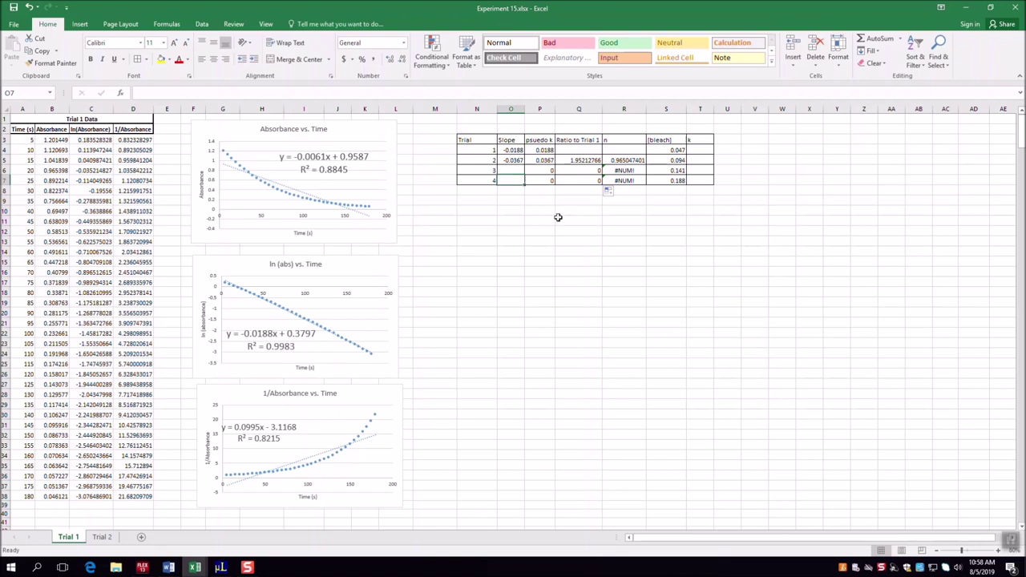
{"action": "left_click", "coordinate": [623, 159]}
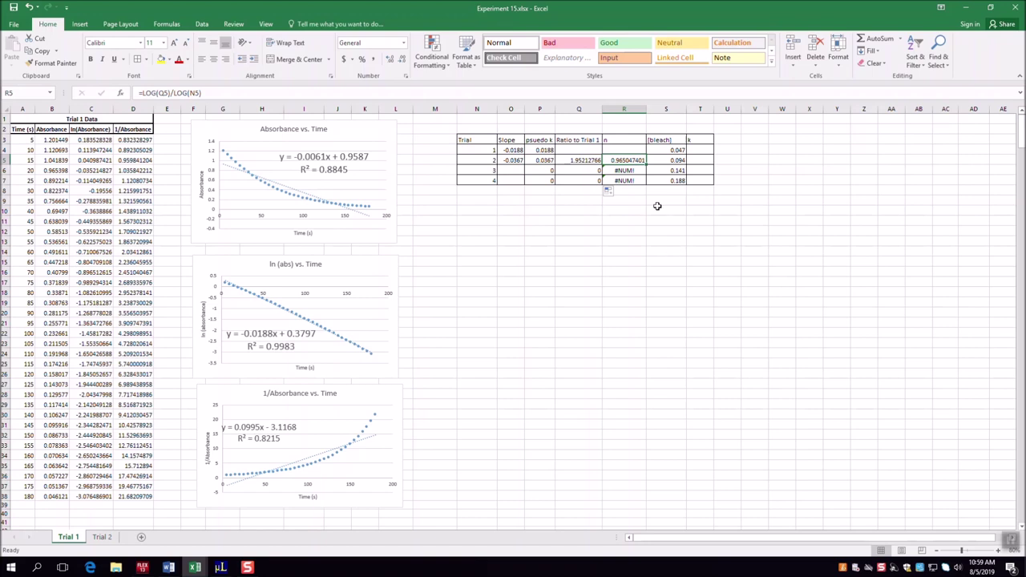
{"action": "left_click", "coordinate": [635, 170]}
{"action": "left_click", "coordinate": [633, 182]}
{"action": "key", "text": "Up"}
{"action": "key", "text": "Up"}
Review the pseudo k, n and [bleach] cells that are needed to calculate k for trials 1 and 2.
{"action": "left_click", "coordinate": [707, 149]}
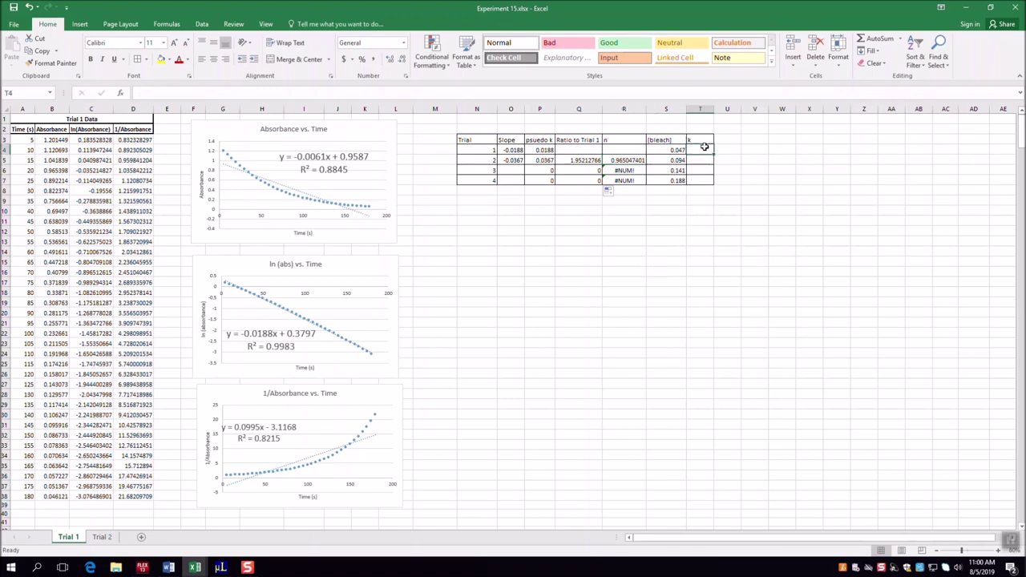
{"action": "left_click", "coordinate": [542, 150]}
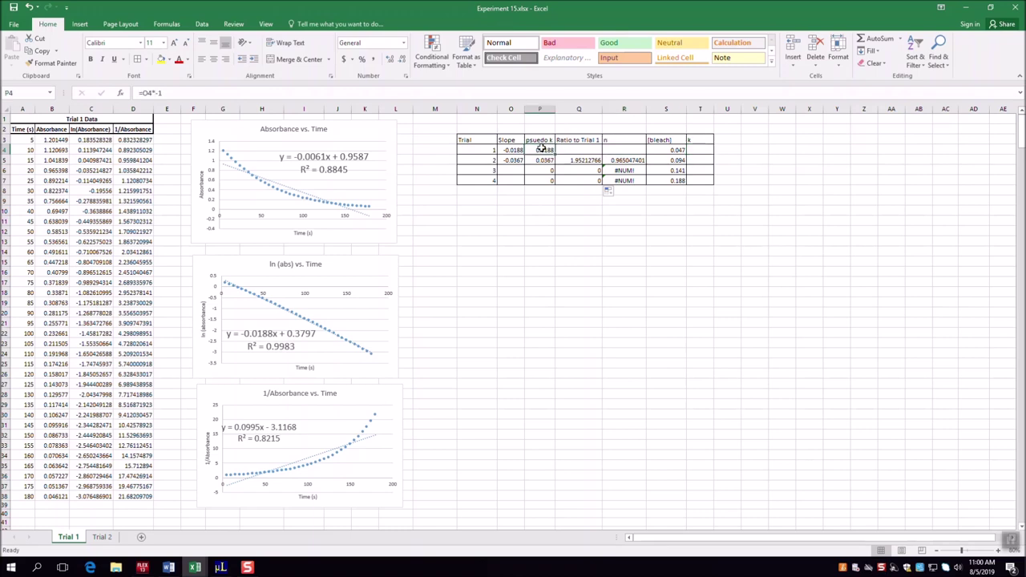
{"action": "left_click", "coordinate": [706, 149]}
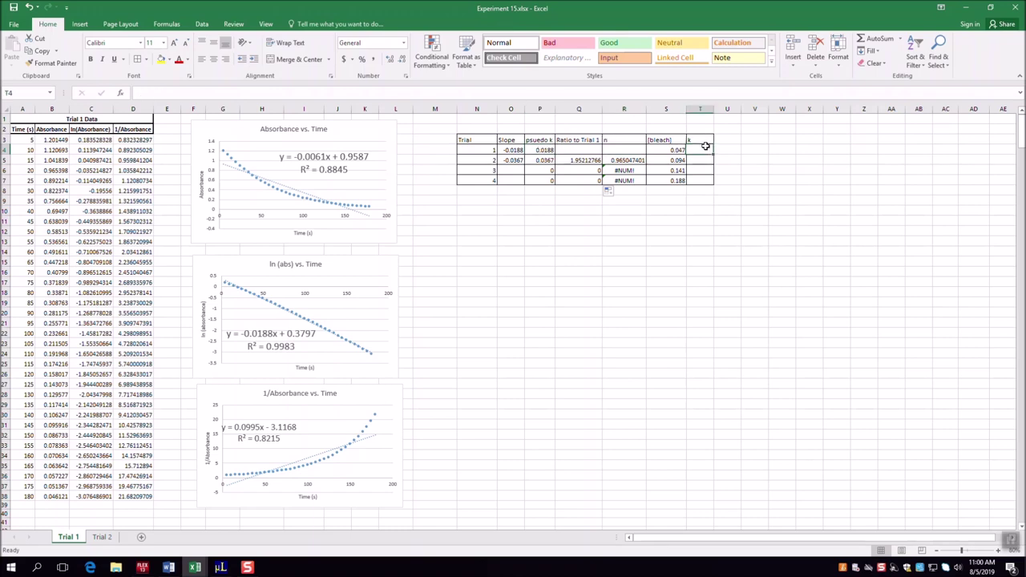
{"action": "left_click", "coordinate": [668, 150]}
{"action": "left_click", "coordinate": [641, 159]}
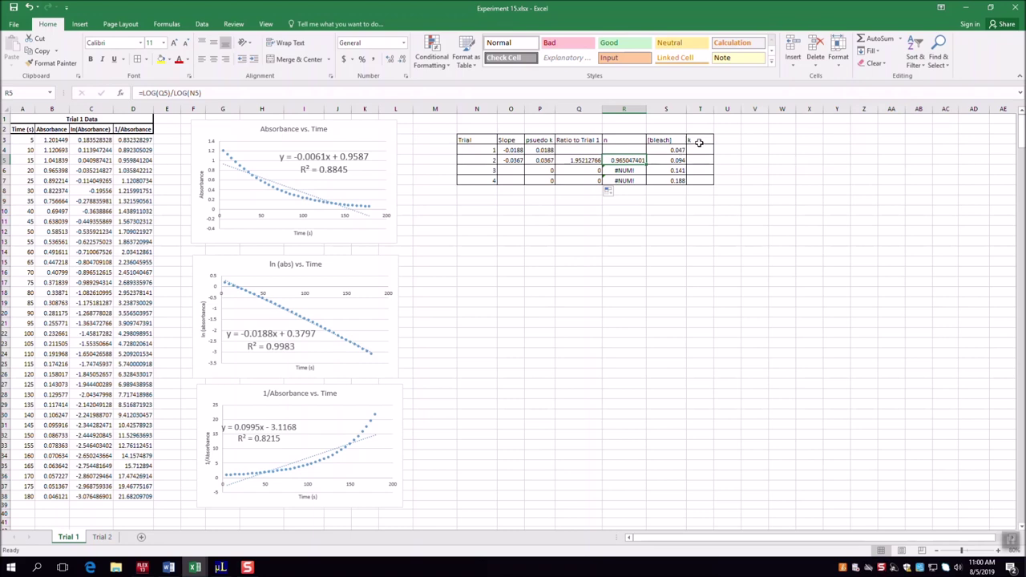
{"action": "left_click", "coordinate": [541, 150]}
{"action": "left_click", "coordinate": [694, 149]}
{"action": "left_click", "coordinate": [680, 150]}
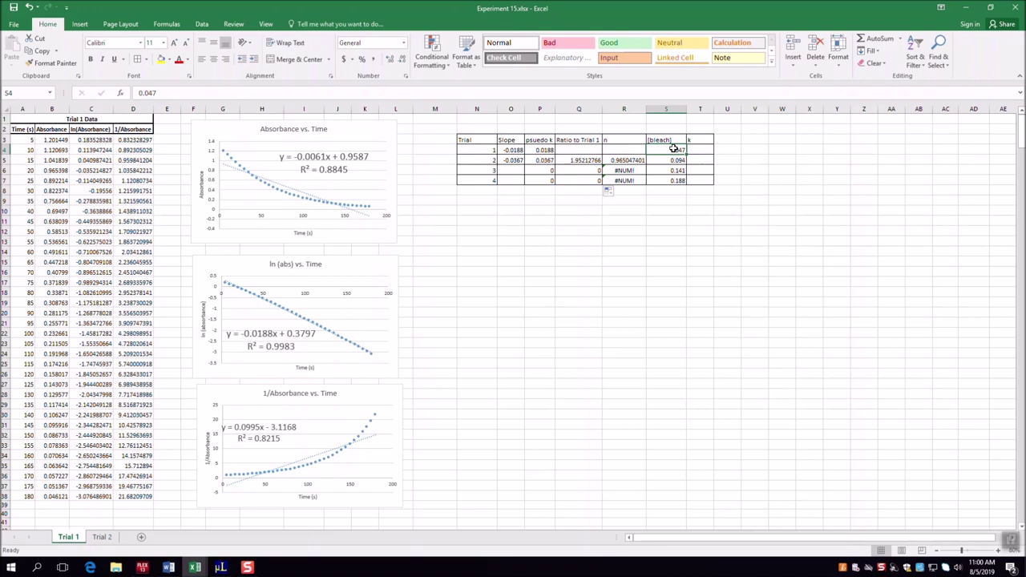
{"action": "left_click", "coordinate": [662, 159]}
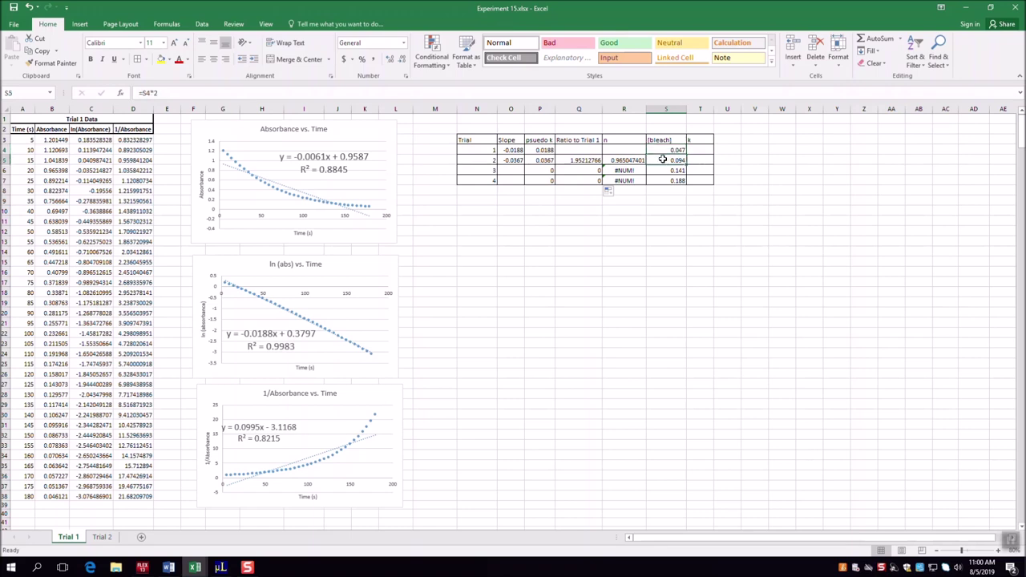
Inspect the [bleach] concentration formulas for trials 2 to 4 in S5:S7.
{"action": "left_click", "coordinate": [664, 170]}
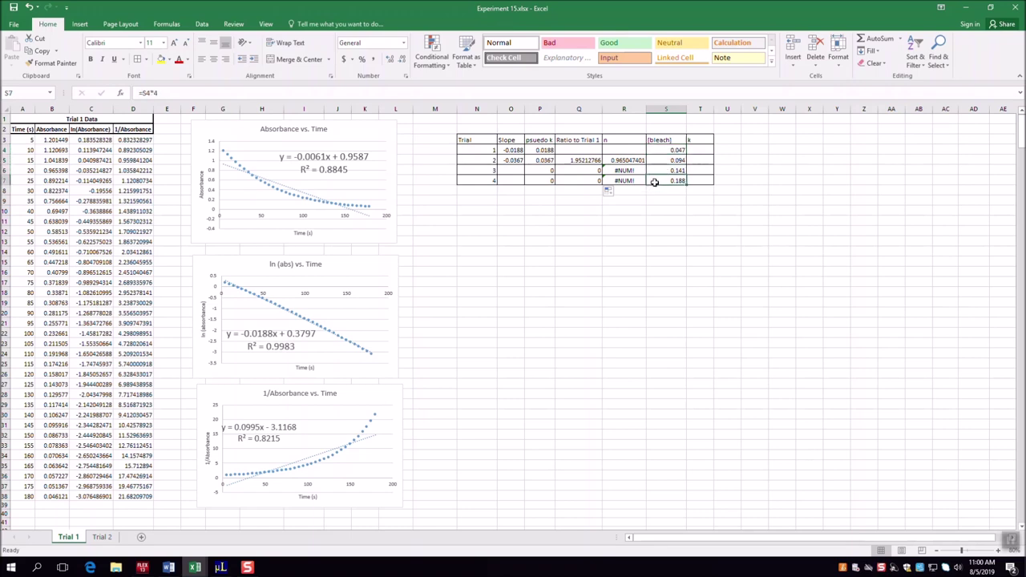
{"action": "left_click", "coordinate": [659, 162]}
{"action": "left_click", "coordinate": [662, 170]}
{"action": "left_click", "coordinate": [661, 180]}
{"action": "left_click", "coordinate": [662, 170]}
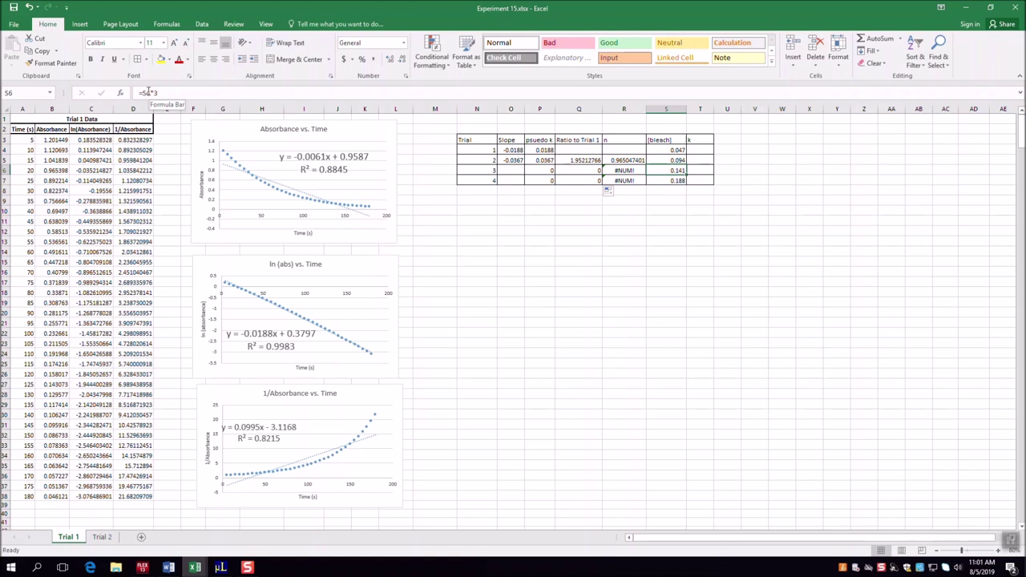
{"action": "left_click", "coordinate": [673, 161]}
{"action": "left_click", "coordinate": [678, 209]}
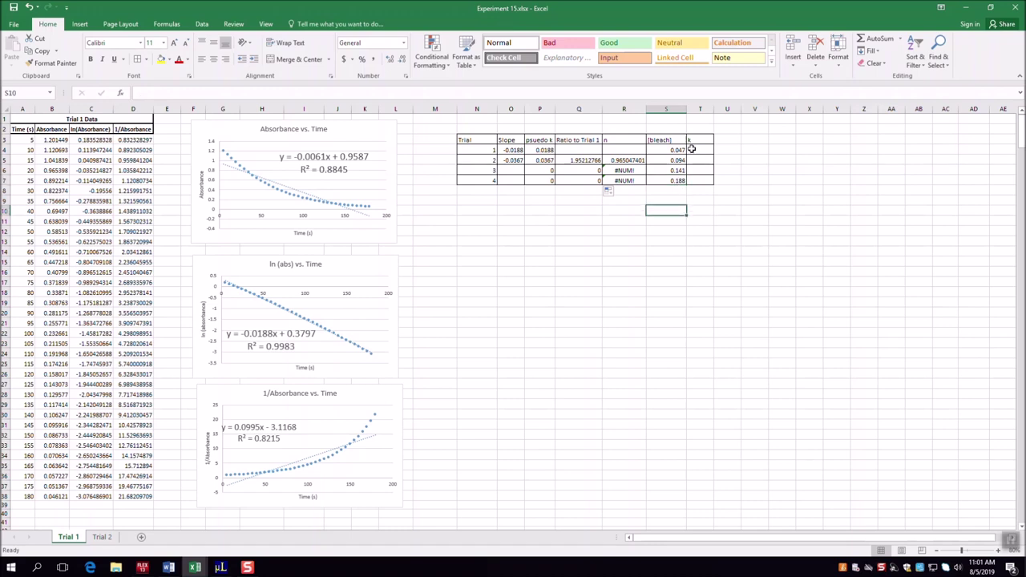
Calculate trial 1's k in T4 by dividing pseudo k by the bleach concentration with =P4/S4.
{"action": "left_click", "coordinate": [691, 151]}
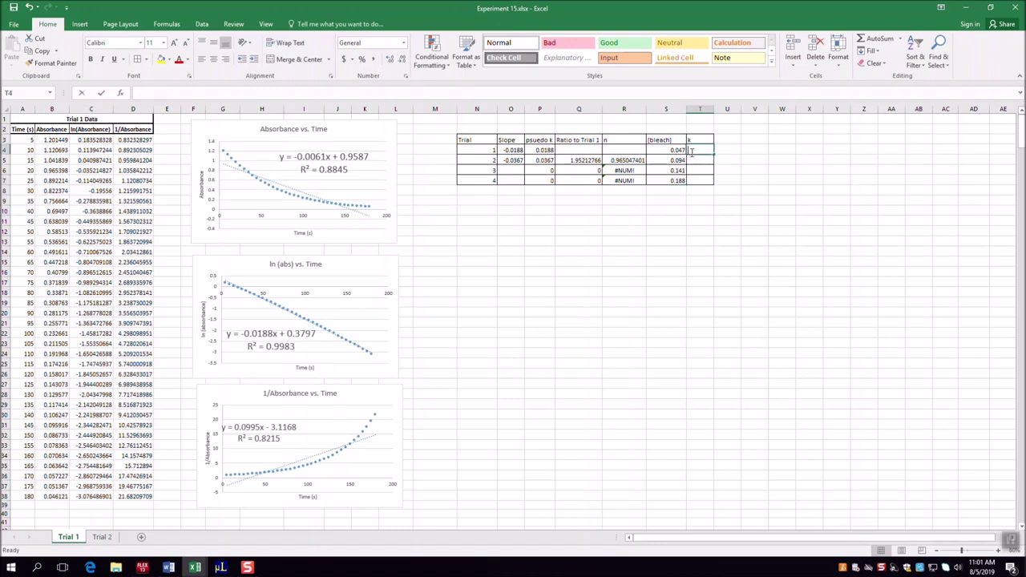
{"action": "type", "text": "="}
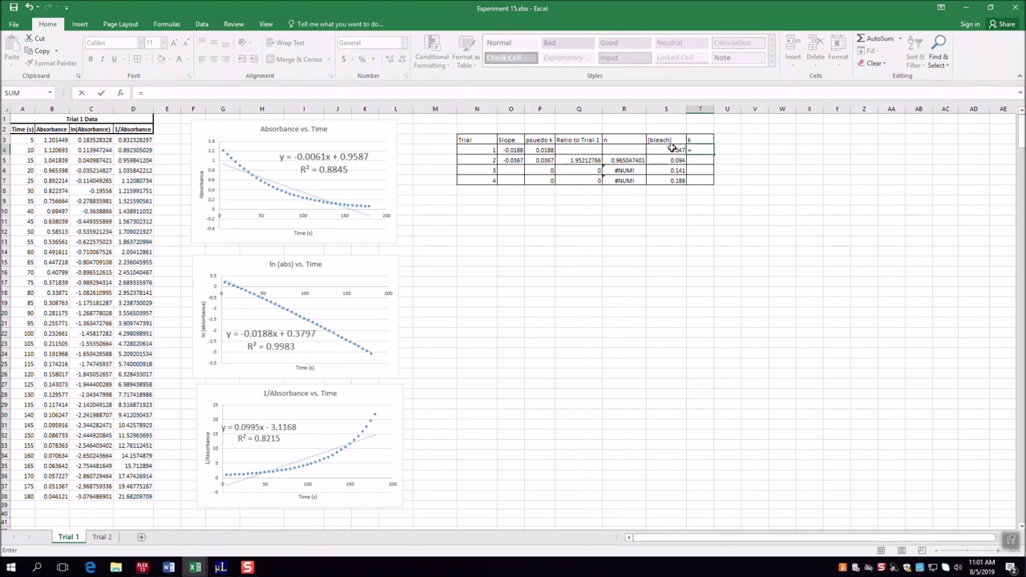
{"action": "left_click", "coordinate": [550, 150]}
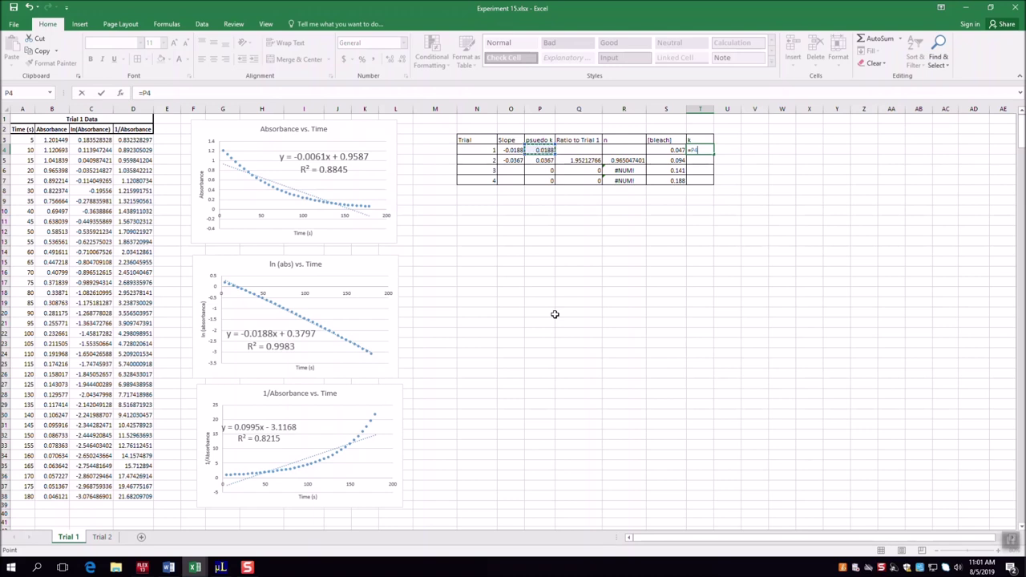
{"action": "type", "text": "/"}
{"action": "left_click", "coordinate": [673, 149]}
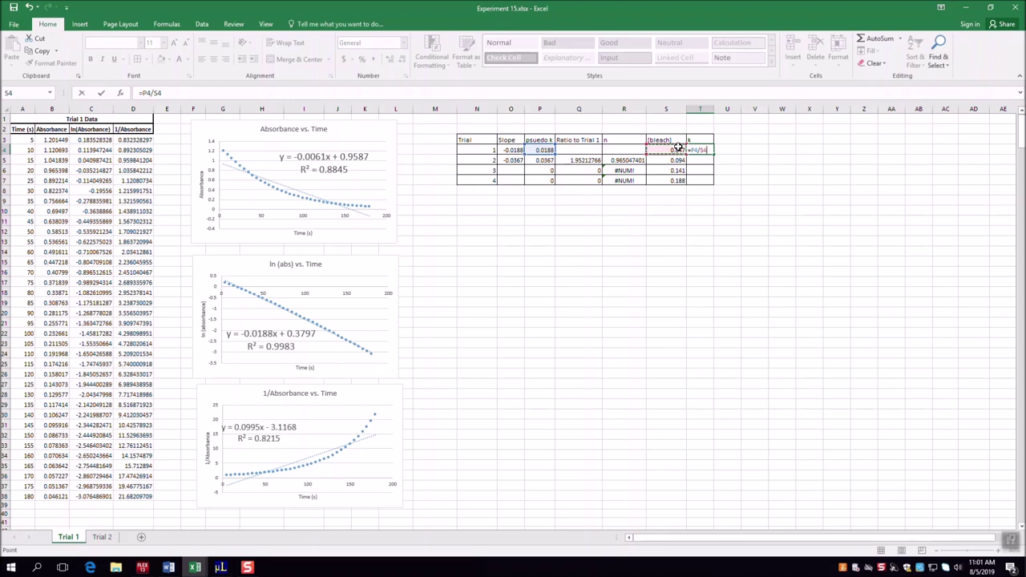
{"action": "key", "text": "Return"}
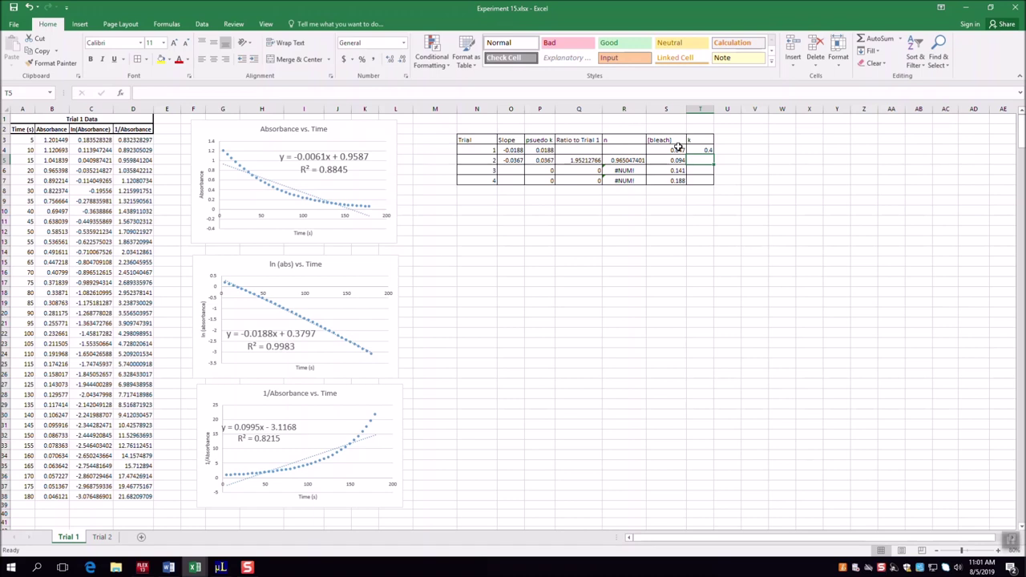
Format trial 1's k value in T4 to show three decimal places.
{"action": "left_click", "coordinate": [697, 149]}
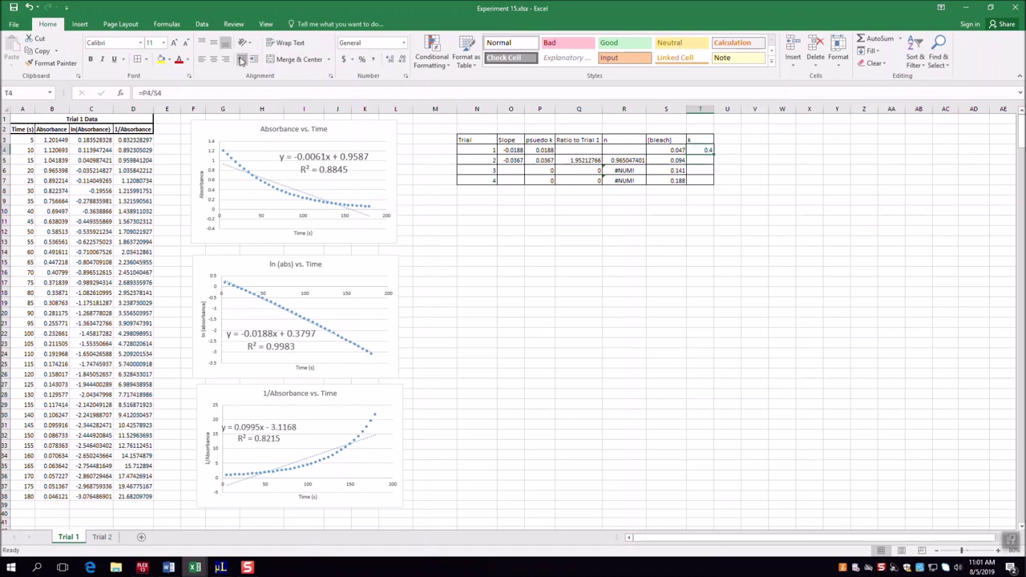
{"action": "left_click", "coordinate": [390, 61]}
{"action": "left_click", "coordinate": [390, 61]}
Check the k formula in T4 and copy it down to T7 for trials 2 to 4.
{"action": "left_click", "coordinate": [699, 159]}
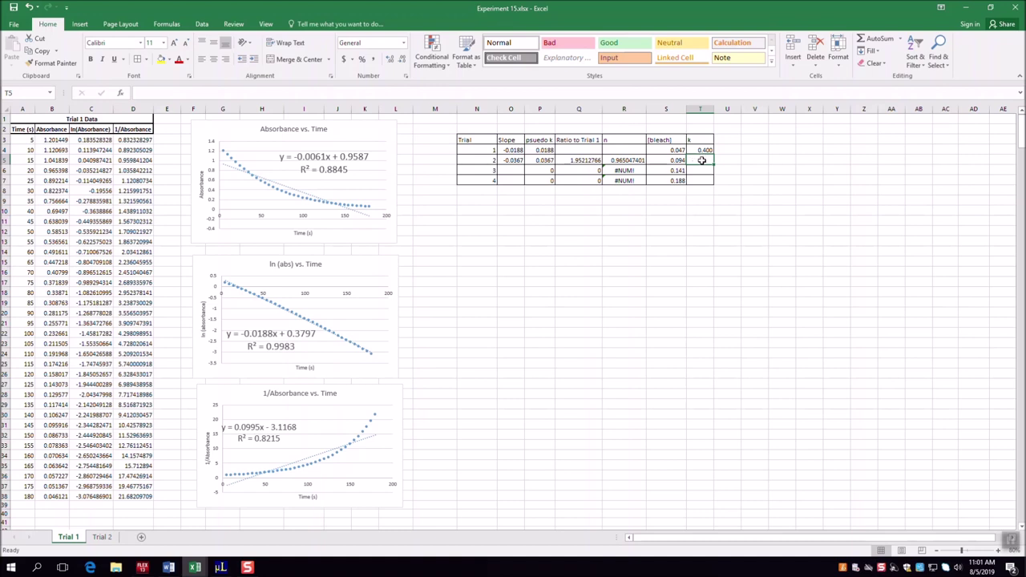
{"action": "double_click", "coordinate": [699, 151]}
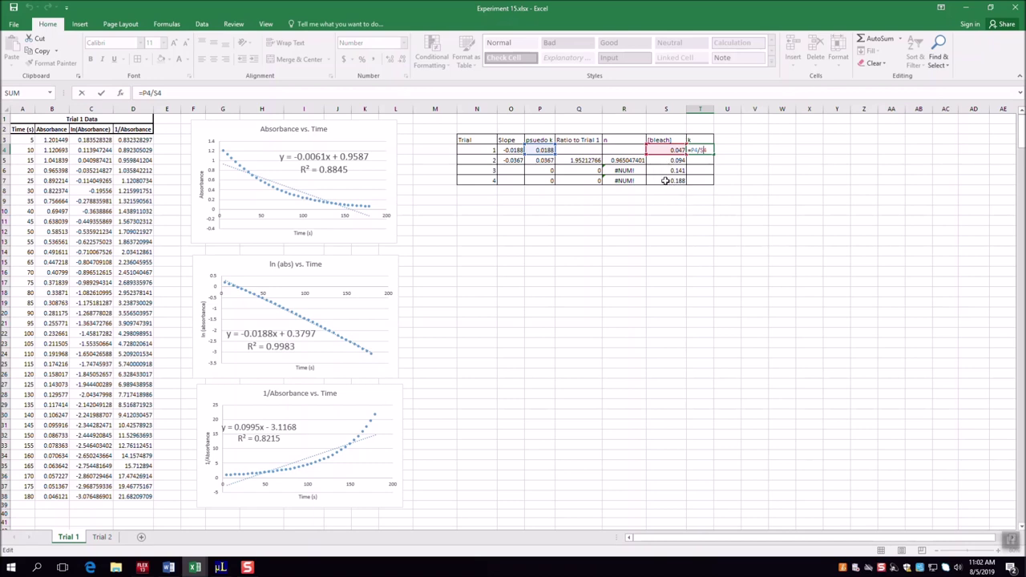
{"action": "key", "text": "ctrl+Return"}
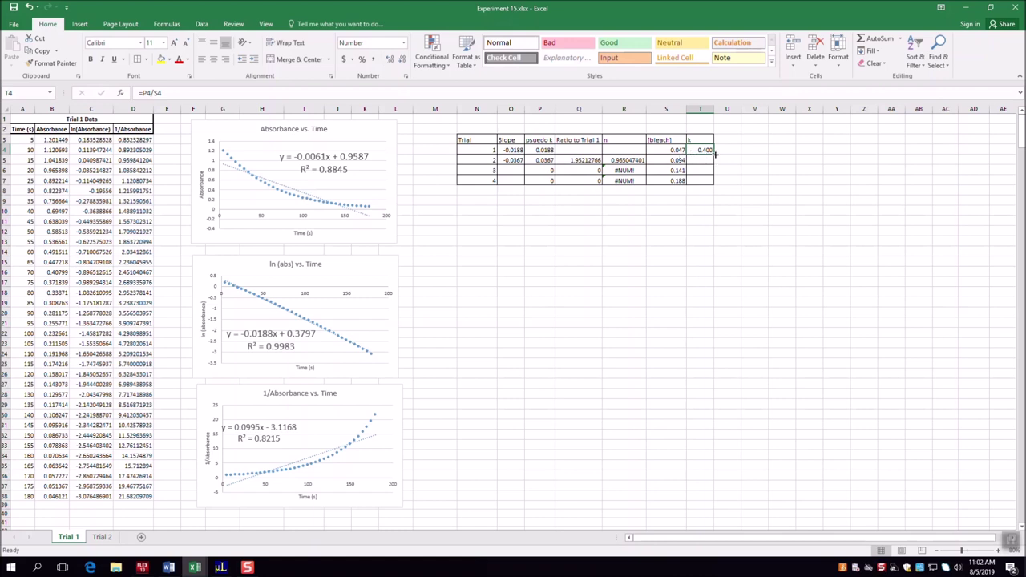
{"action": "left_click_drag", "start_coordinate": [714, 154], "coordinate": [712, 181]}
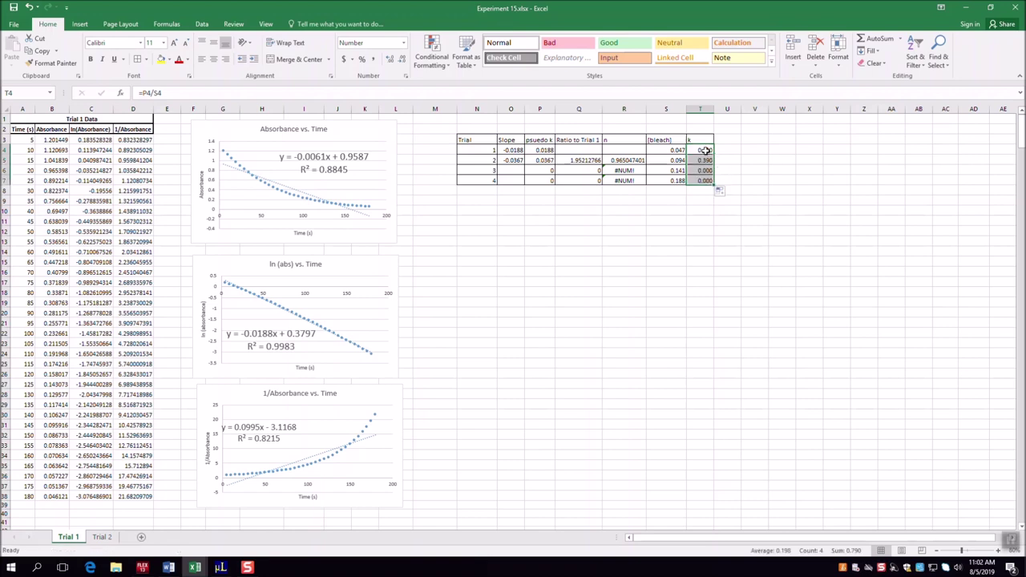
Review the copied k formulas and values for all four trials in T4:T7.
{"action": "left_click", "coordinate": [703, 149]}
{"action": "left_click", "coordinate": [705, 161]}
{"action": "left_click", "coordinate": [706, 170]}
{"action": "left_click", "coordinate": [707, 180]}
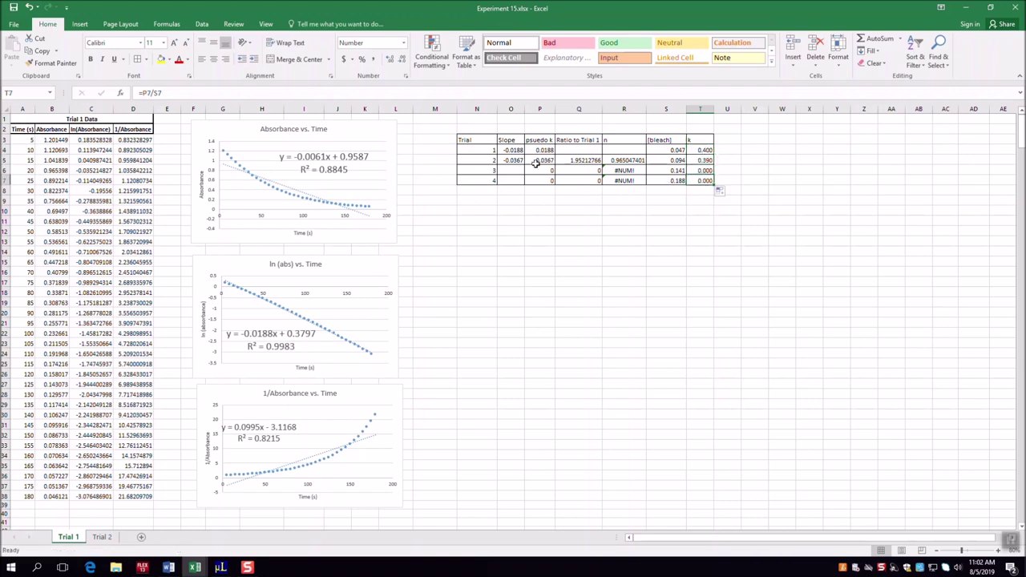
{"action": "left_click", "coordinate": [706, 161]}
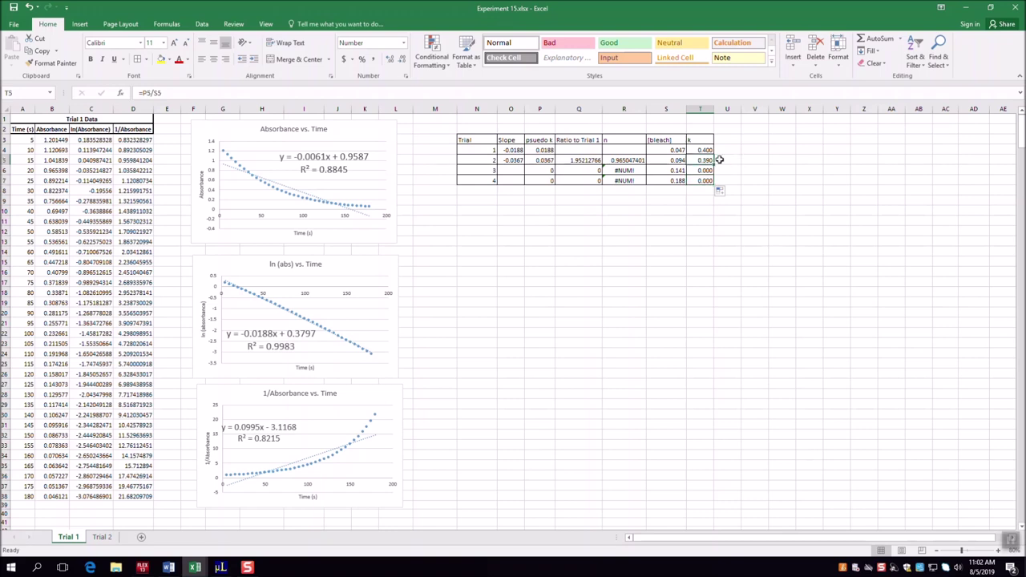